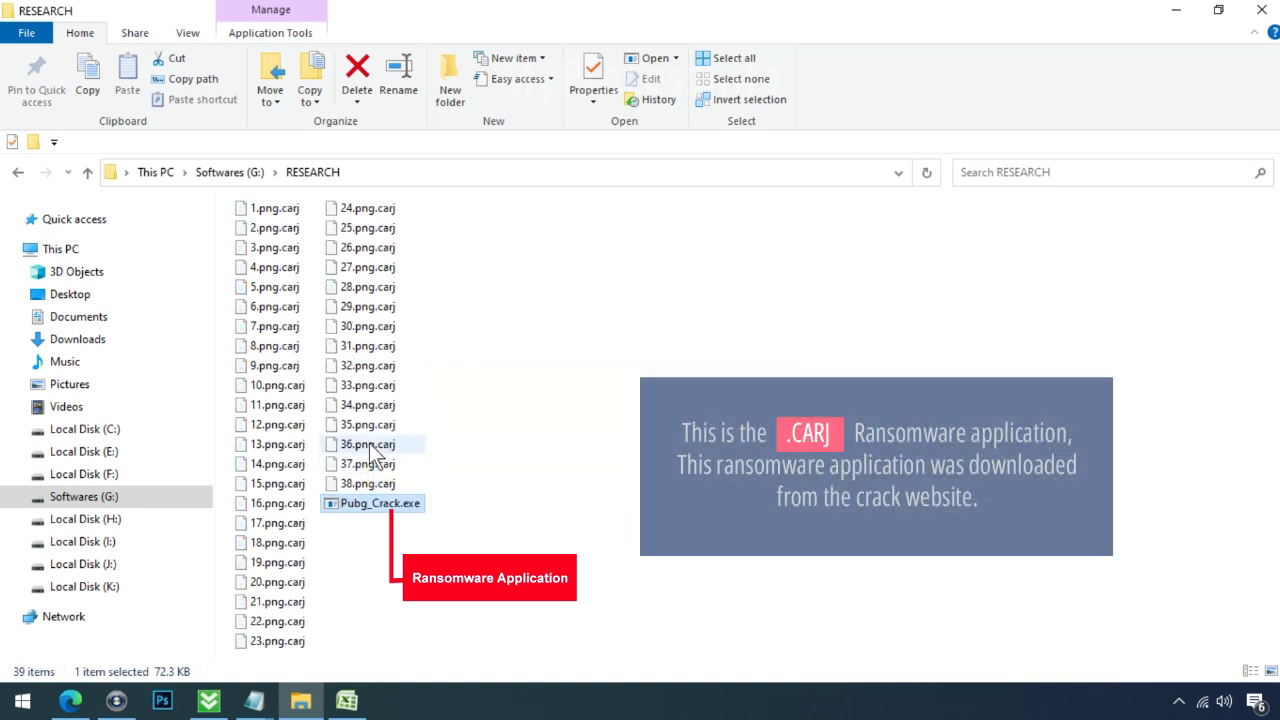
Step: Rename 16.png.carj to 16.png, accepting the file-extension change warning
{"action": "left_click", "coordinate": [291, 505]}
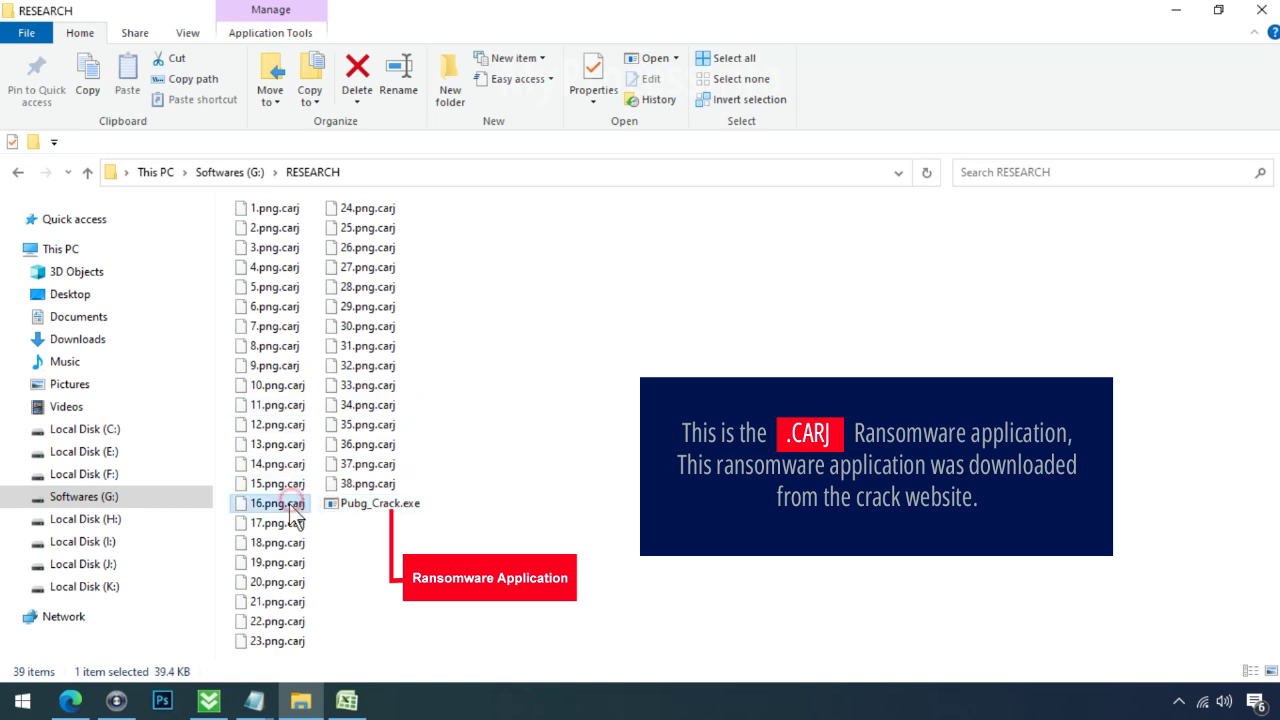
{"action": "left_click", "coordinate": [291, 505]}
{"action": "left_click_drag", "start_coordinate": [287, 503], "coordinate": [320, 497]}
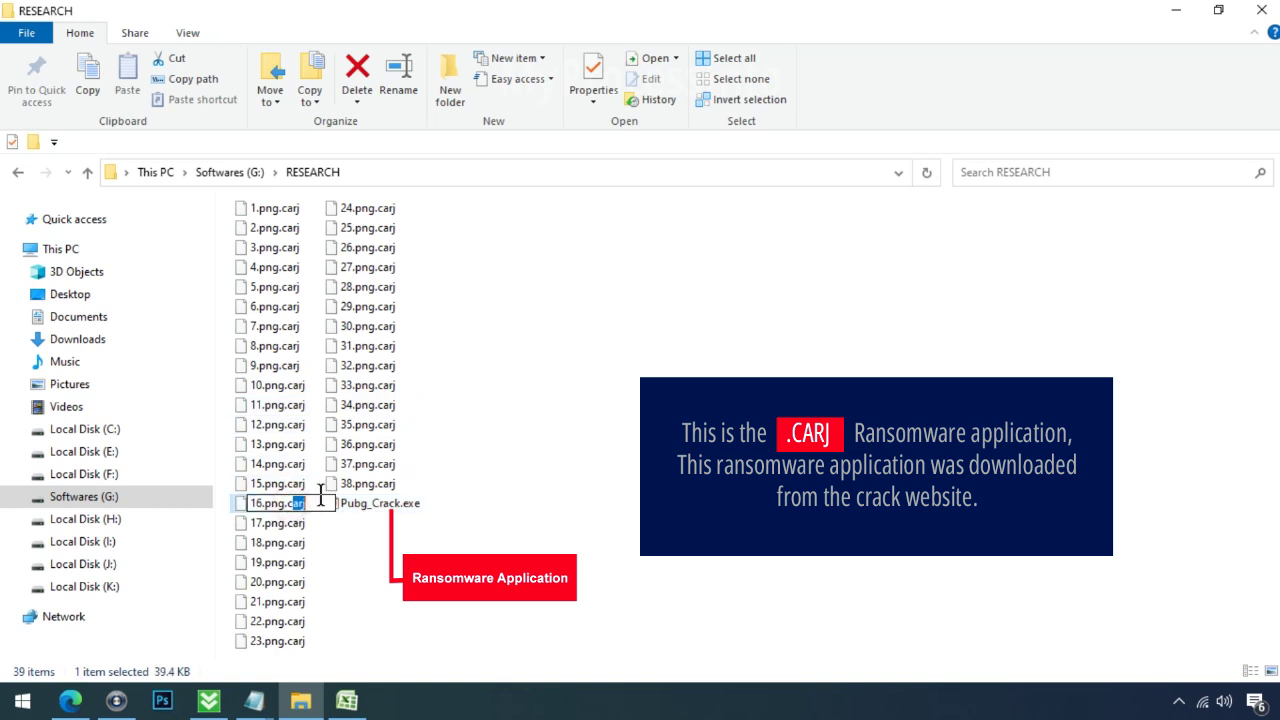
{"action": "key", "text": "BackSpace"}
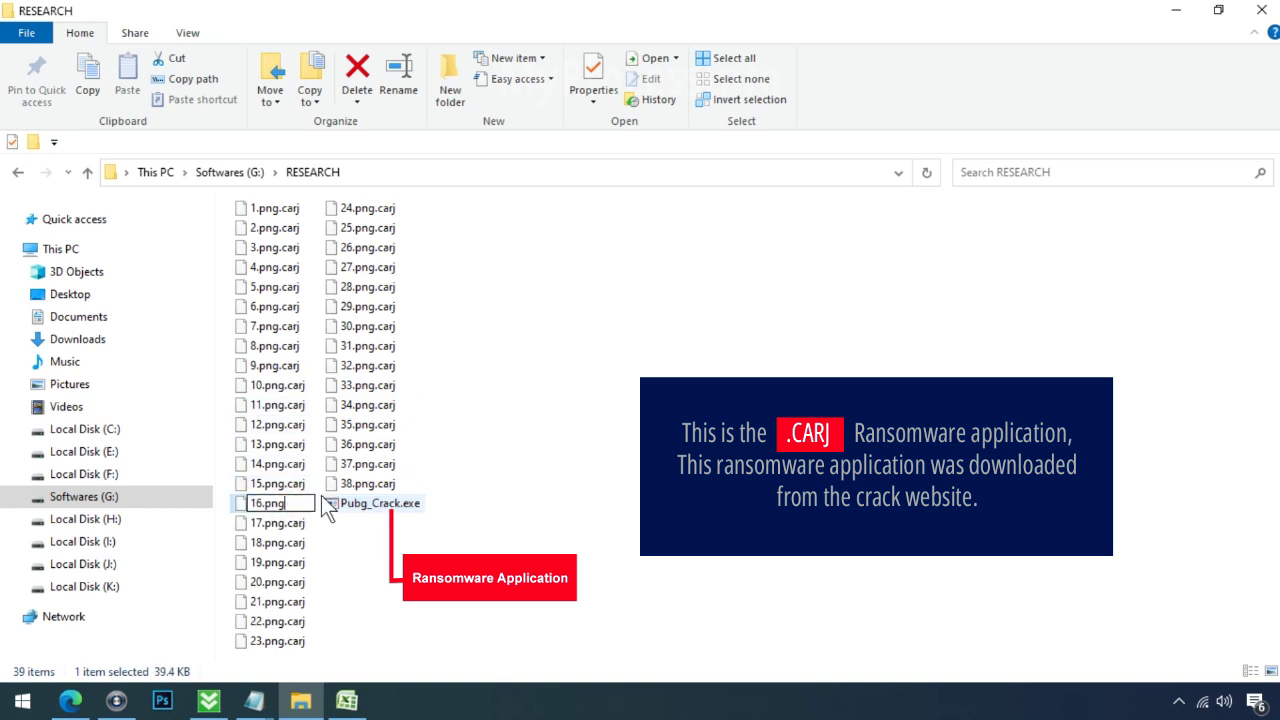
{"action": "key", "text": "Return"}
{"action": "left_click", "coordinate": [729, 359]}
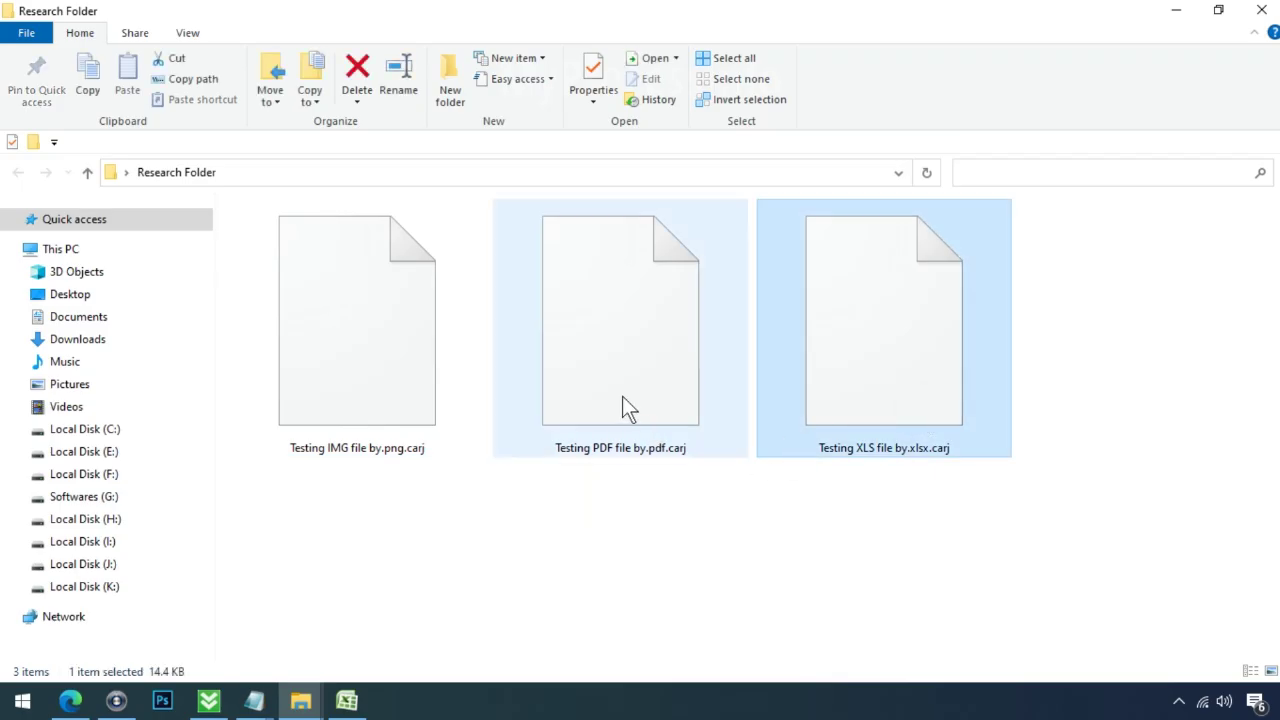
{"action": "left_click", "coordinate": [623, 409]}
Step: Rename 'Testing IMG file by.png.carj' to 'Testing IMG file by.png', confirm the extension change, and open it
{"action": "left_click", "coordinate": [357, 372]}
{"action": "left_click", "coordinate": [421, 440]}
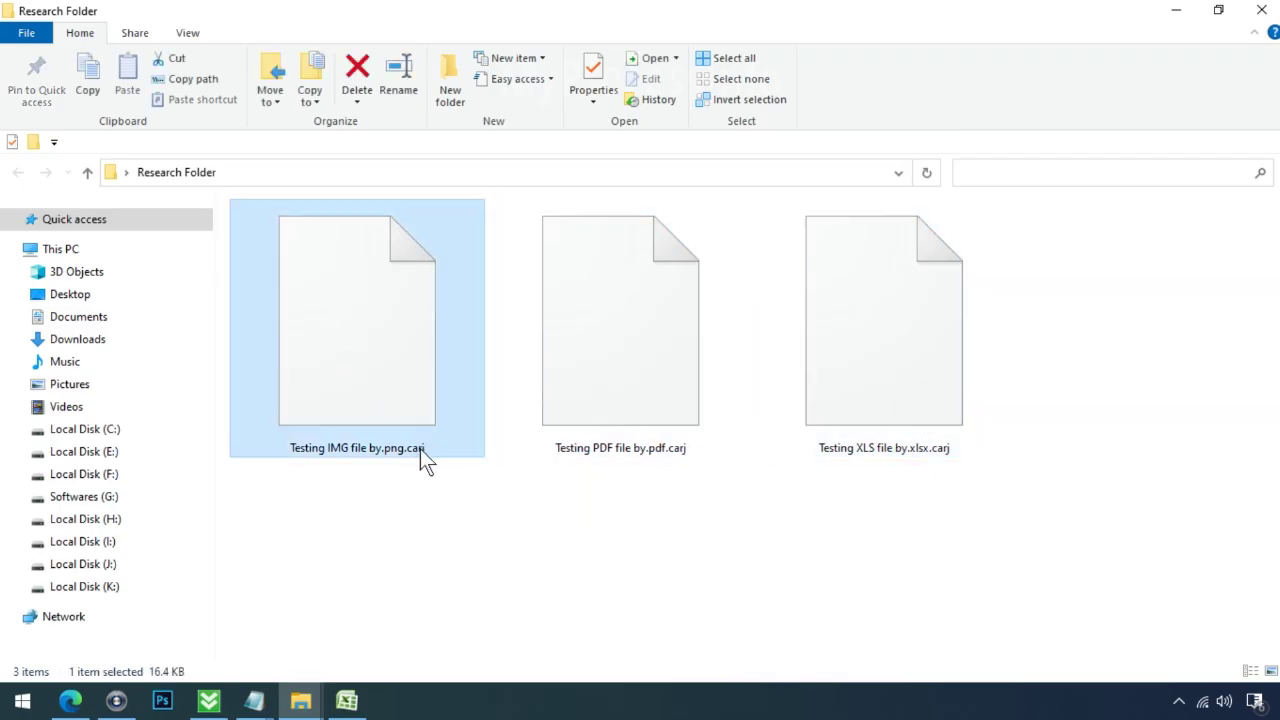
{"action": "left_click_drag", "start_coordinate": [406, 448], "coordinate": [439, 469]}
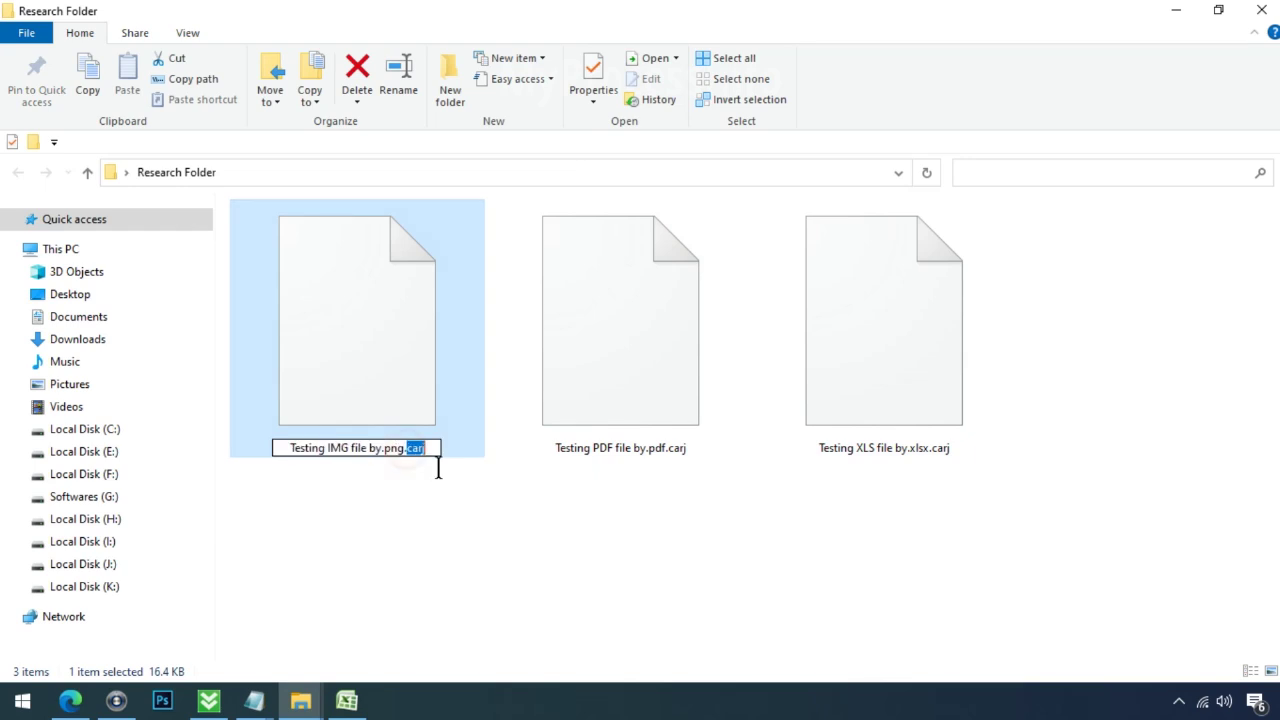
{"action": "key", "text": "BackSpace"}
{"action": "key", "text": "Return"}
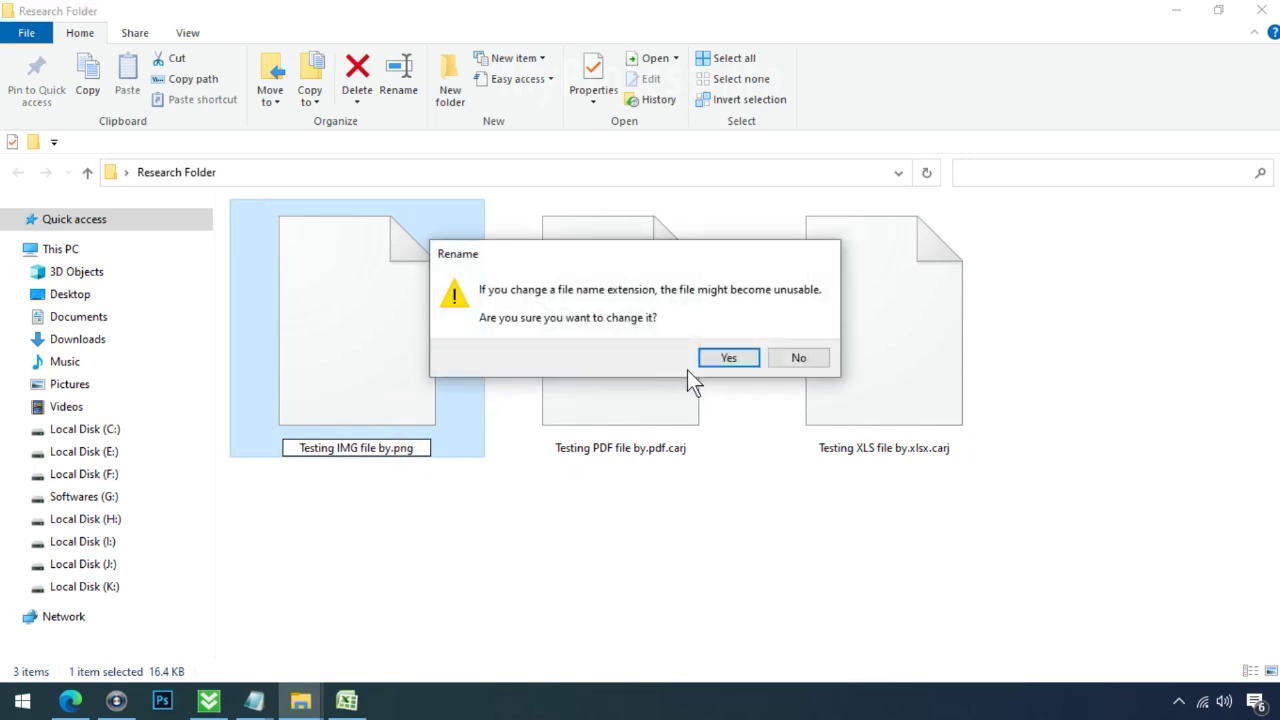
{"action": "left_click", "coordinate": [710, 362]}
{"action": "left_click", "coordinate": [419, 395]}
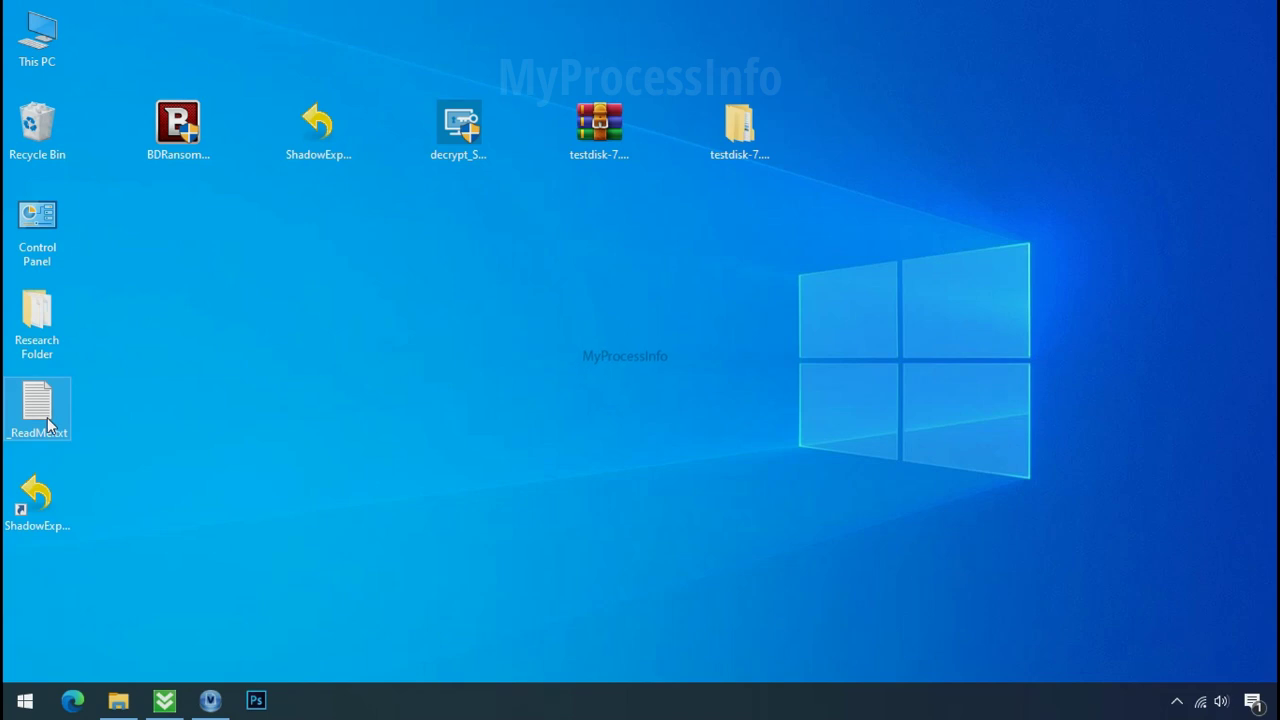
Step: Scroll through _ReadMe.txt, highlighting the two contact e-mail lines and the personal ID line
{"action": "scroll", "coordinate": [390, 350], "scroll_direction": "down", "scroll_amount": 7}
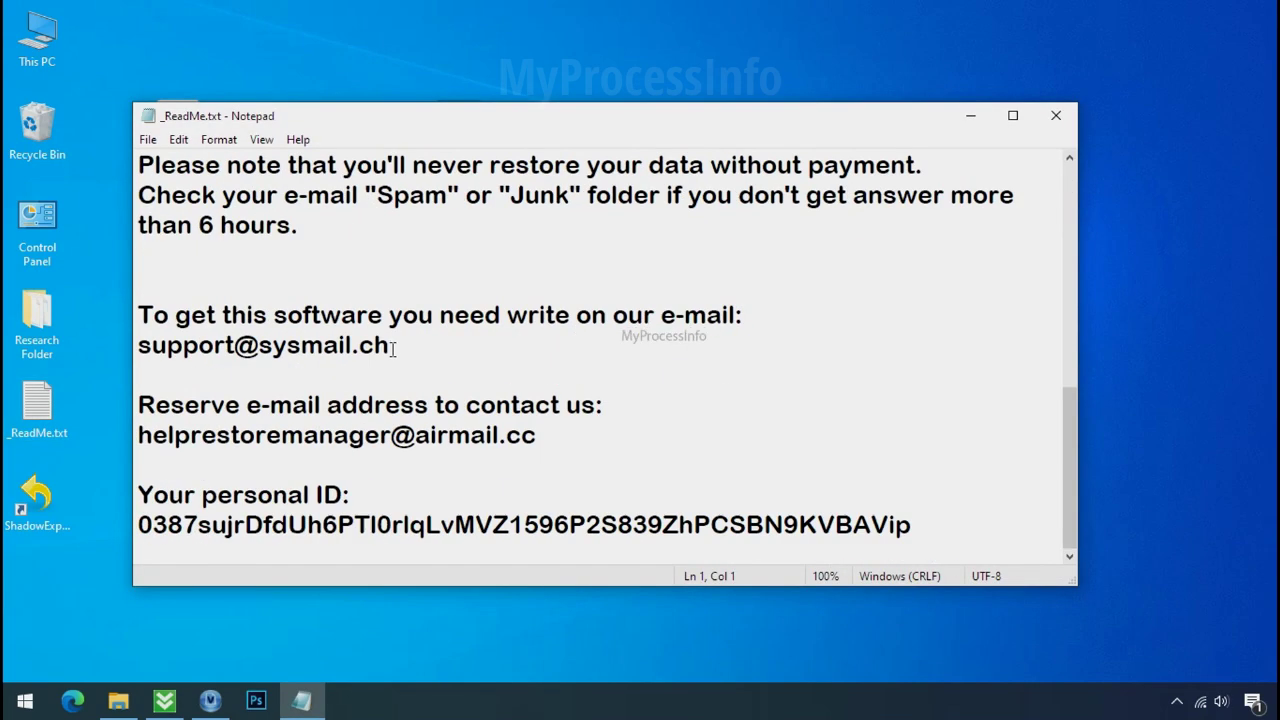
{"action": "triple_click", "coordinate": [342, 355]}
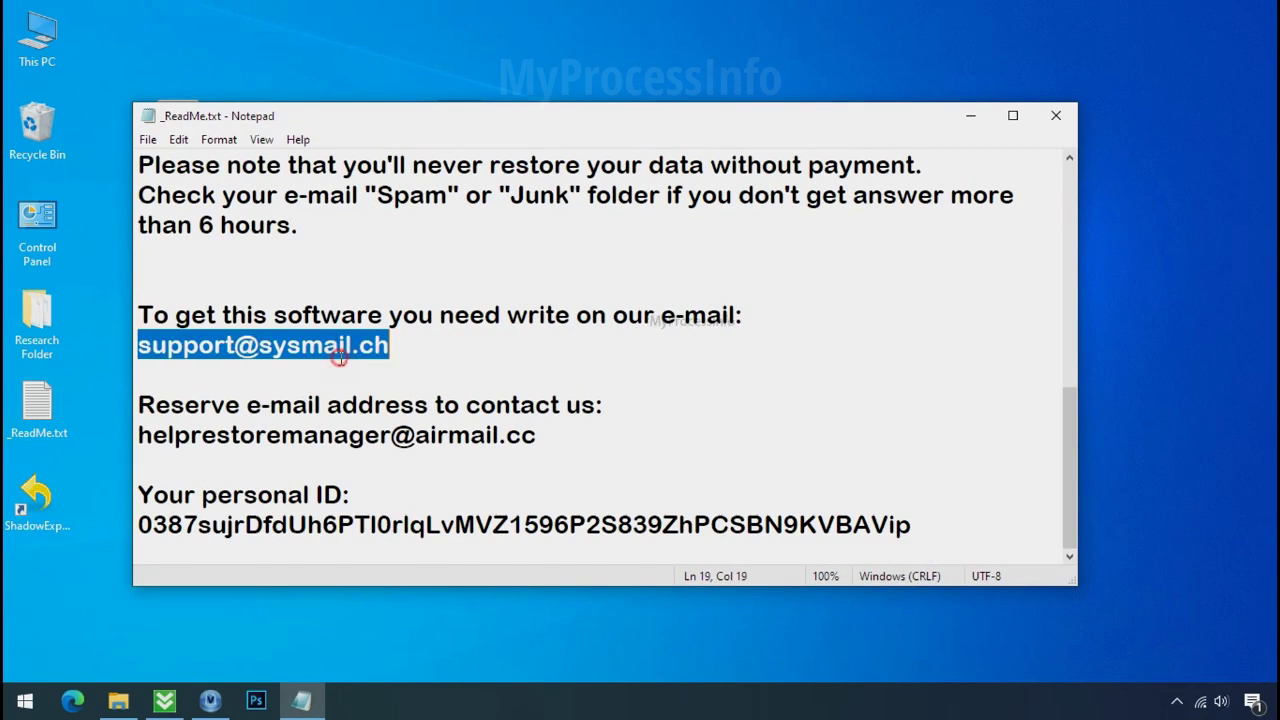
{"action": "triple_click", "coordinate": [318, 433]}
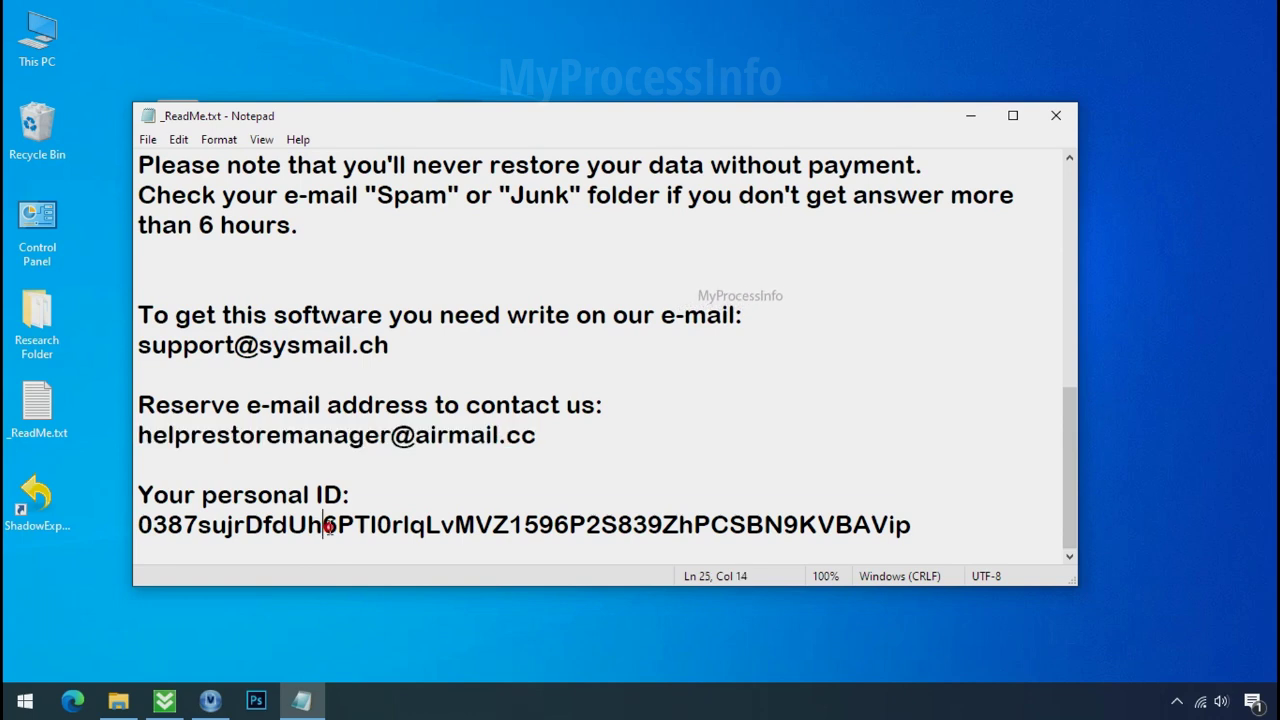
{"action": "triple_click", "coordinate": [336, 523]}
{"action": "scroll", "coordinate": [377, 484], "scroll_direction": "up", "scroll_amount": 7}
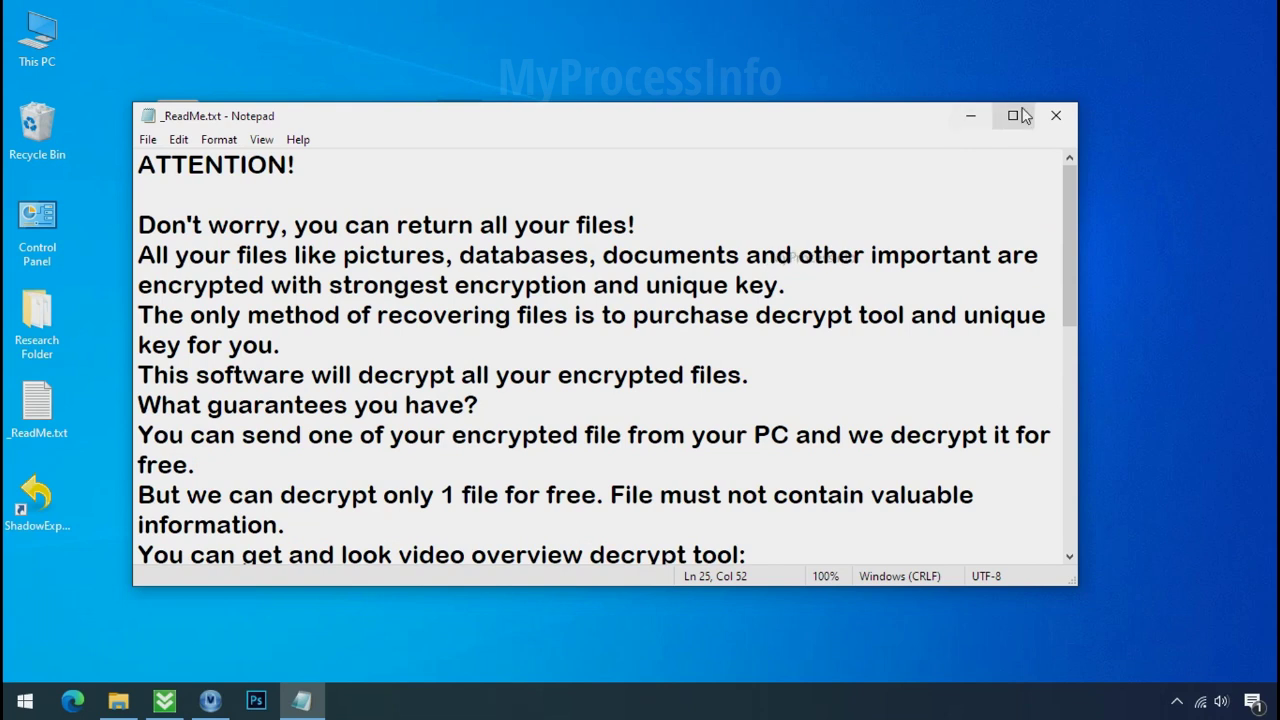
Step: Close the ransom note and download BDRansomRecognitionTool.exe from Step 1 of the Bitdefender article
{"action": "left_click", "coordinate": [1056, 119]}
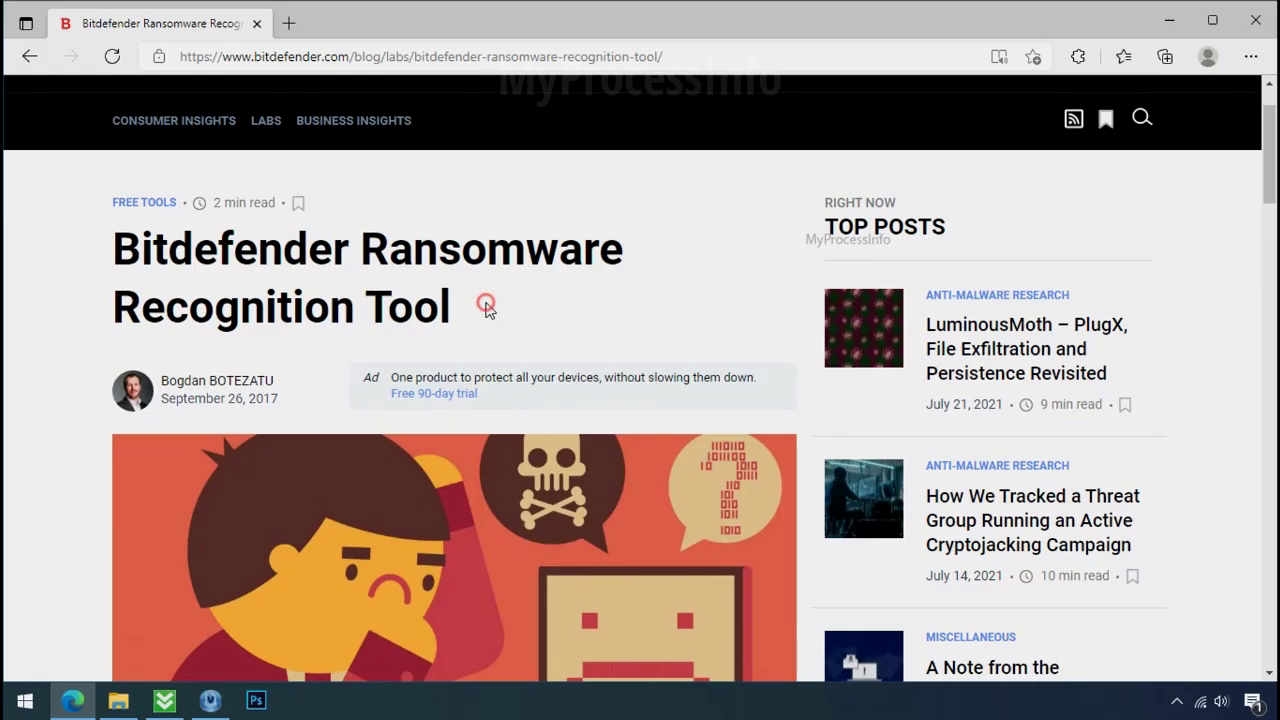
{"action": "scroll", "coordinate": [489, 316], "scroll_direction": "down", "scroll_amount": 6}
{"action": "scroll", "coordinate": [489, 316], "scroll_direction": "down", "scroll_amount": 3}
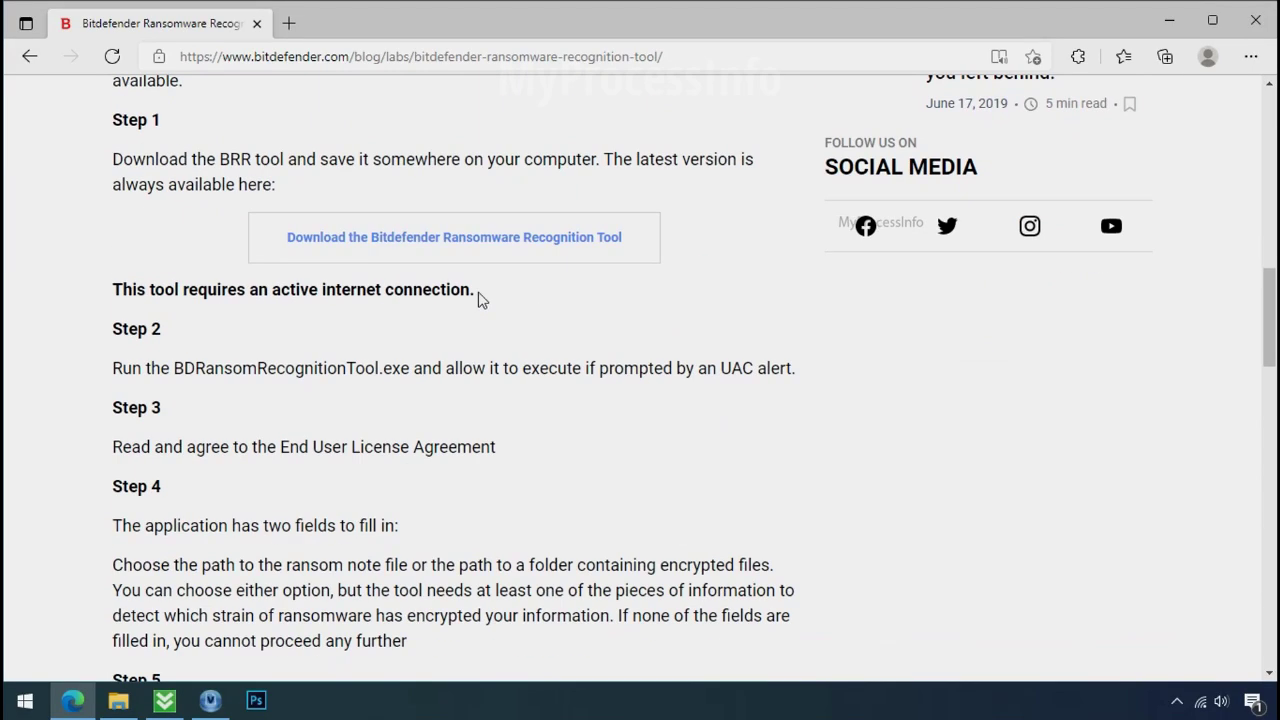
{"action": "left_click", "coordinate": [470, 248]}
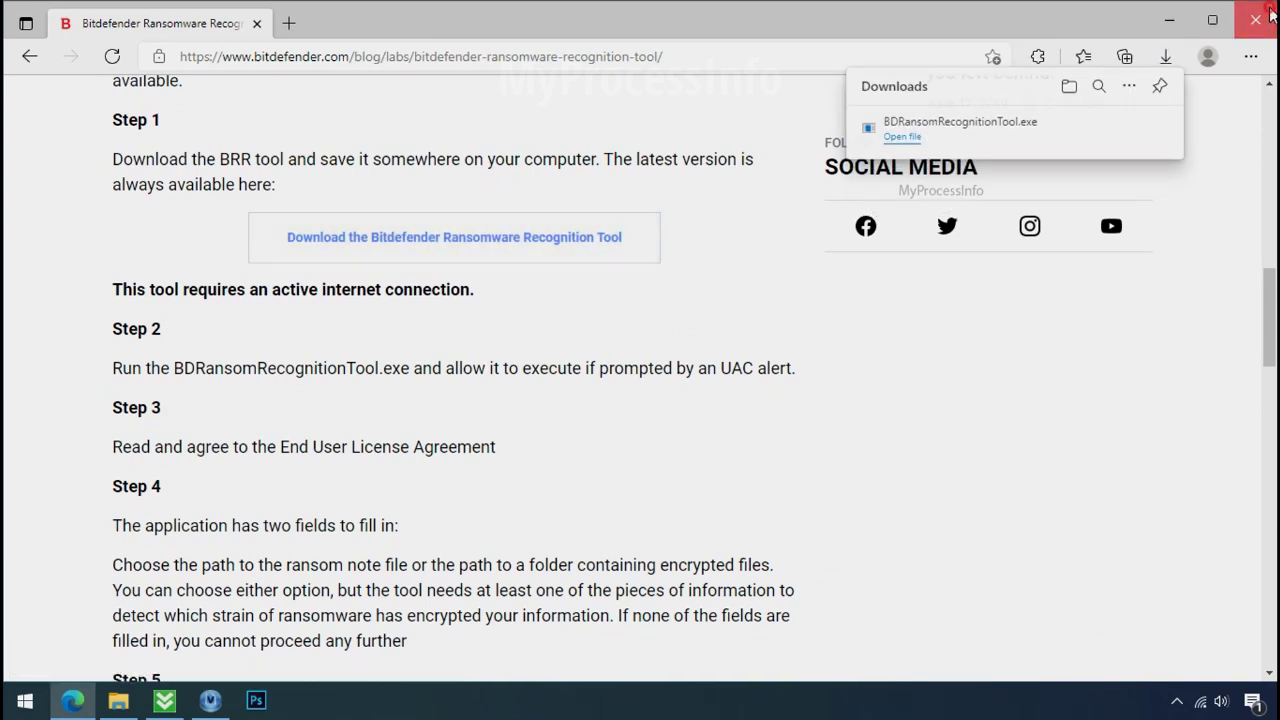
Step: Launch BDRansomRecognitionTool.exe from the desktop and accept its licence agreement
{"action": "left_click", "coordinate": [1169, 20]}
{"action": "double_click", "coordinate": [181, 132]}
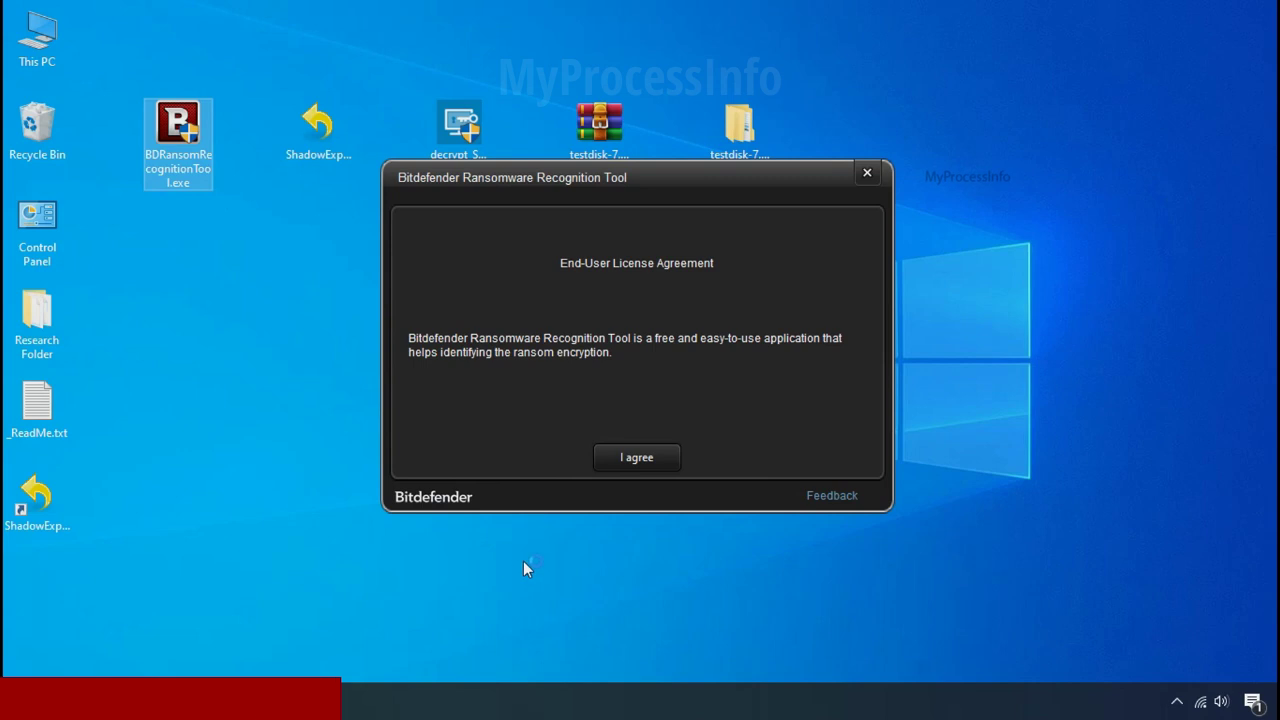
{"action": "left_click", "coordinate": [637, 459]}
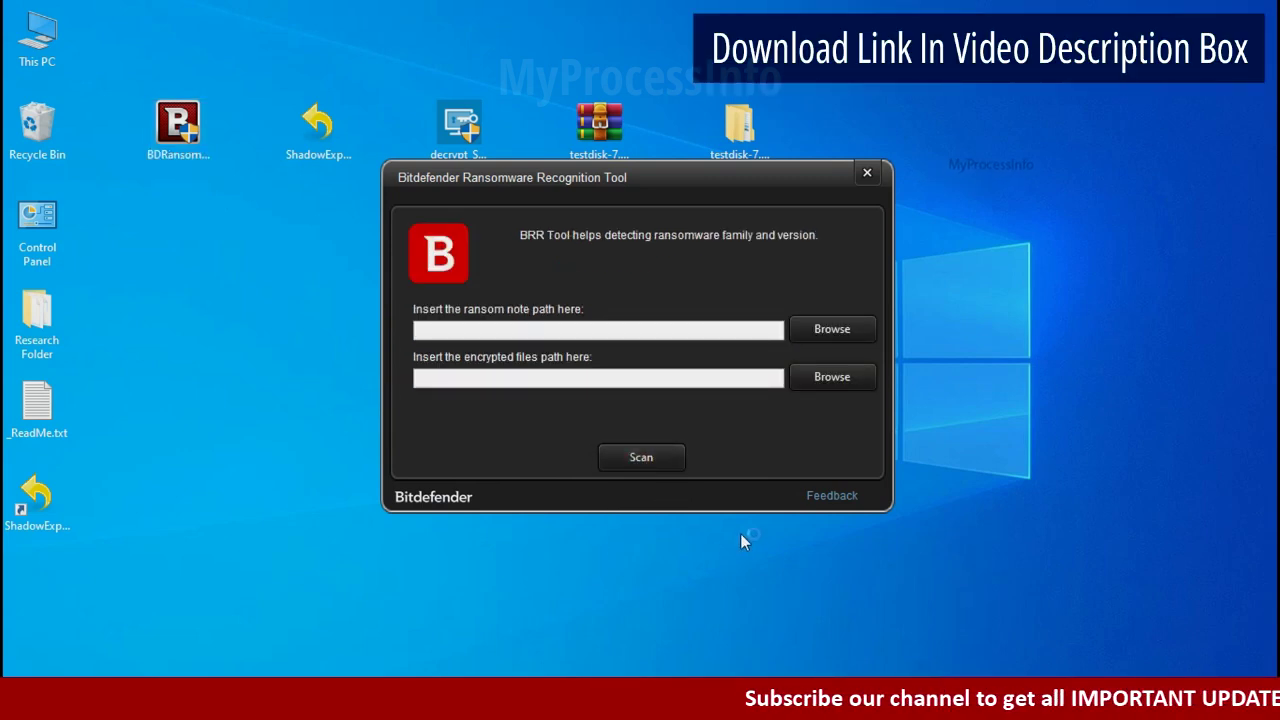
Step: Scan _ReadMe.txt as the ransom note, showing STOP first at 47%, then close the tool
{"action": "left_click", "coordinate": [831, 332]}
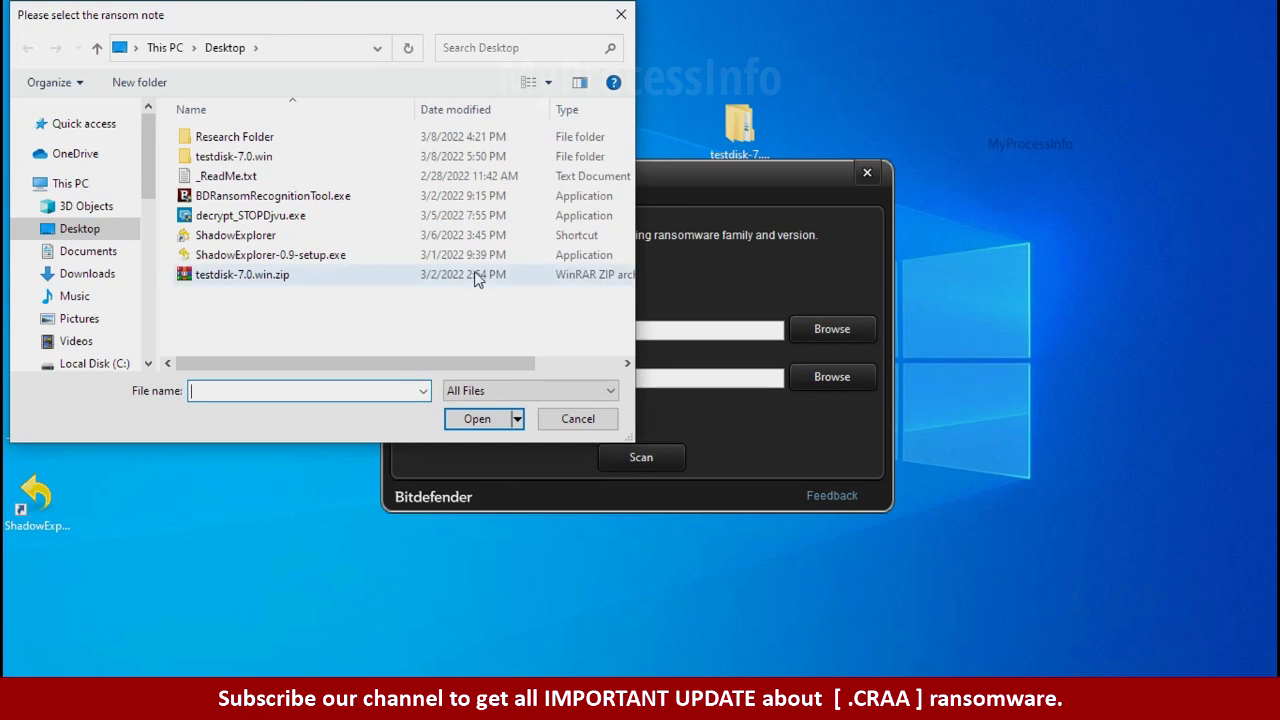
{"action": "double_click", "coordinate": [238, 176]}
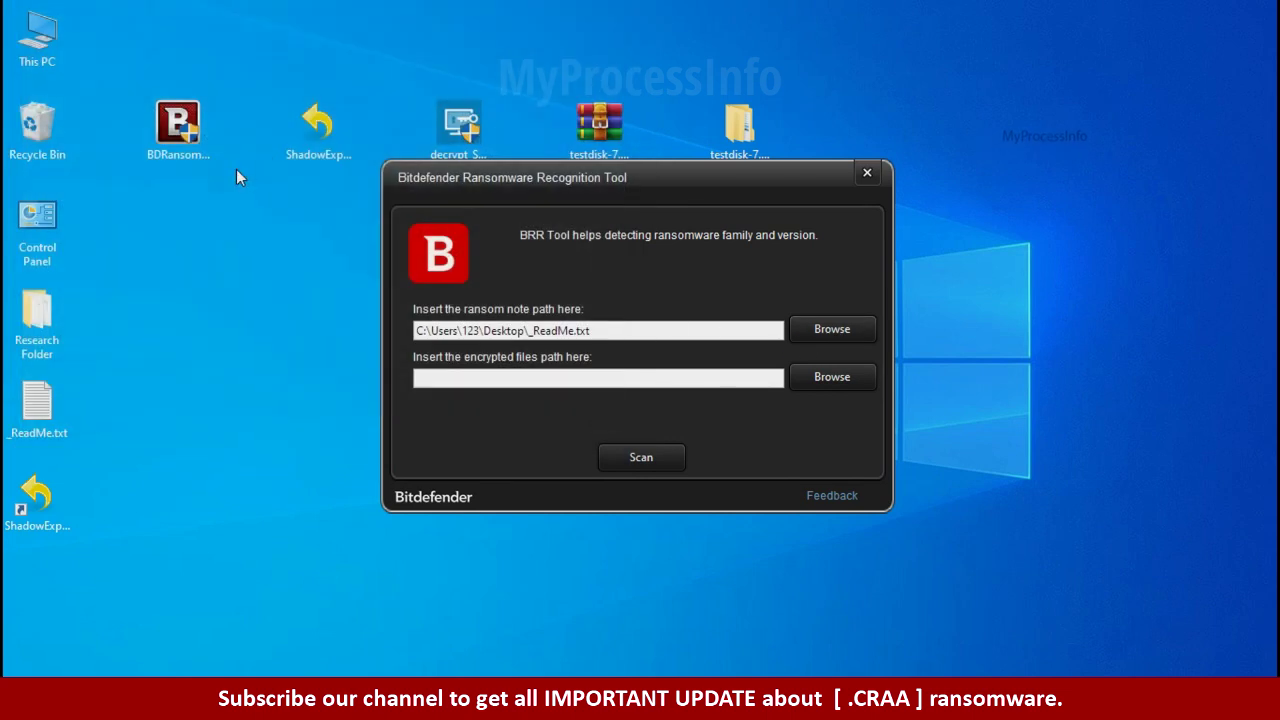
{"action": "left_click", "coordinate": [641, 467]}
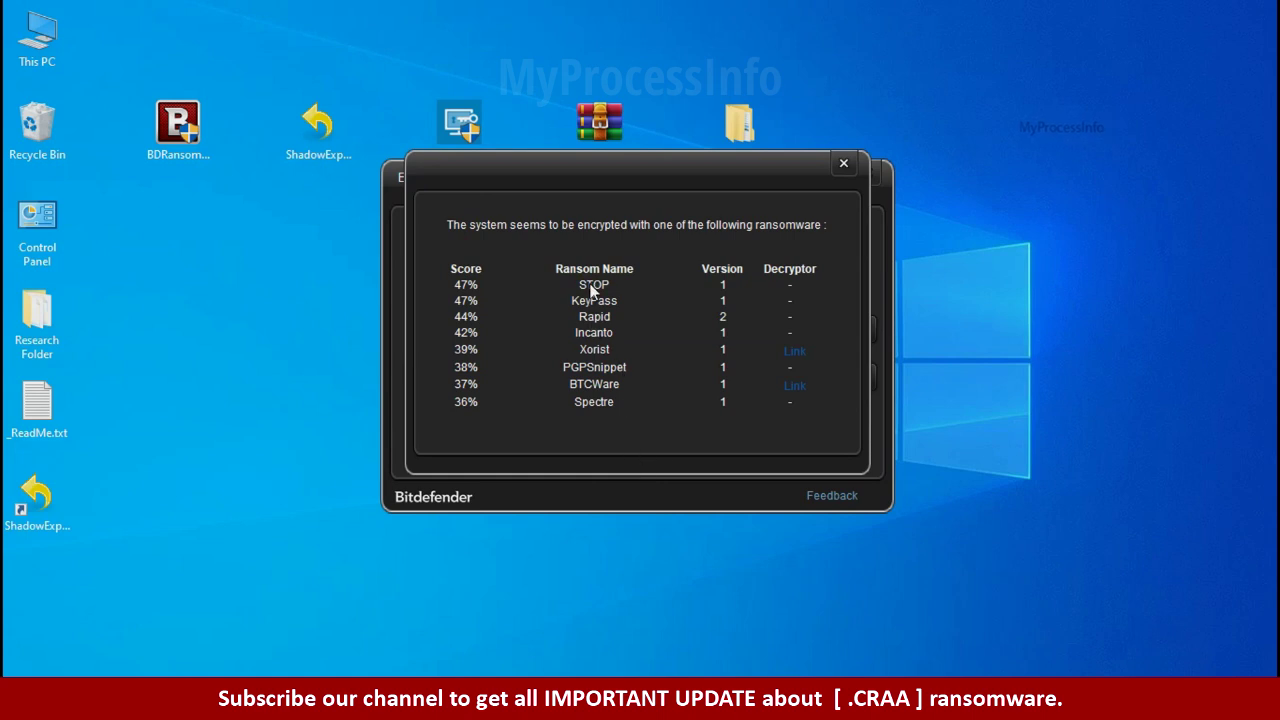
{"action": "left_click", "coordinate": [843, 163]}
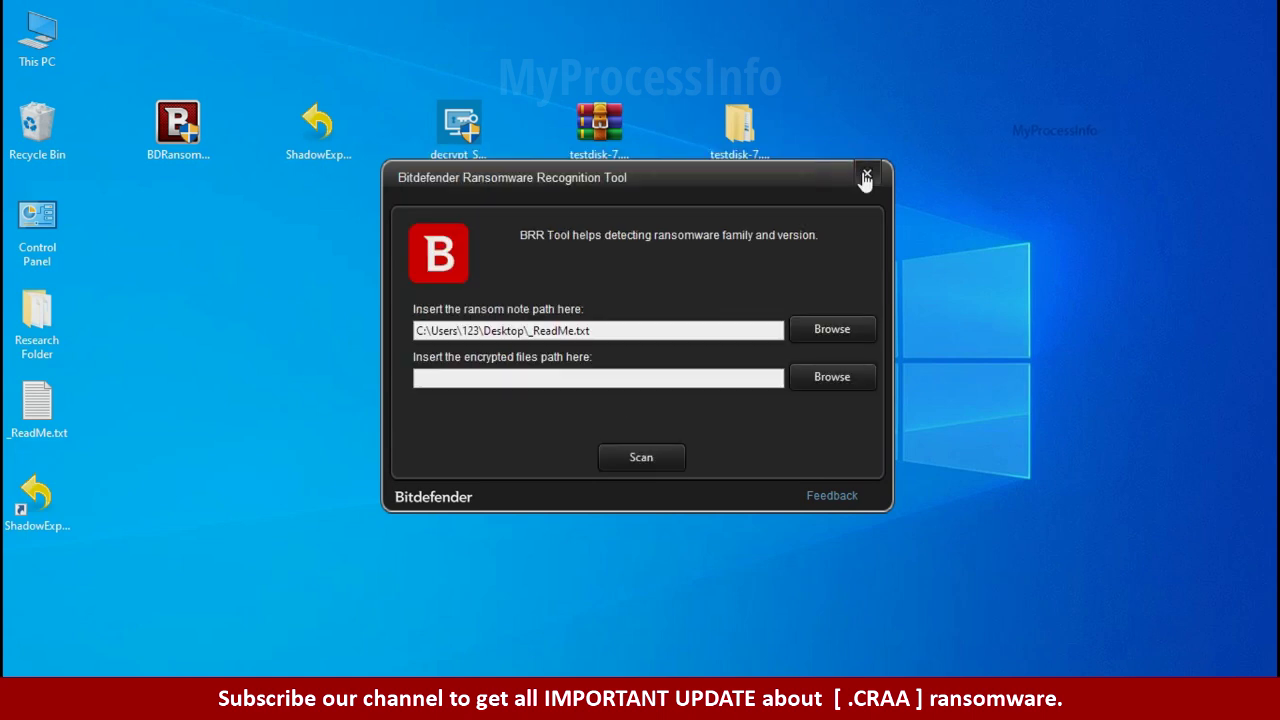
{"action": "left_click", "coordinate": [866, 177]}
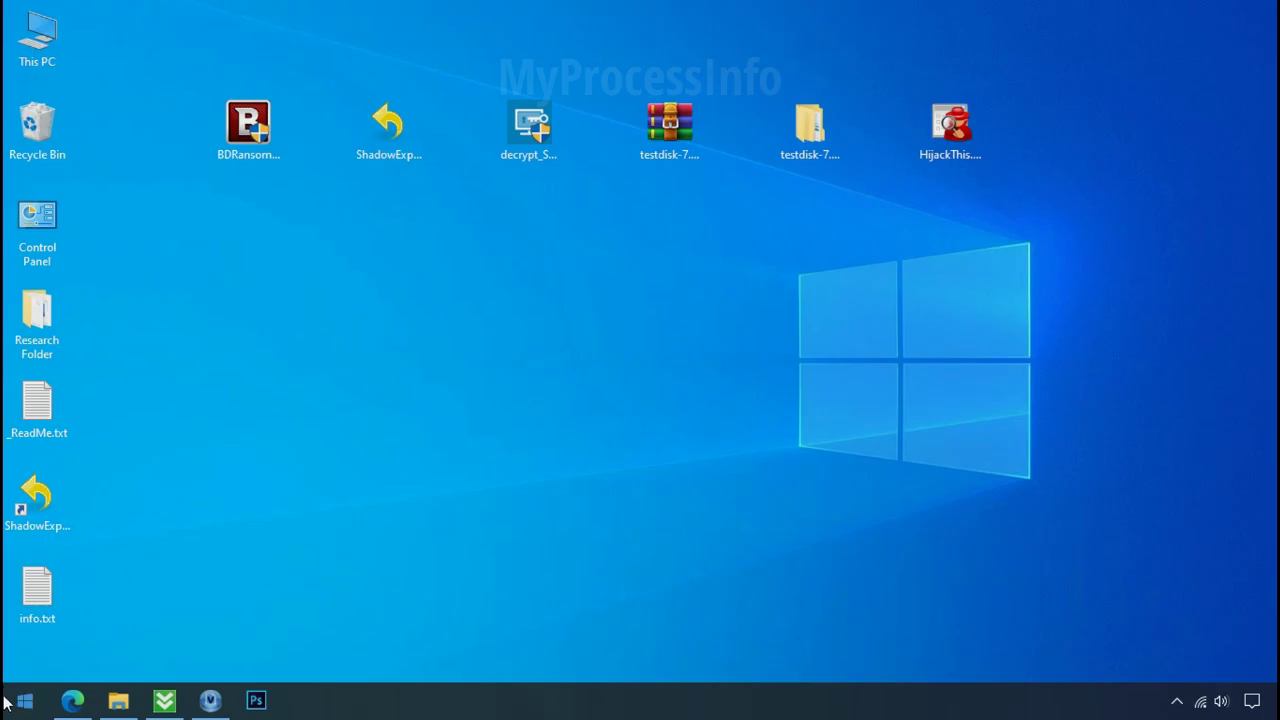
Step: Run %LOCALAPPDATA% from the Start menu search to open AppData\Local
{"action": "left_click", "coordinate": [6, 702]}
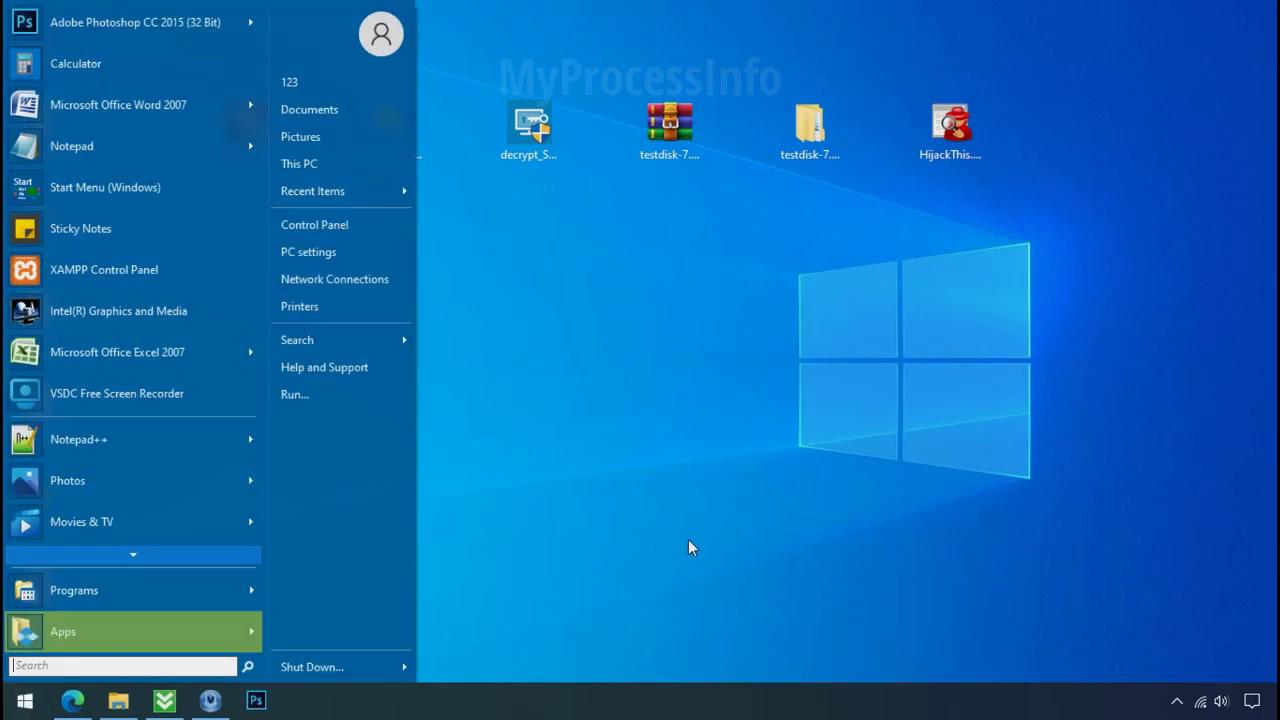
{"action": "type", "text": "%LOCAL"}
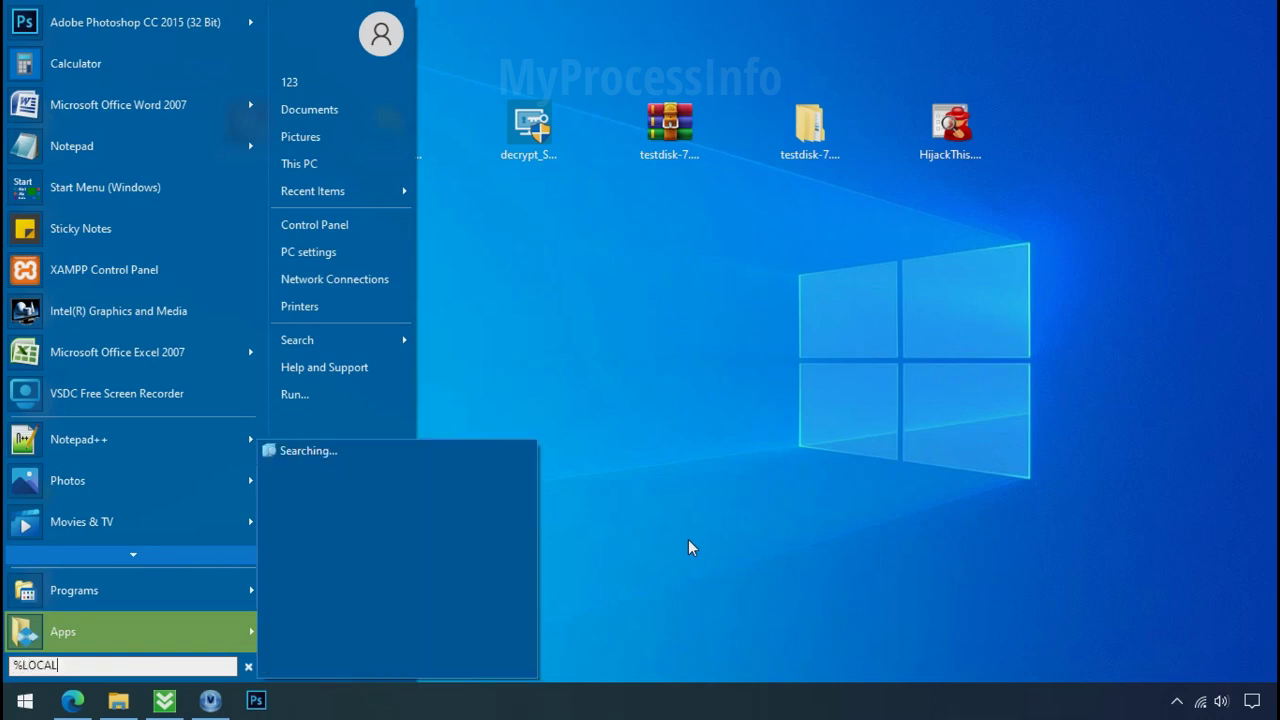
{"action": "type", "text": "APPDATA%"}
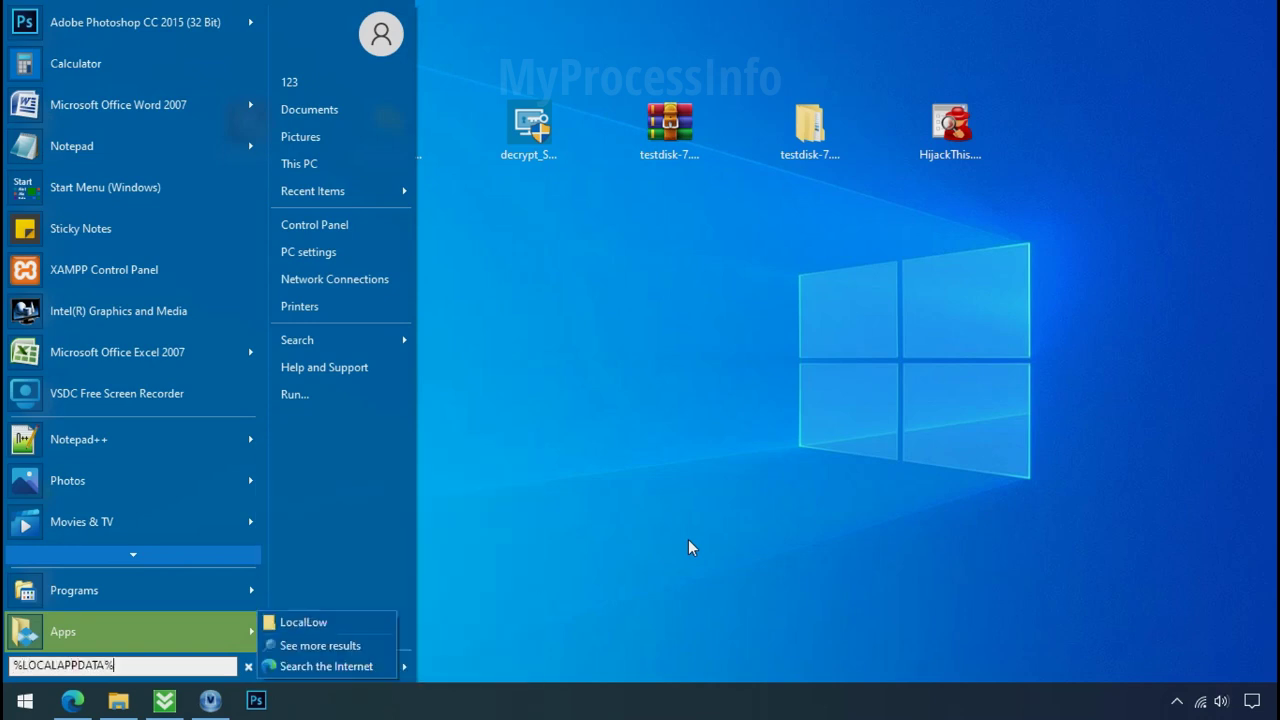
{"action": "key", "text": "Return"}
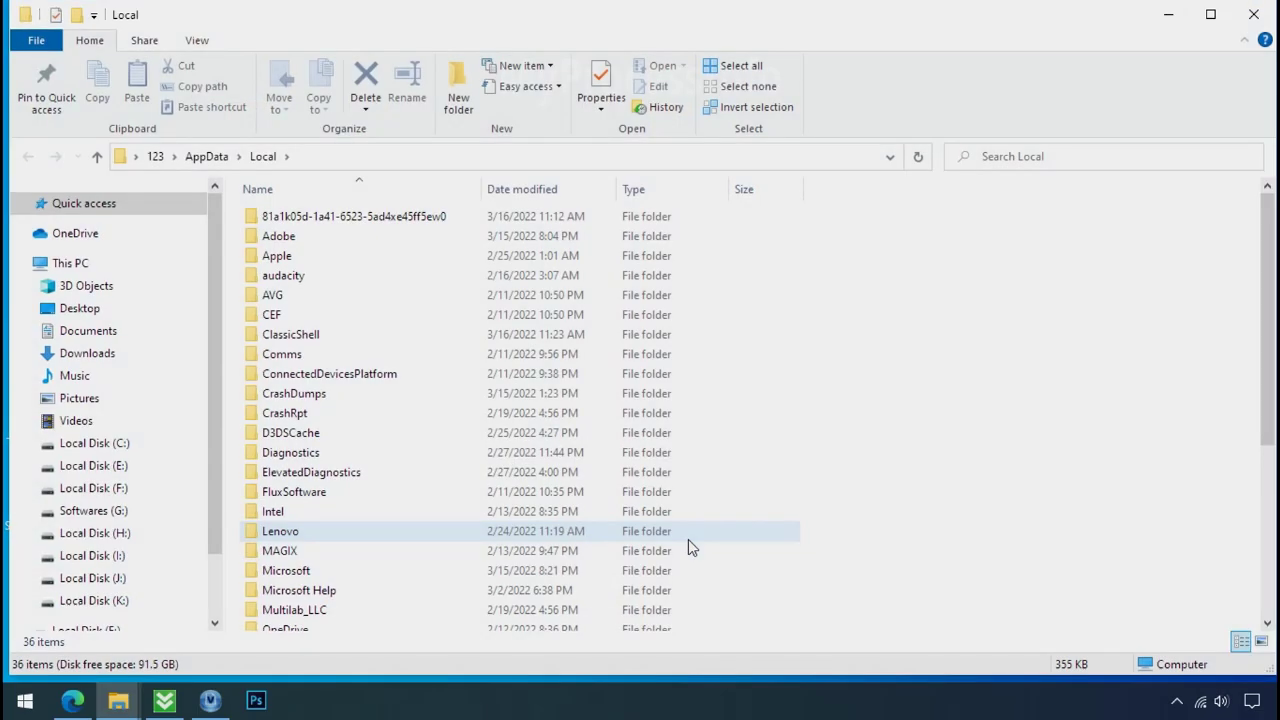
Step: Open the randomly named folder in Local and bring up the context menu for D6E1.exe
{"action": "left_click", "coordinate": [772, 220]}
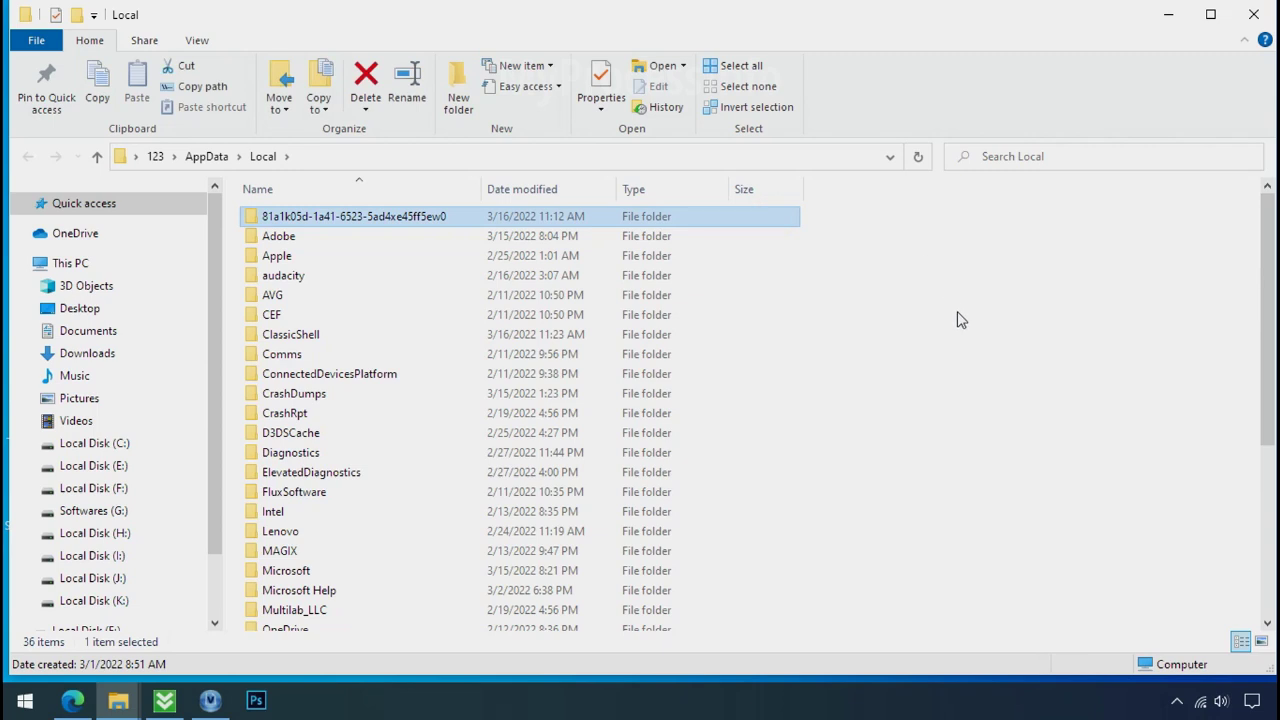
{"action": "double_click", "coordinate": [350, 218]}
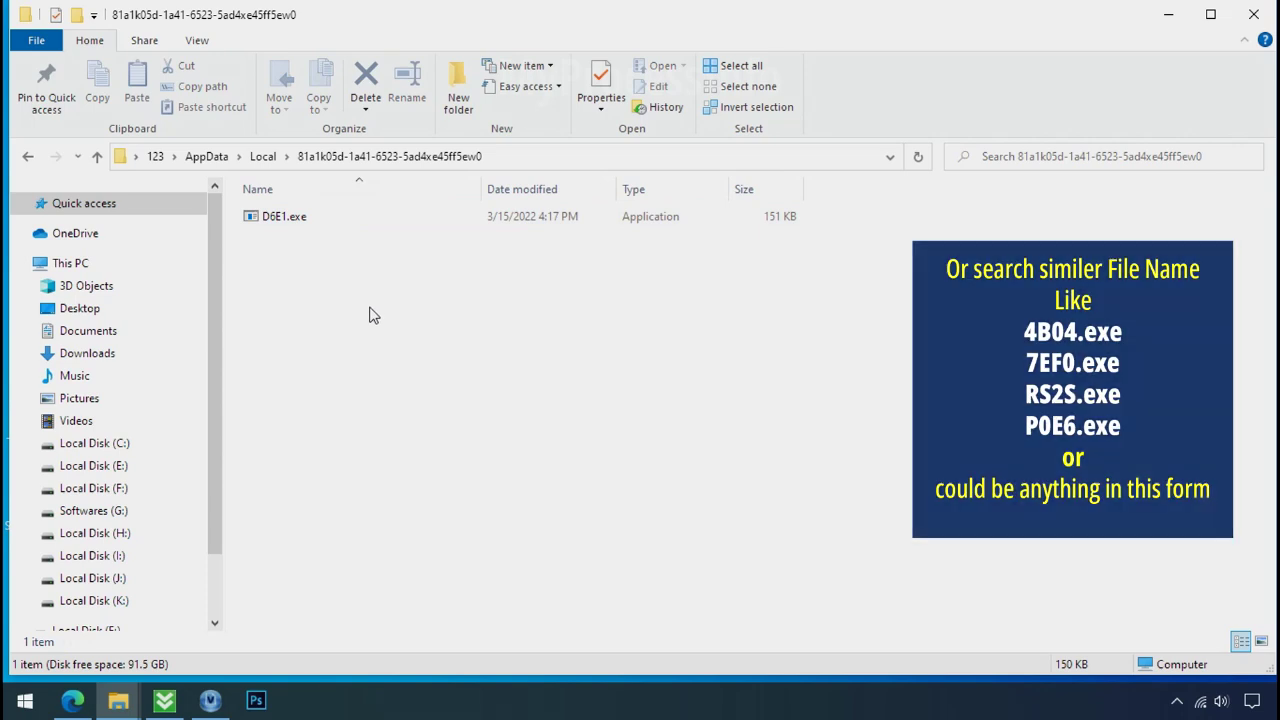
{"action": "left_click", "coordinate": [253, 228]}
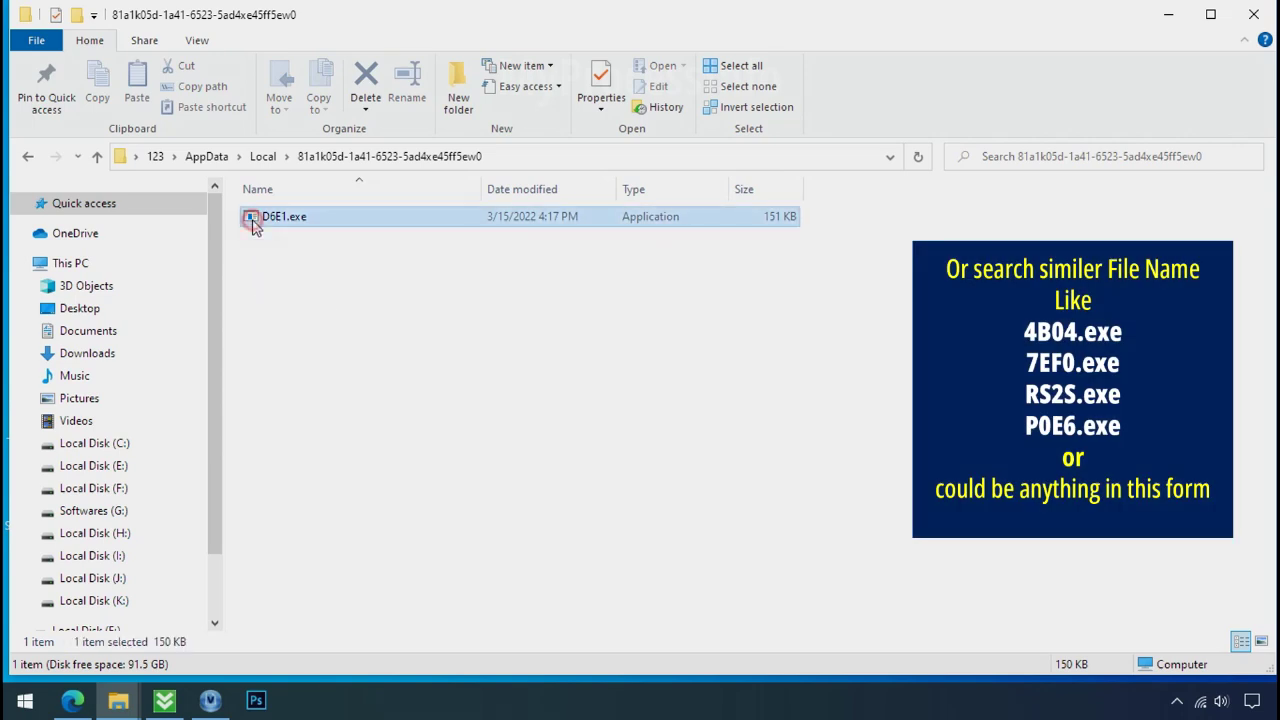
{"action": "right_click", "coordinate": [285, 226]}
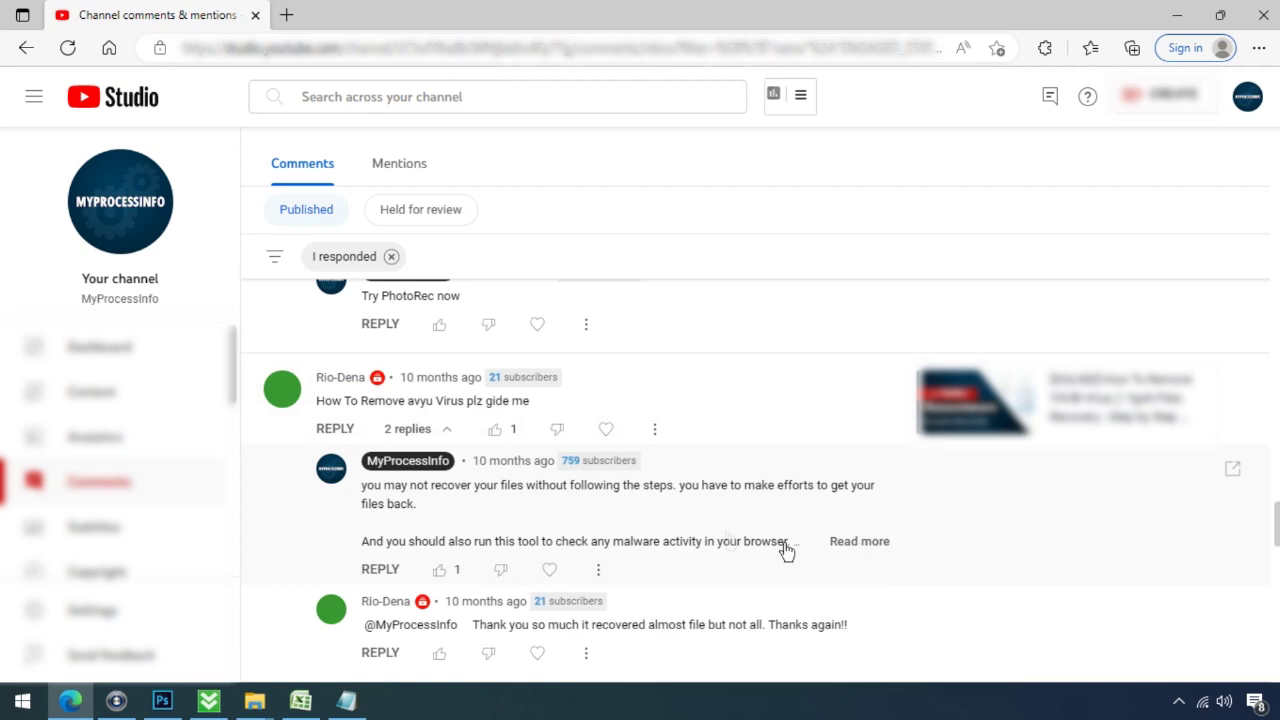
Step: Read the subscriber's comment thread, then retry the denied D6E1.exe deletion three times and dismiss it
{"action": "mouse_move", "coordinate": [380, 380]}
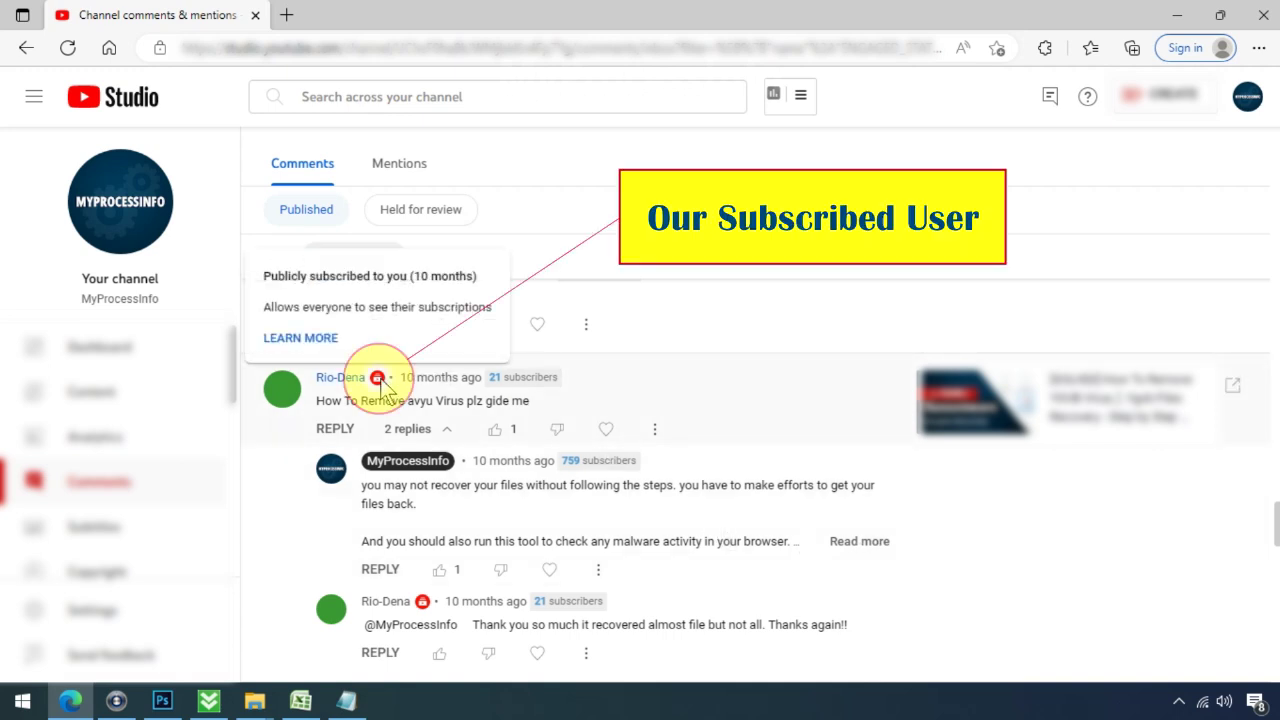
{"action": "left_click_drag", "start_coordinate": [262, 276], "coordinate": [487, 285]}
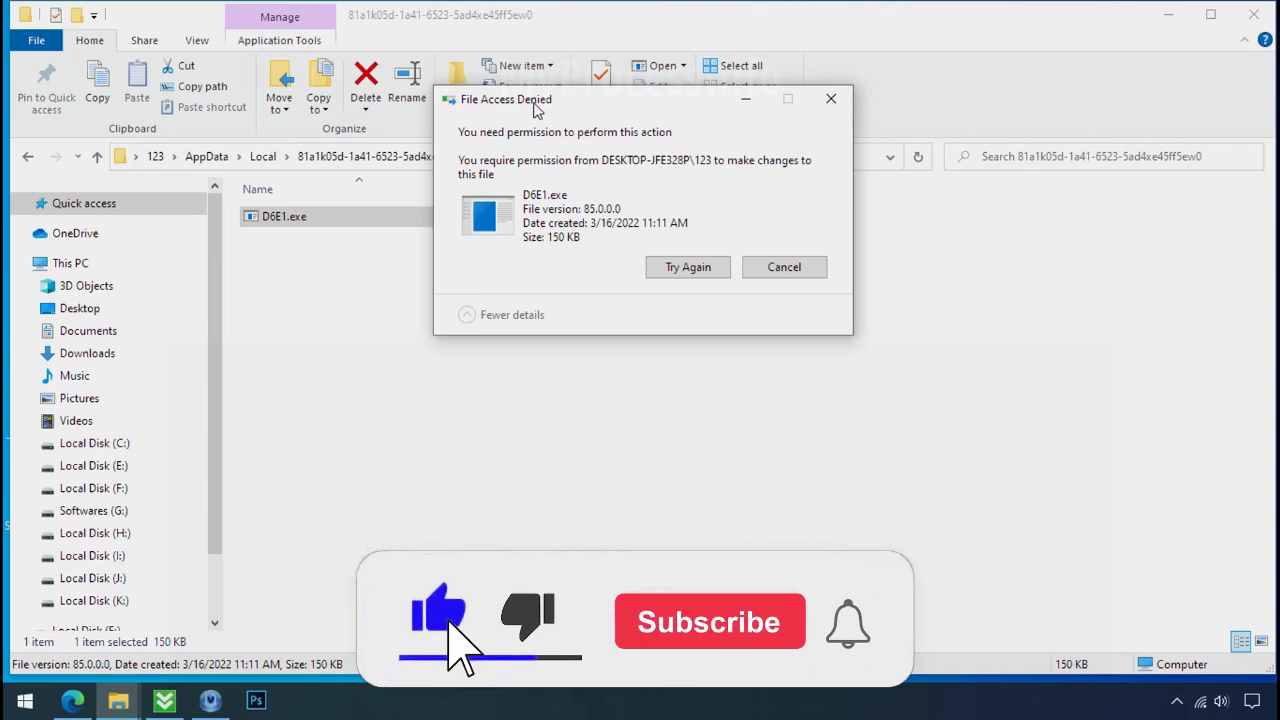
{"action": "left_click", "coordinate": [686, 270]}
{"action": "left_click", "coordinate": [686, 270]}
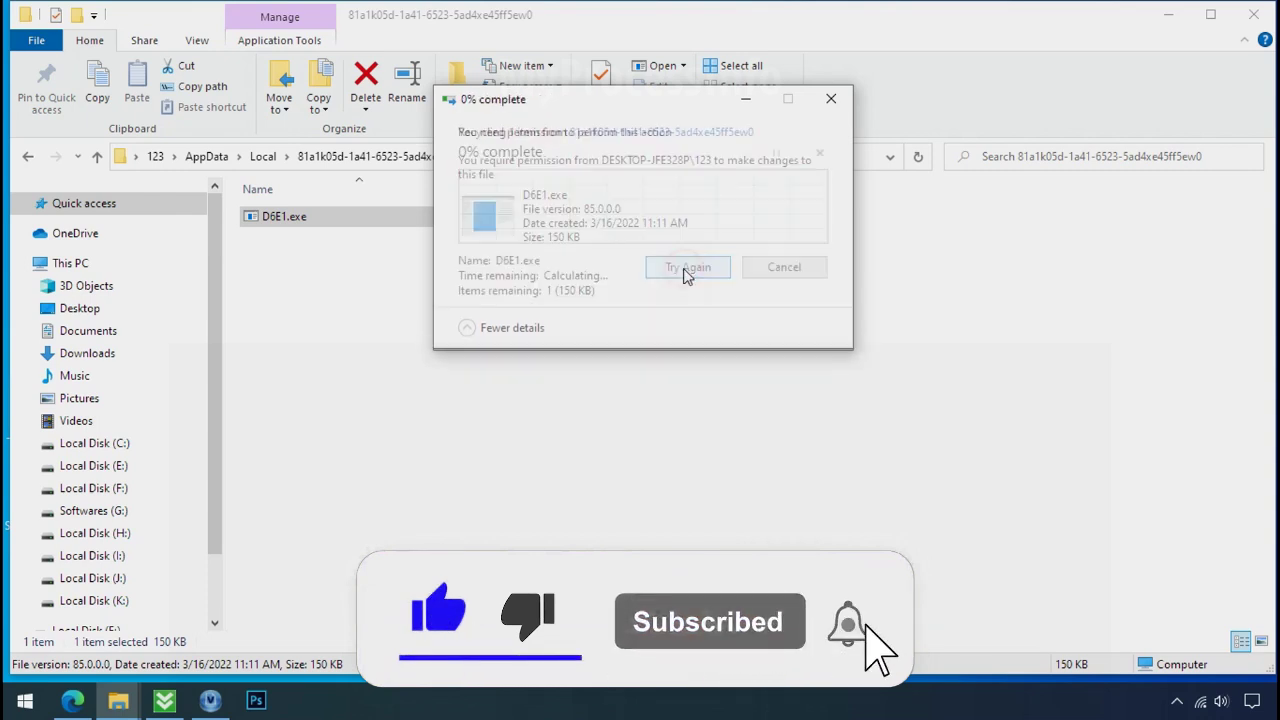
{"action": "left_click", "coordinate": [686, 270]}
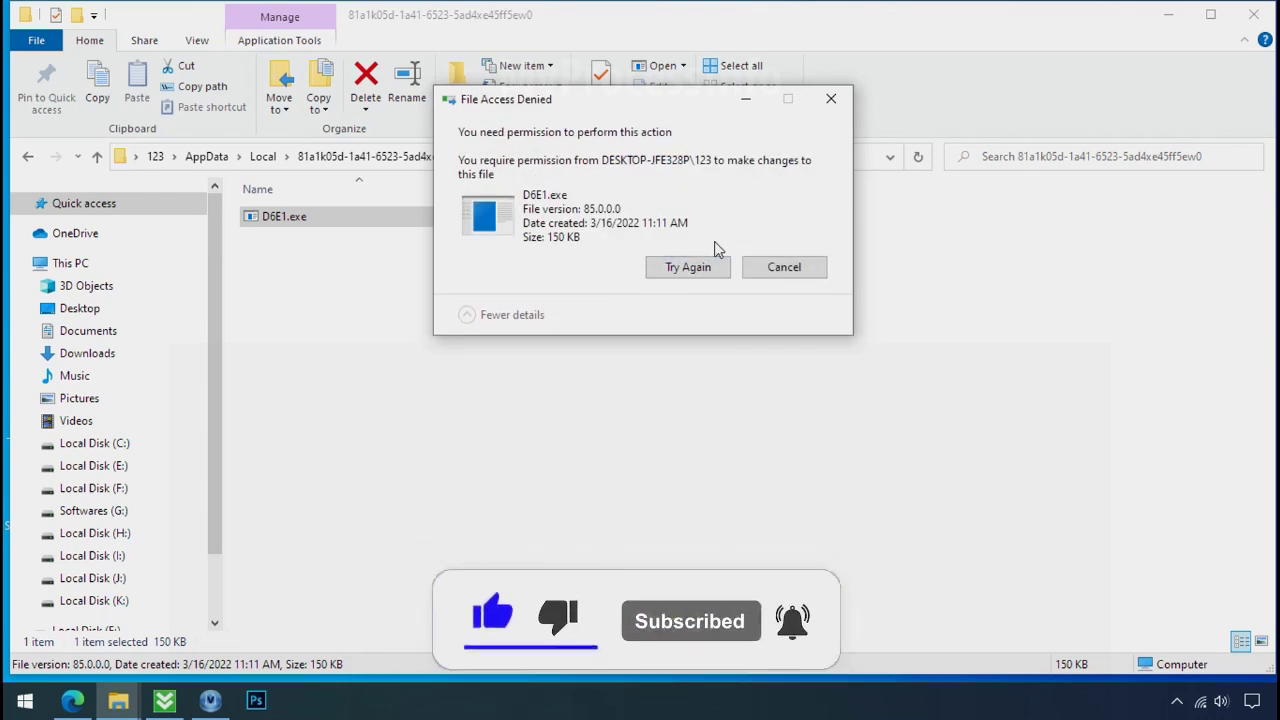
{"action": "left_click", "coordinate": [830, 99]}
Step: Close the folder window and launch Task Manager from the taskbar menu
{"action": "left_click", "coordinate": [1252, 15]}
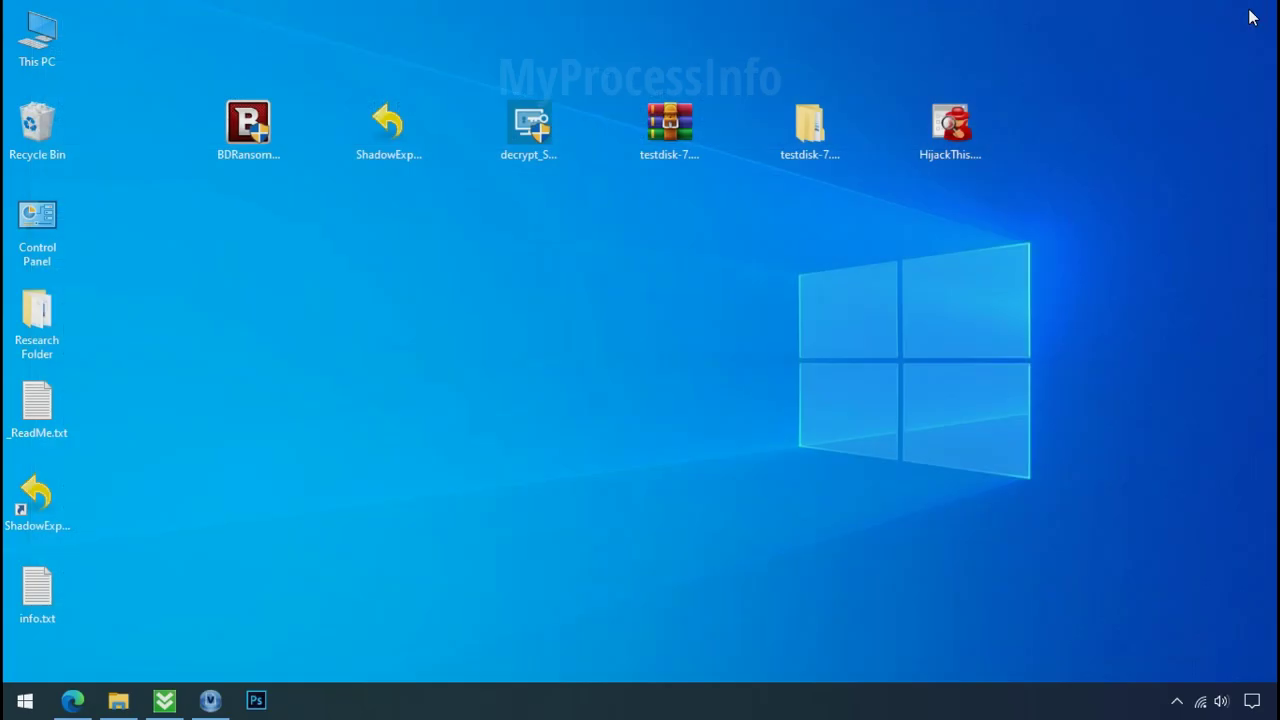
{"action": "right_click", "coordinate": [967, 703]}
{"action": "left_click", "coordinate": [990, 603]}
Step: Find and select the two D6E1.exe (32 bit) processes, each using about 2 MB
{"action": "scroll", "coordinate": [389, 266], "scroll_direction": "down", "scroll_amount": 1}
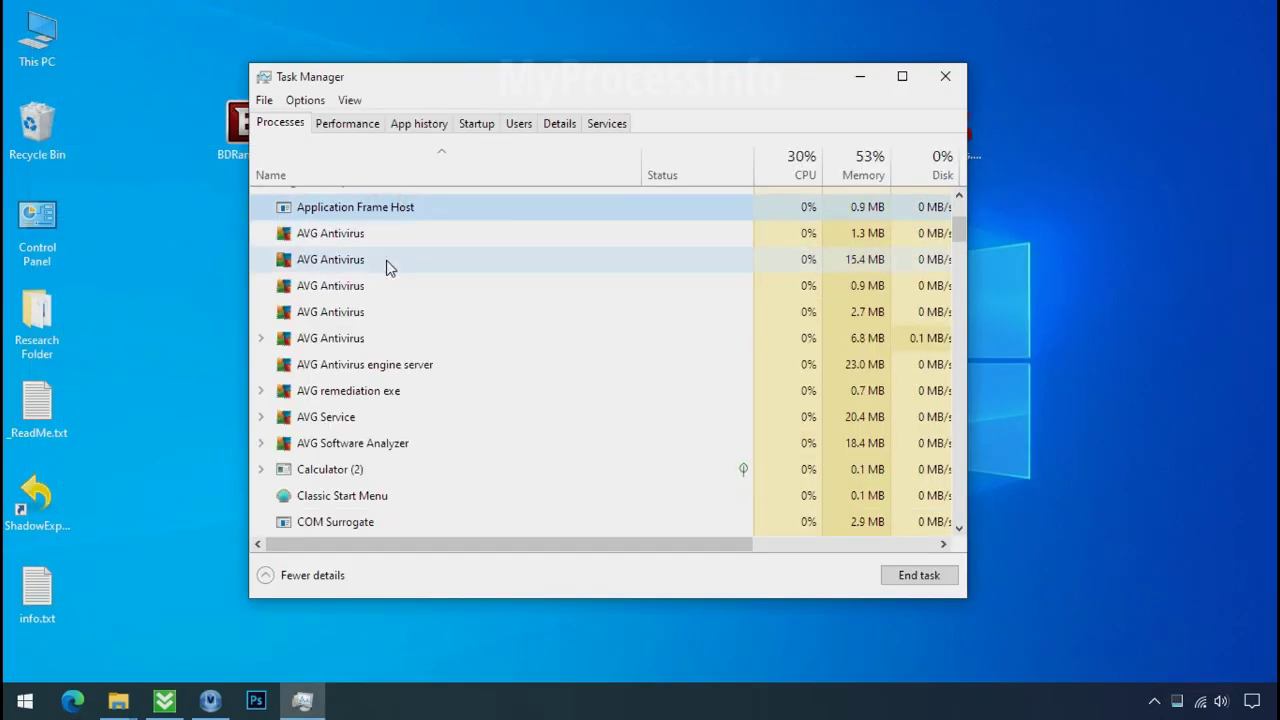
{"action": "scroll", "coordinate": [389, 266], "scroll_direction": "down", "scroll_amount": 4}
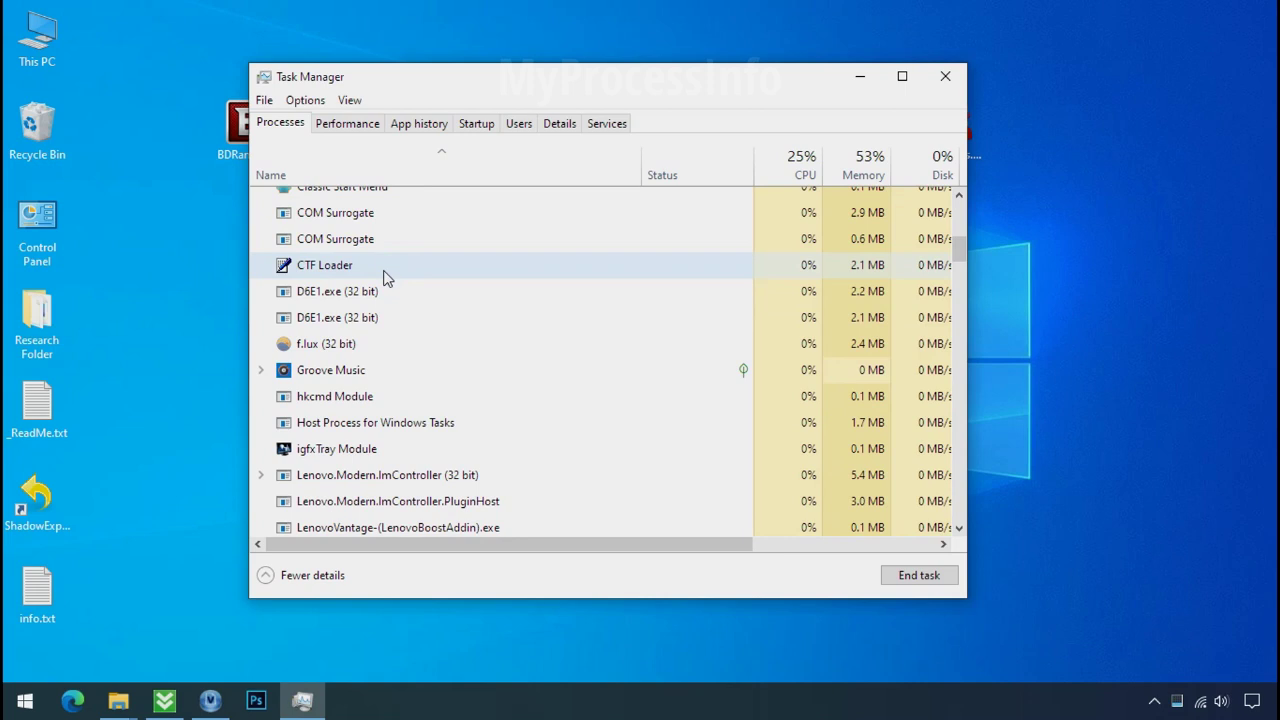
{"action": "left_click", "coordinate": [376, 290]}
{"action": "left_click", "coordinate": [380, 320]}
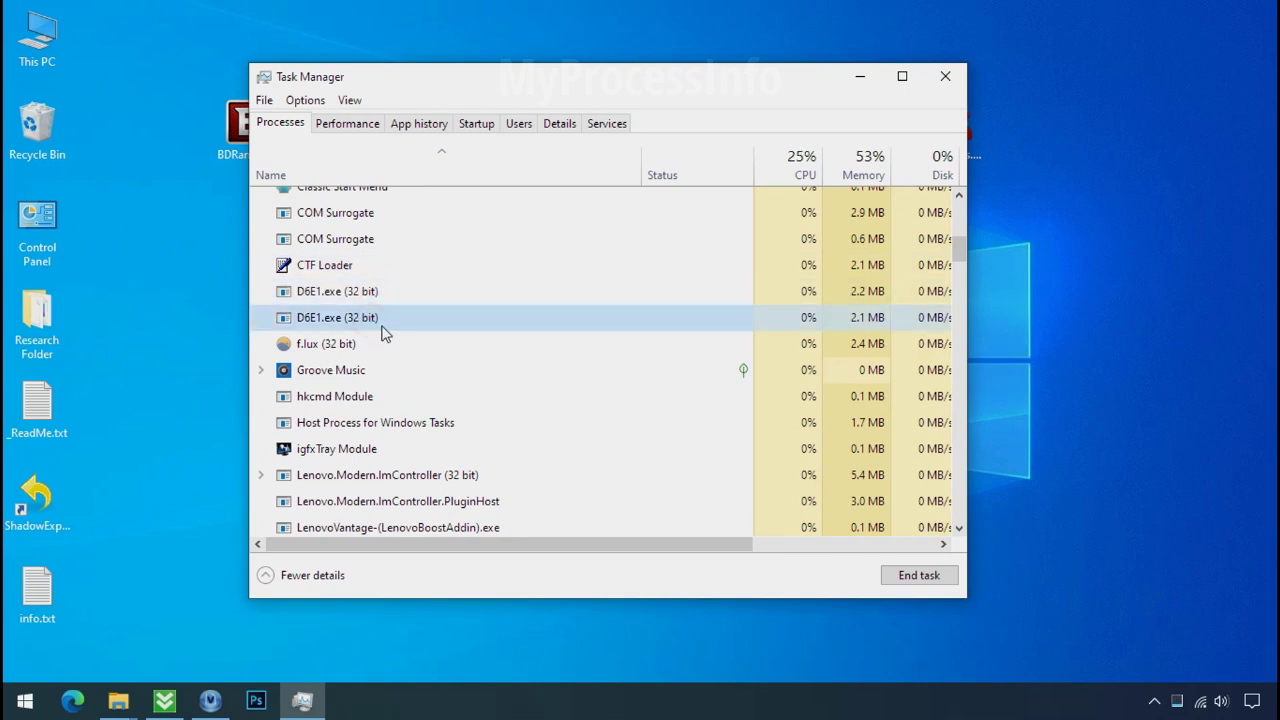
{"action": "left_click", "coordinate": [443, 291]}
{"action": "left_click", "coordinate": [465, 317]}
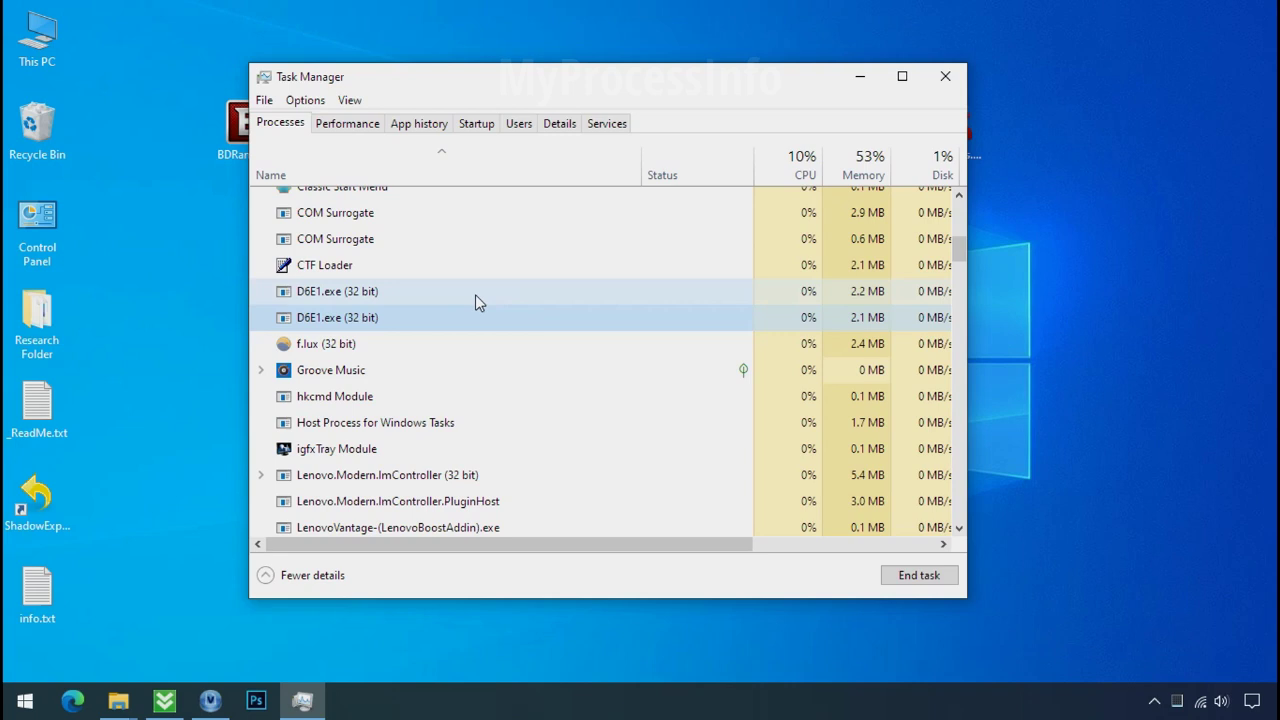
{"action": "left_click", "coordinate": [382, 294]}
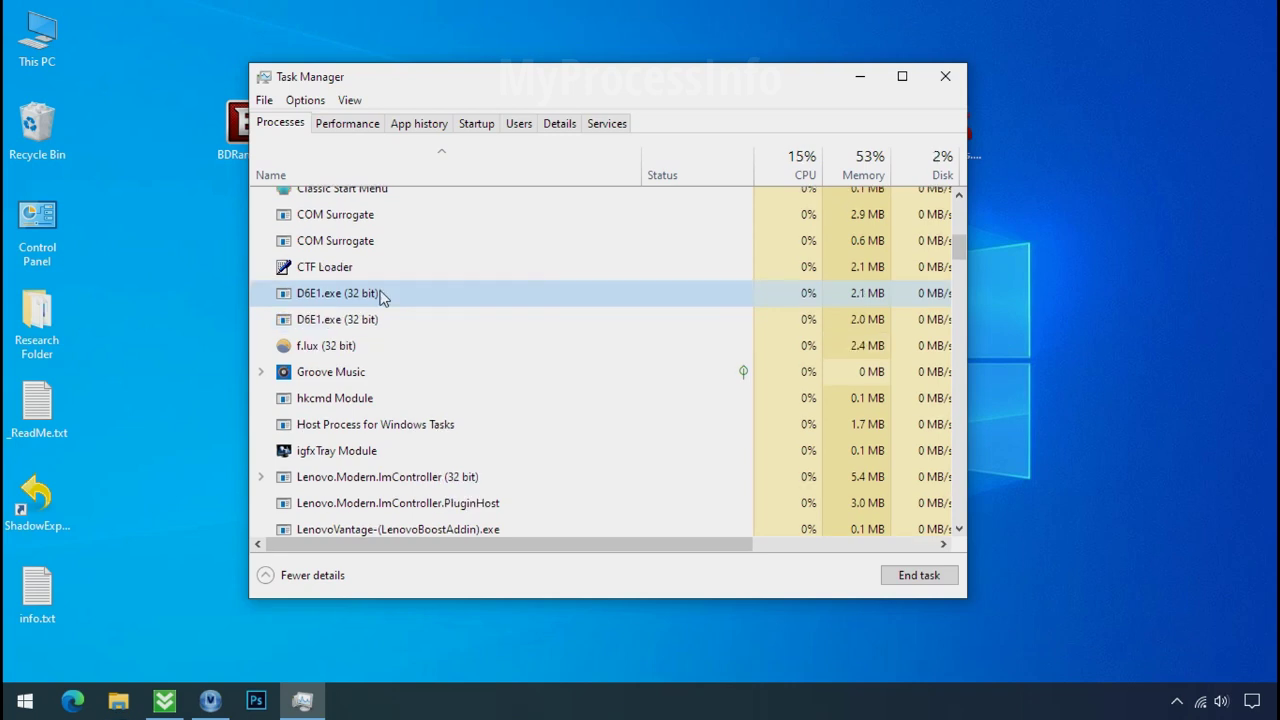
Step: Open the file location of the first D6E1.exe process, then go back to Task Manager
{"action": "right_click", "coordinate": [382, 296]}
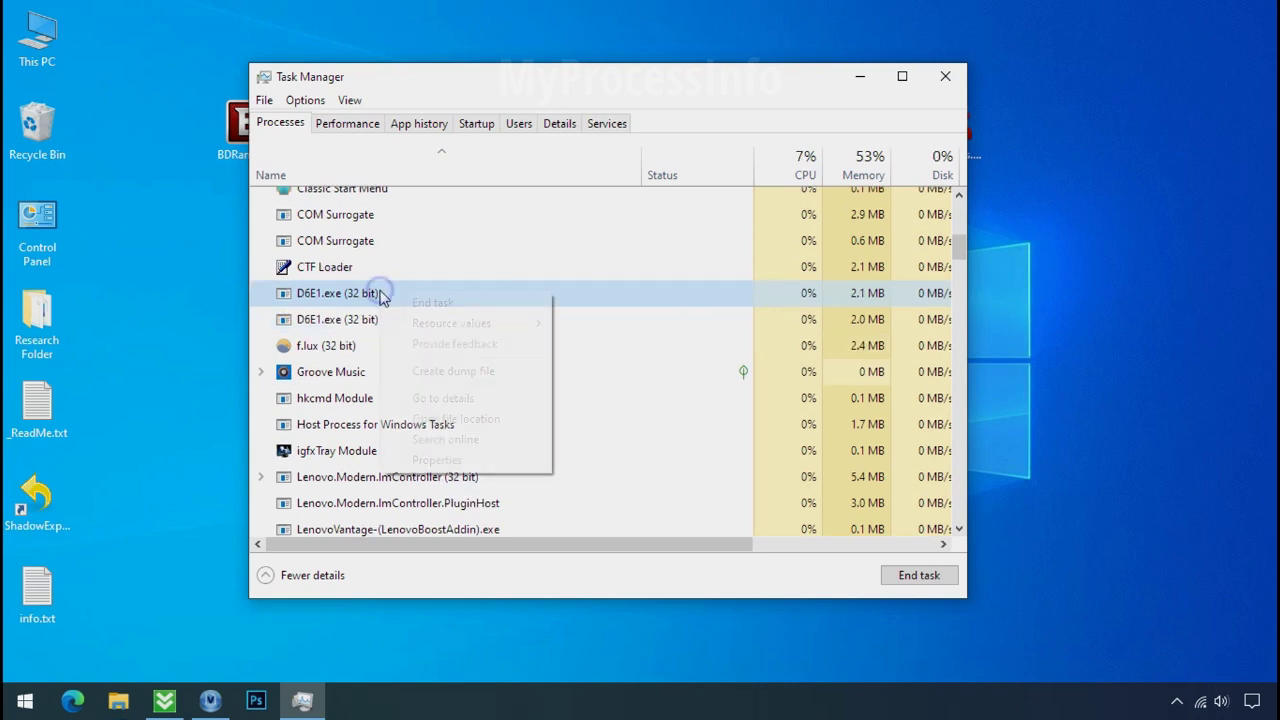
{"action": "left_click", "coordinate": [432, 420]}
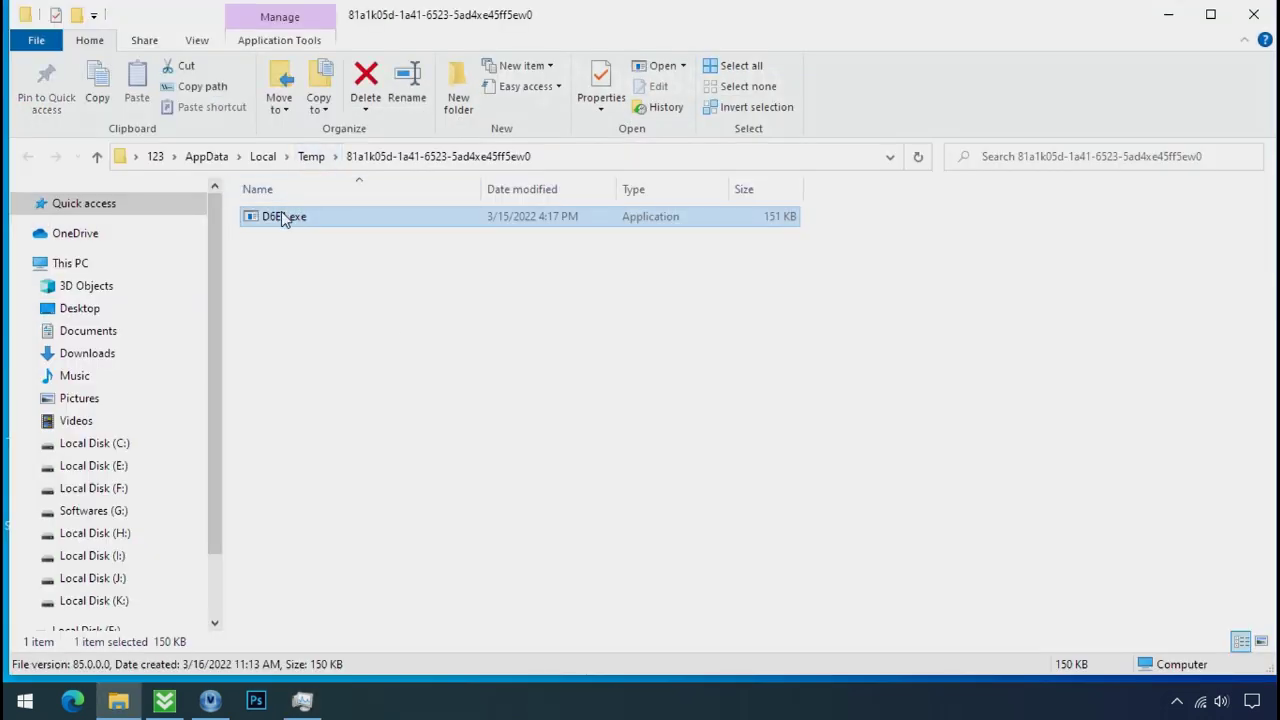
{"action": "left_click", "coordinate": [1167, 15]}
Step: Open the second D6E1.exe process's file location, then minimize that folder window
{"action": "right_click", "coordinate": [400, 344]}
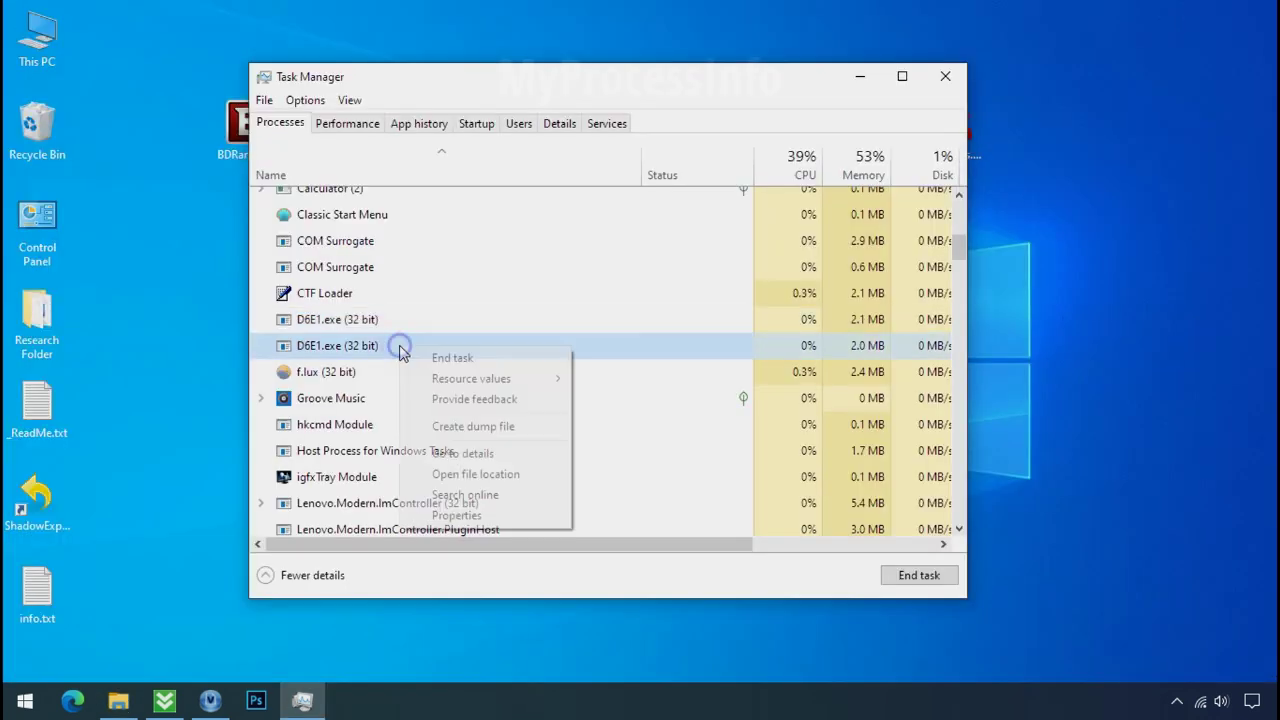
{"action": "left_click", "coordinate": [470, 474]}
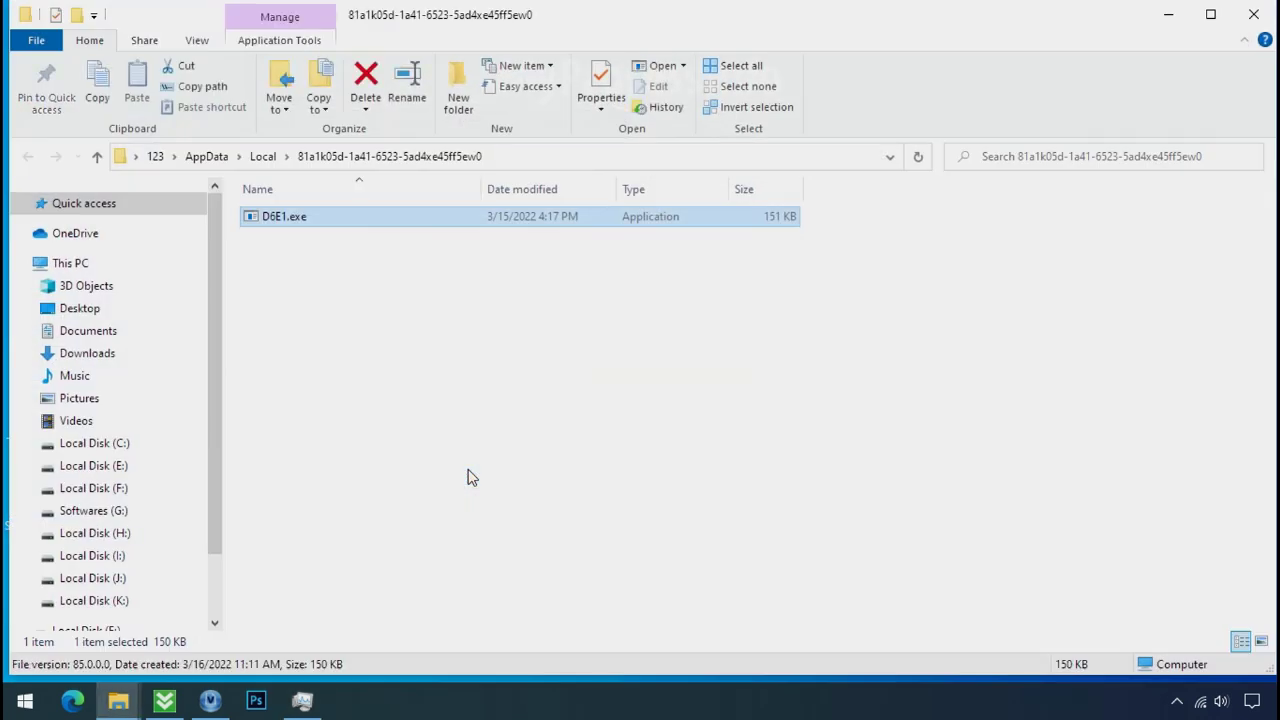
{"action": "left_click", "coordinate": [305, 261]}
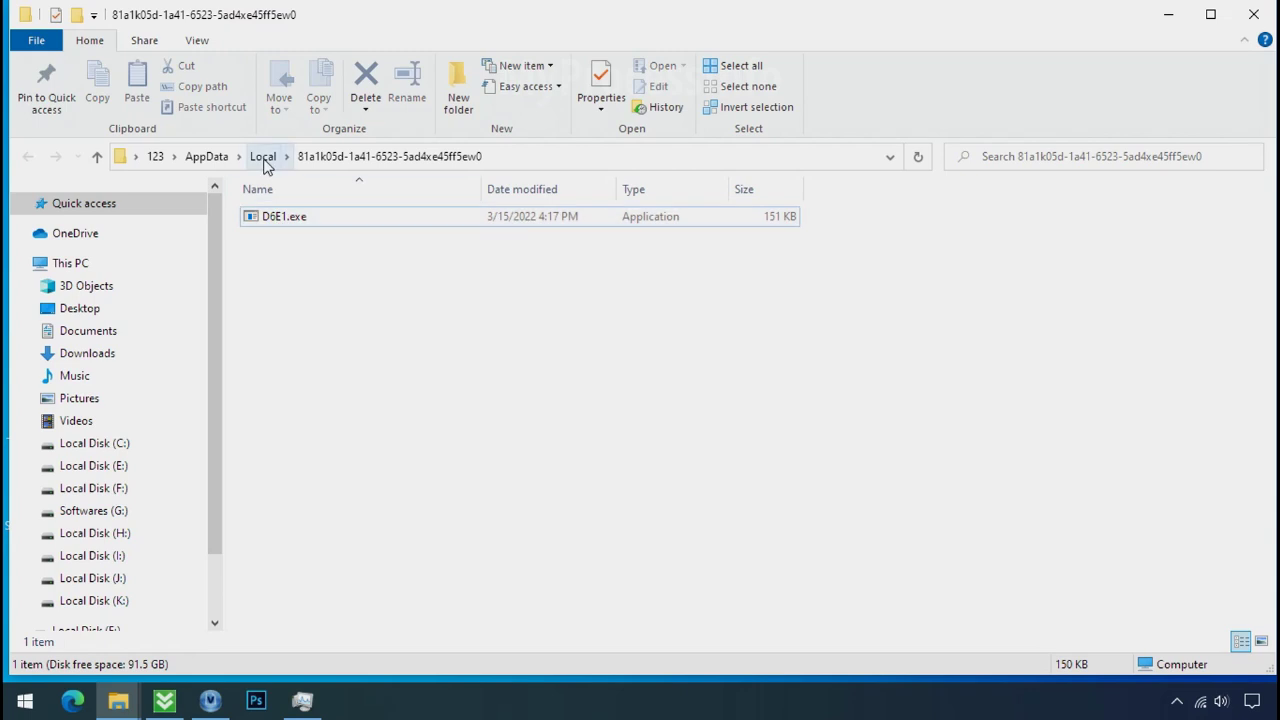
{"action": "left_click", "coordinate": [1168, 14]}
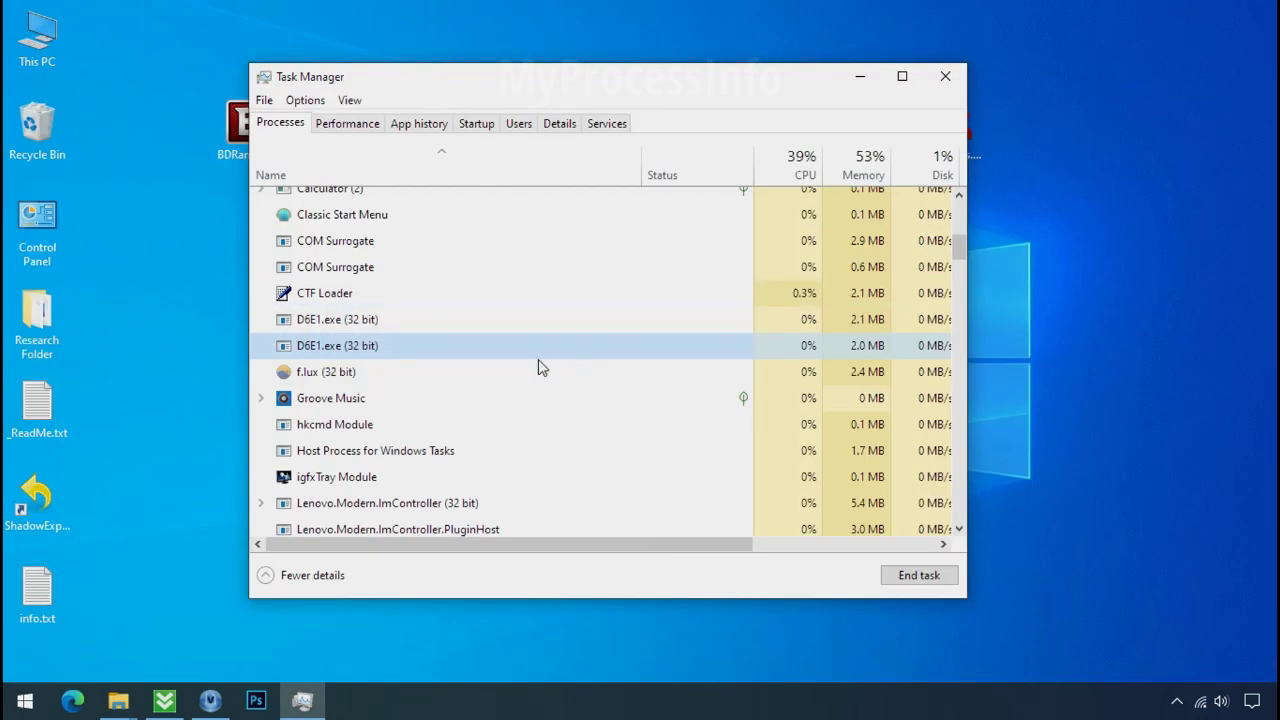
Step: End both running D6E1.exe processes in Task Manager
{"action": "left_click", "coordinate": [375, 322]}
{"action": "right_click", "coordinate": [375, 322]}
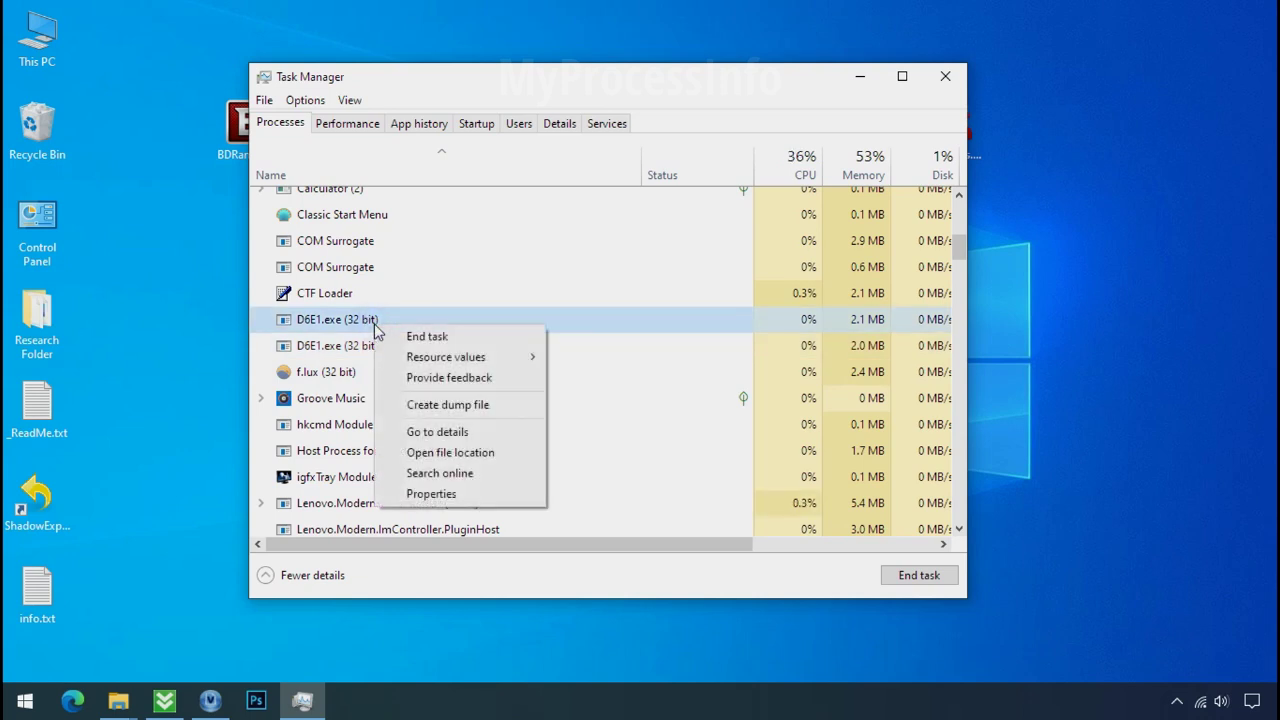
{"action": "left_click", "coordinate": [400, 336]}
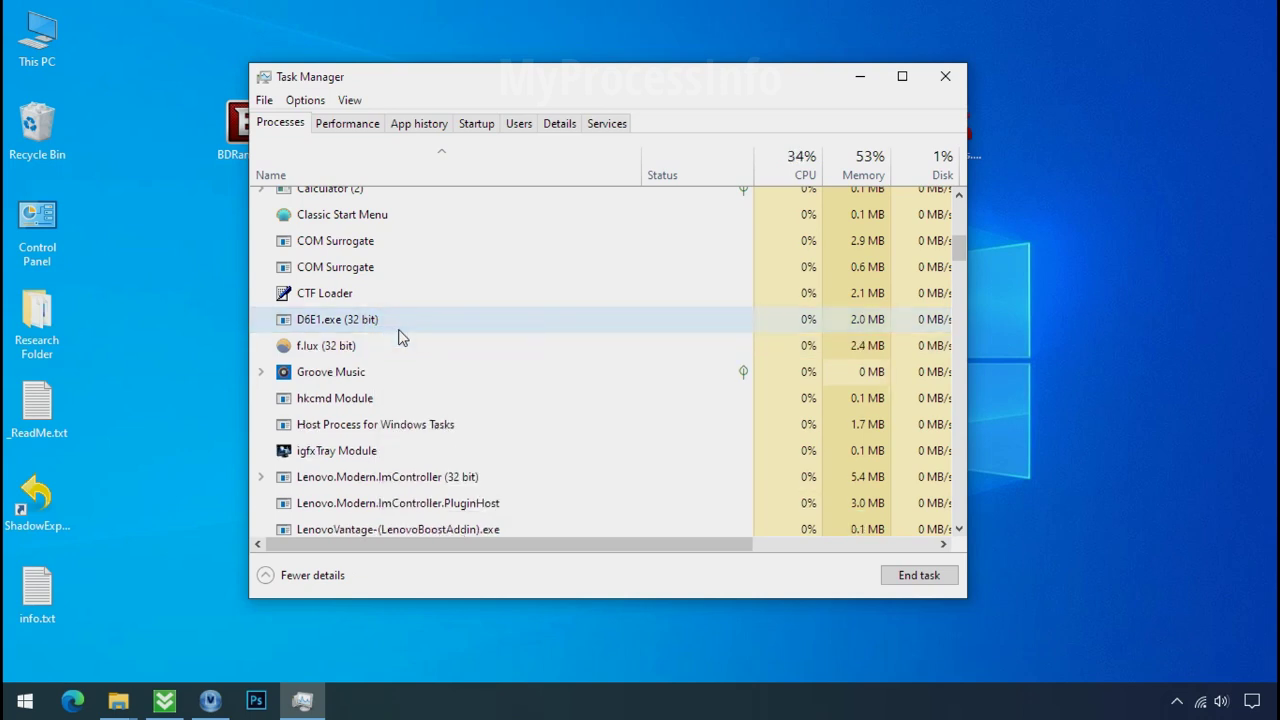
{"action": "right_click", "coordinate": [375, 320]}
{"action": "left_click", "coordinate": [400, 336]}
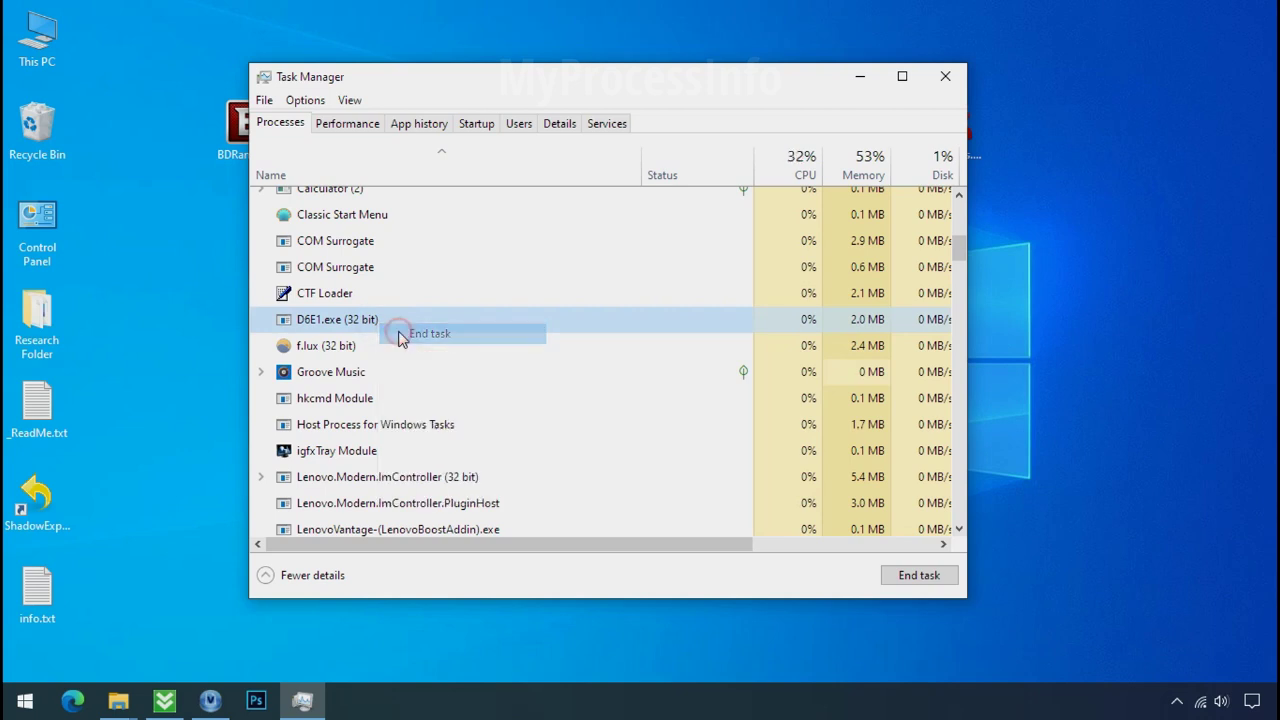
Step: Disable the D6E1.exe startup entry and close Task Manager
{"action": "left_click", "coordinate": [485, 124]}
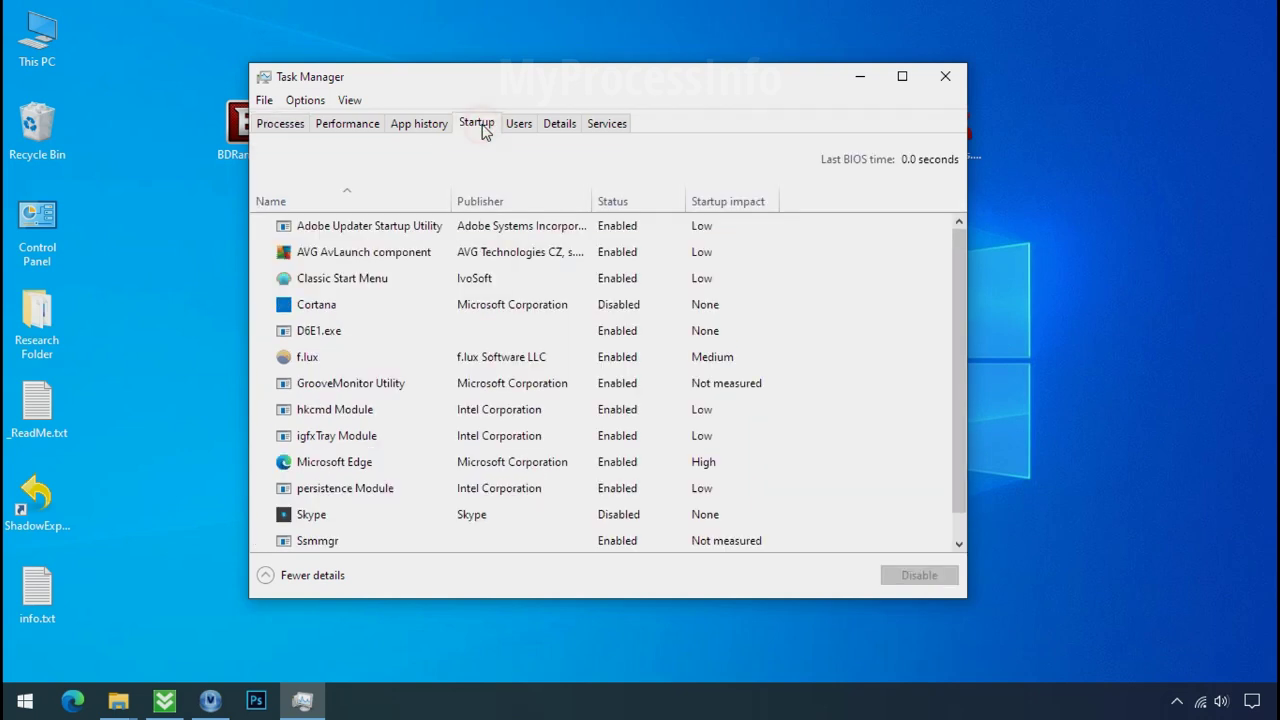
{"action": "left_click", "coordinate": [434, 328]}
{"action": "right_click", "coordinate": [434, 328]}
{"action": "left_click", "coordinate": [460, 335]}
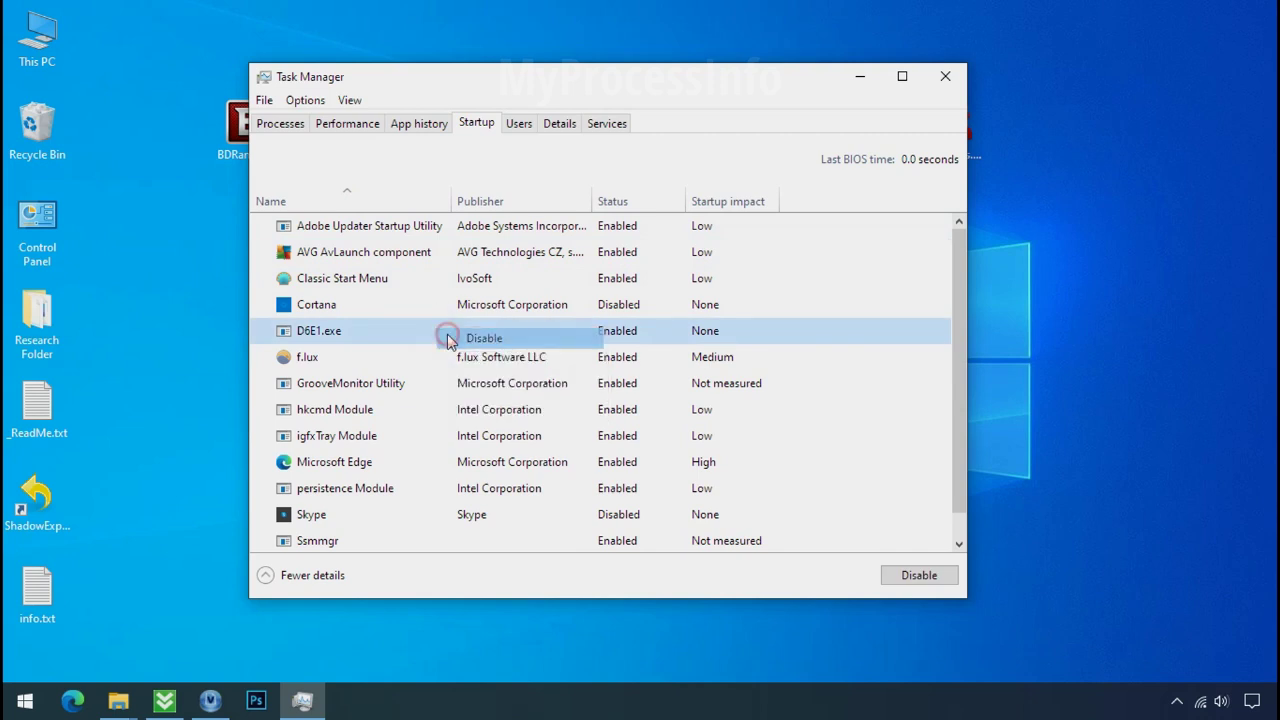
{"action": "left_click", "coordinate": [944, 77]}
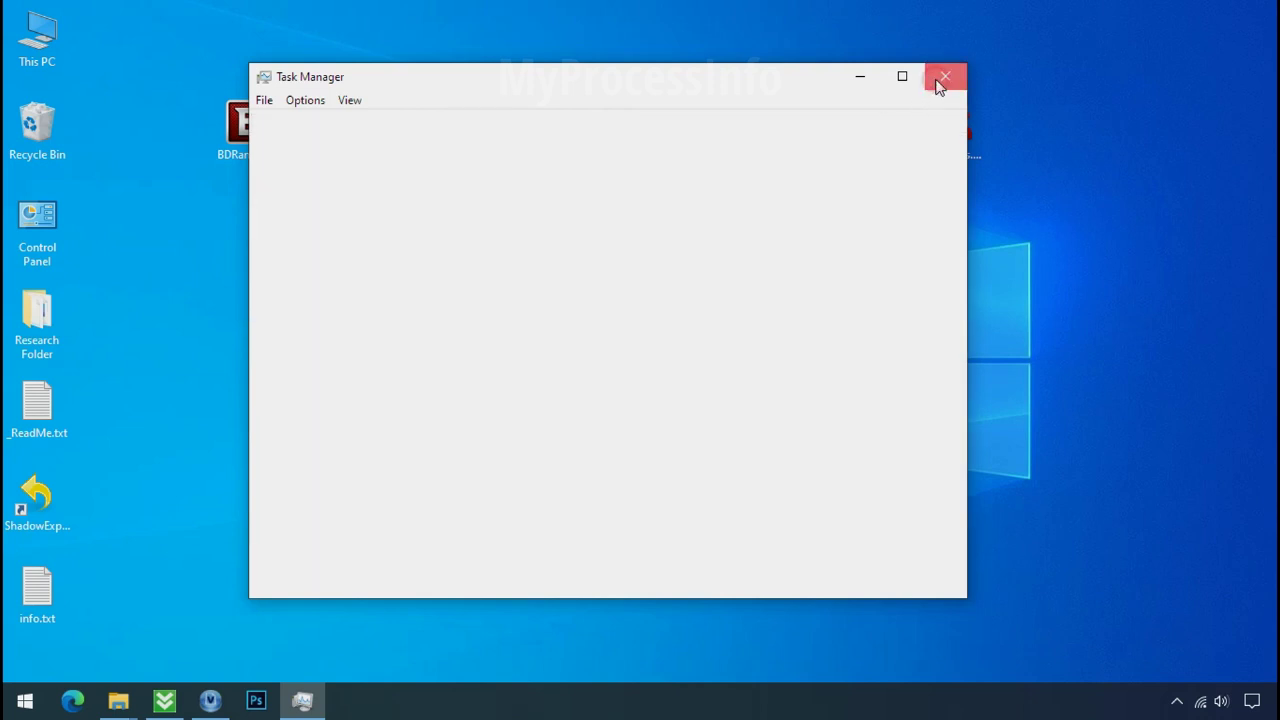
Step: Back in the AppData\Local folder, retry deleting D6E1.exe; File Access Denied persists
{"action": "mouse_move", "coordinate": [118, 700]}
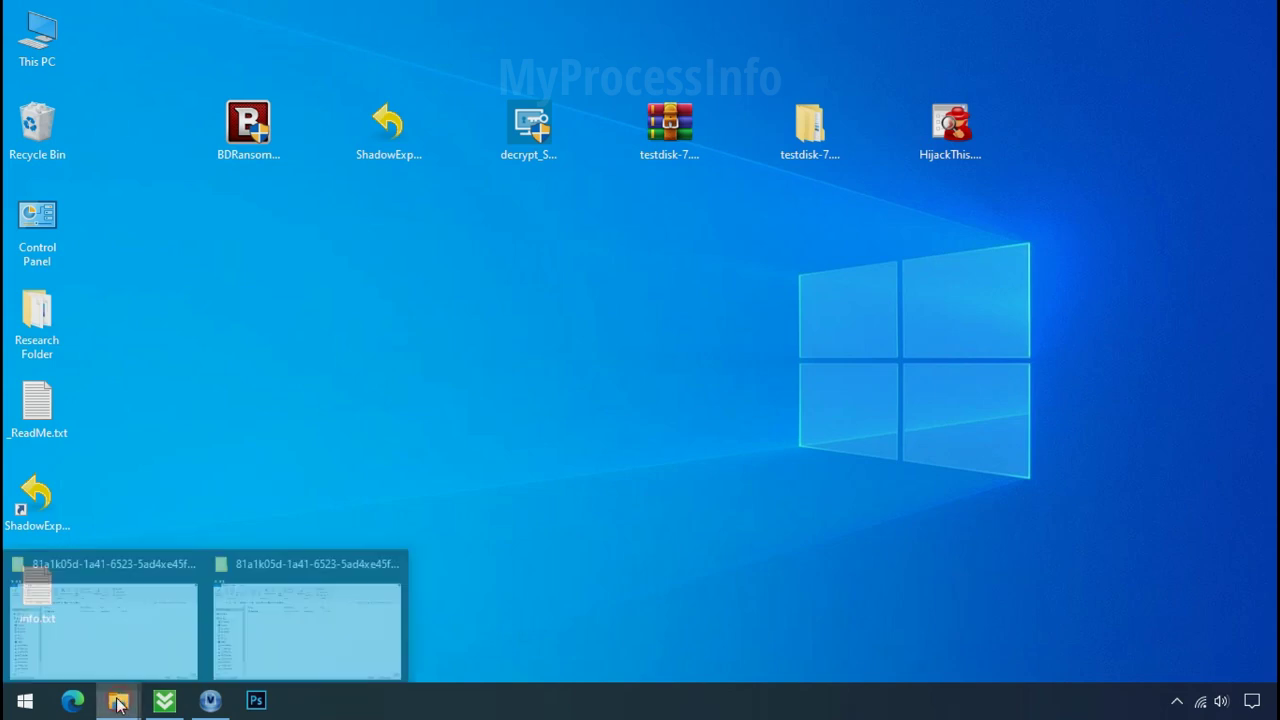
{"action": "left_click", "coordinate": [138, 643]}
{"action": "left_click", "coordinate": [319, 230]}
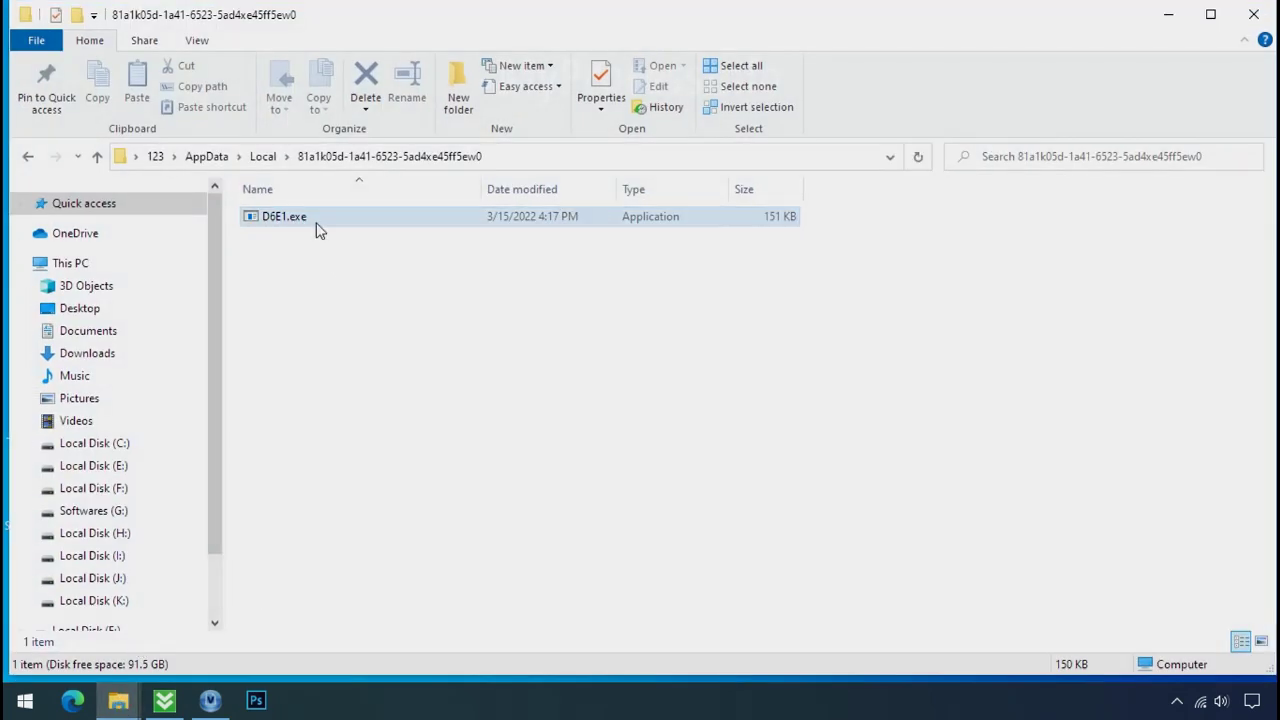
{"action": "left_click", "coordinate": [363, 226]}
{"action": "right_click", "coordinate": [362, 229]}
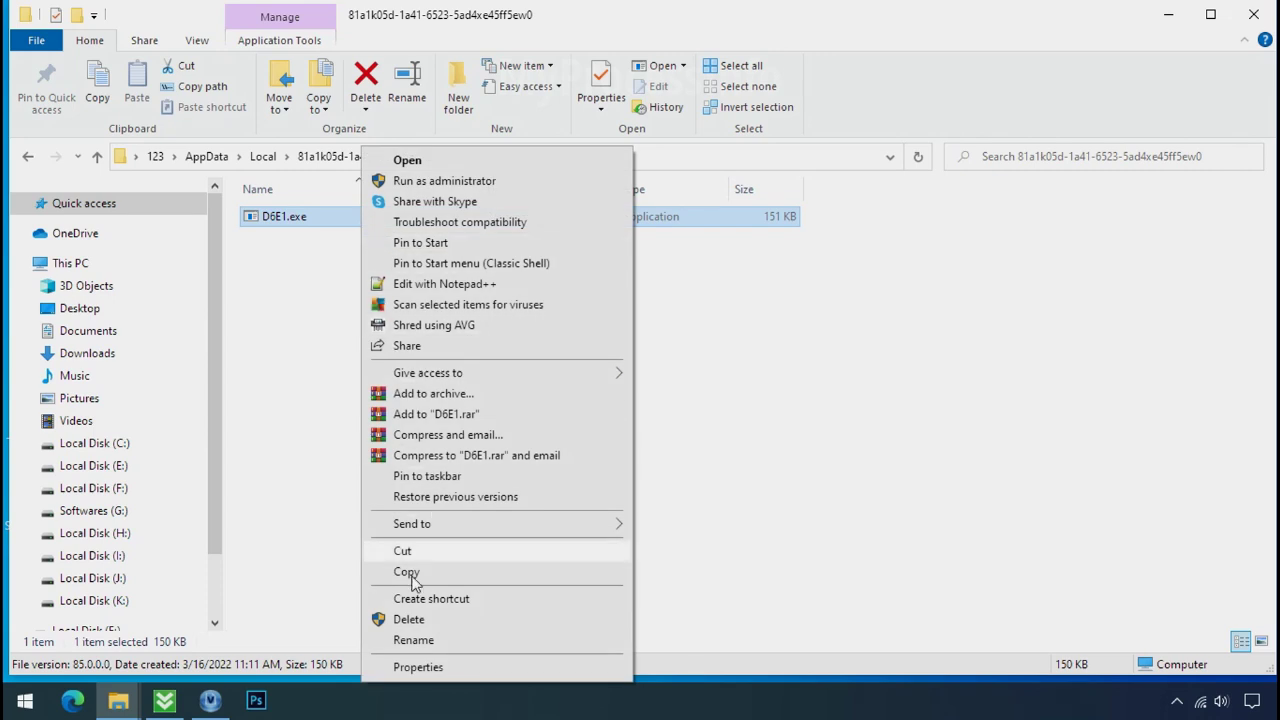
{"action": "left_click", "coordinate": [409, 619]}
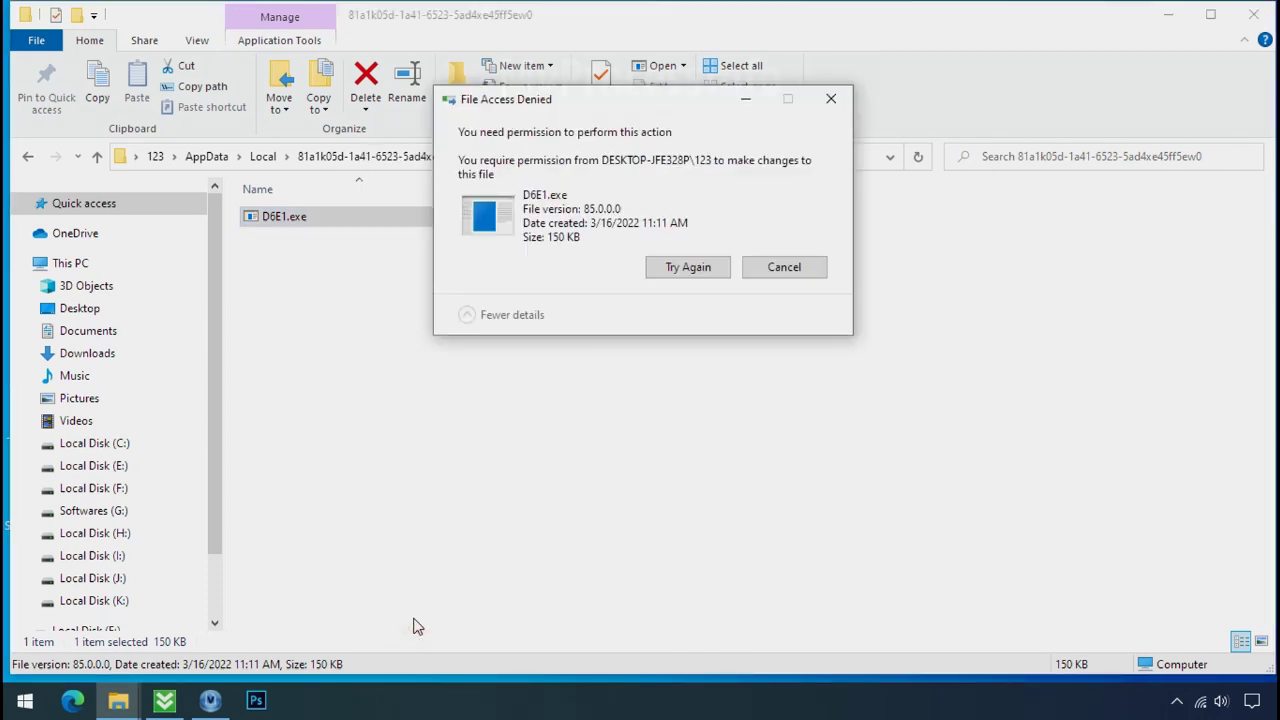
{"action": "left_click", "coordinate": [689, 269]}
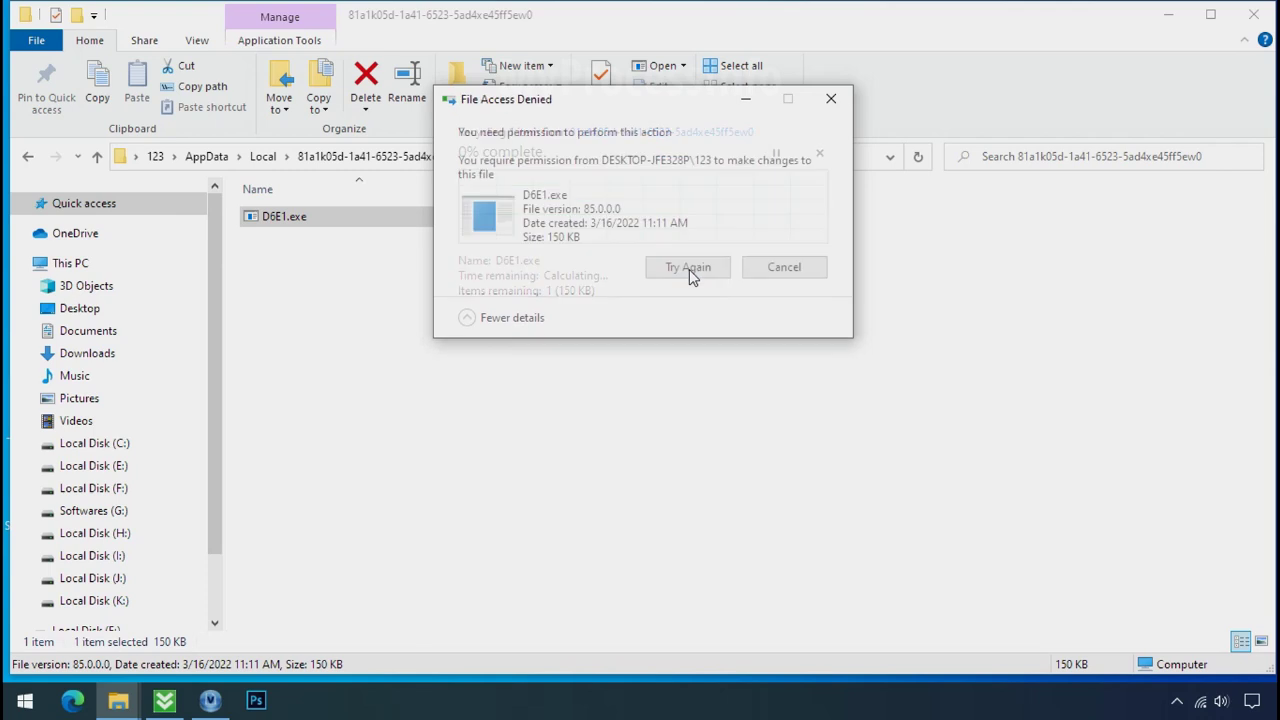
{"action": "left_click", "coordinate": [689, 269]}
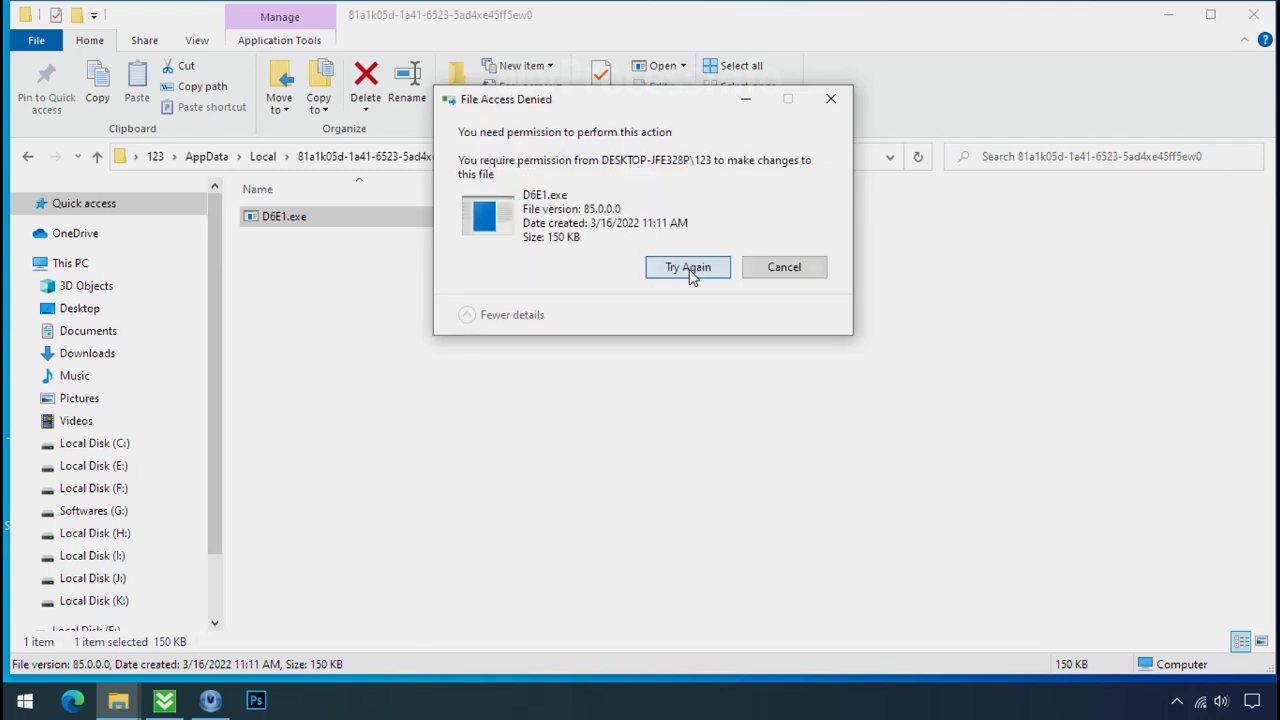
{"action": "left_click", "coordinate": [829, 102]}
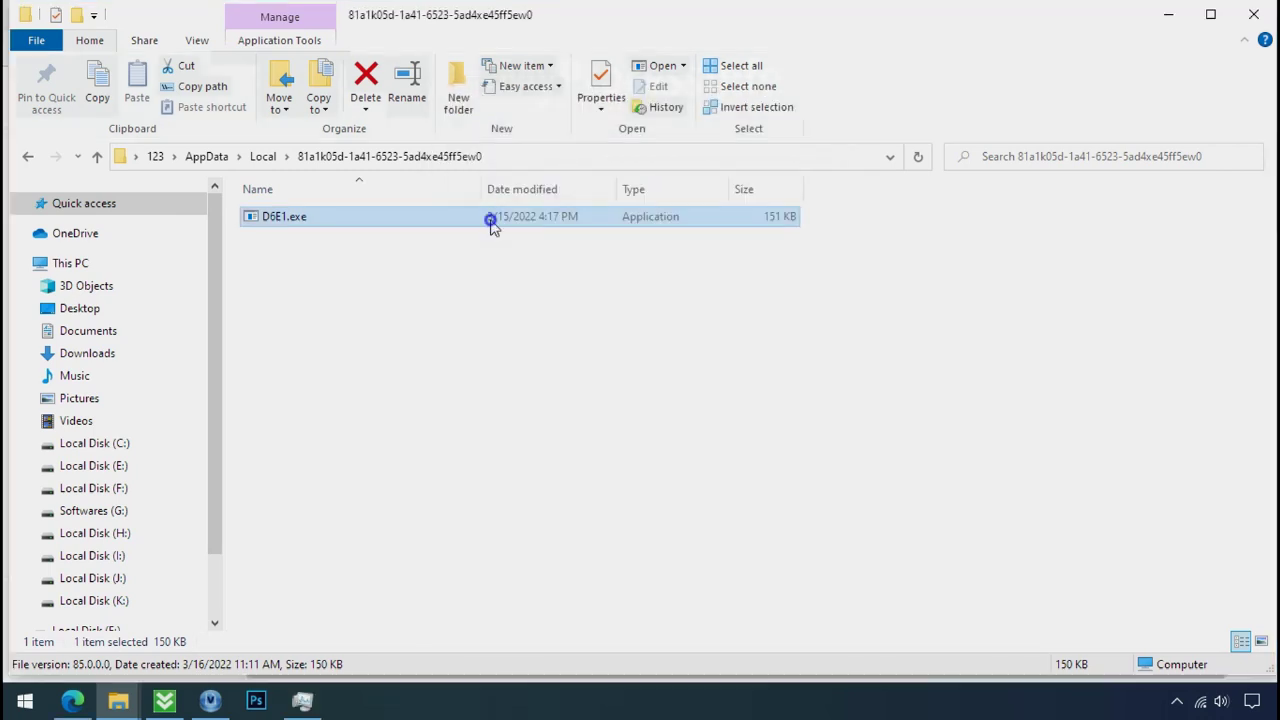
Step: In D6E1.exe's advanced security settings, convert inherited permissions to explicit, remove Deny Everyone, and apply
{"action": "right_click", "coordinate": [490, 224]}
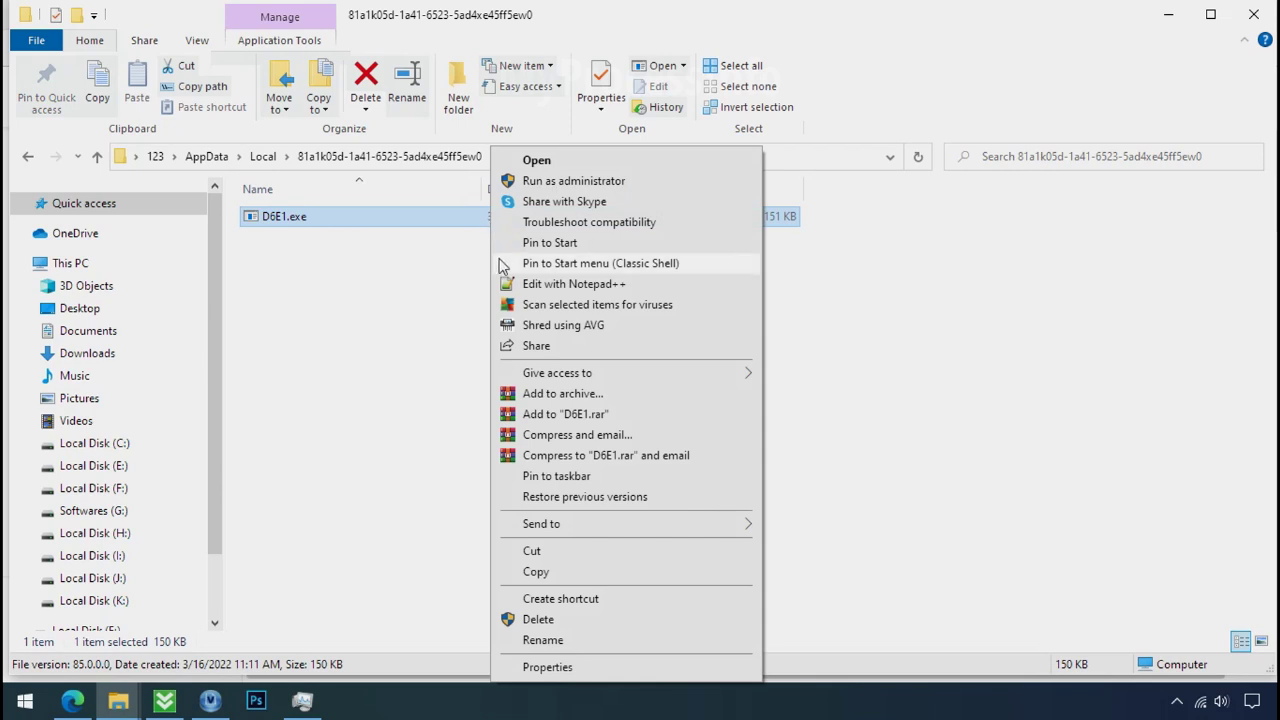
{"action": "left_click", "coordinate": [549, 667]}
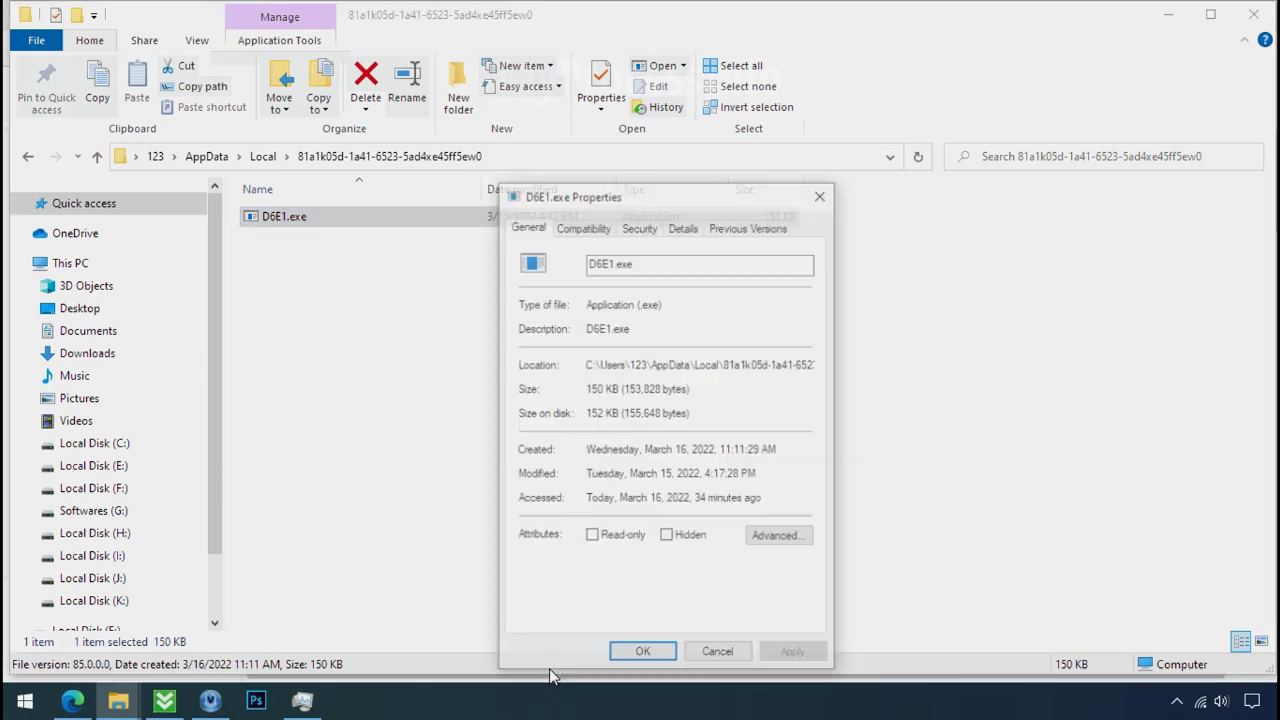
{"action": "left_click", "coordinate": [629, 236]}
{"action": "left_click", "coordinate": [765, 586]}
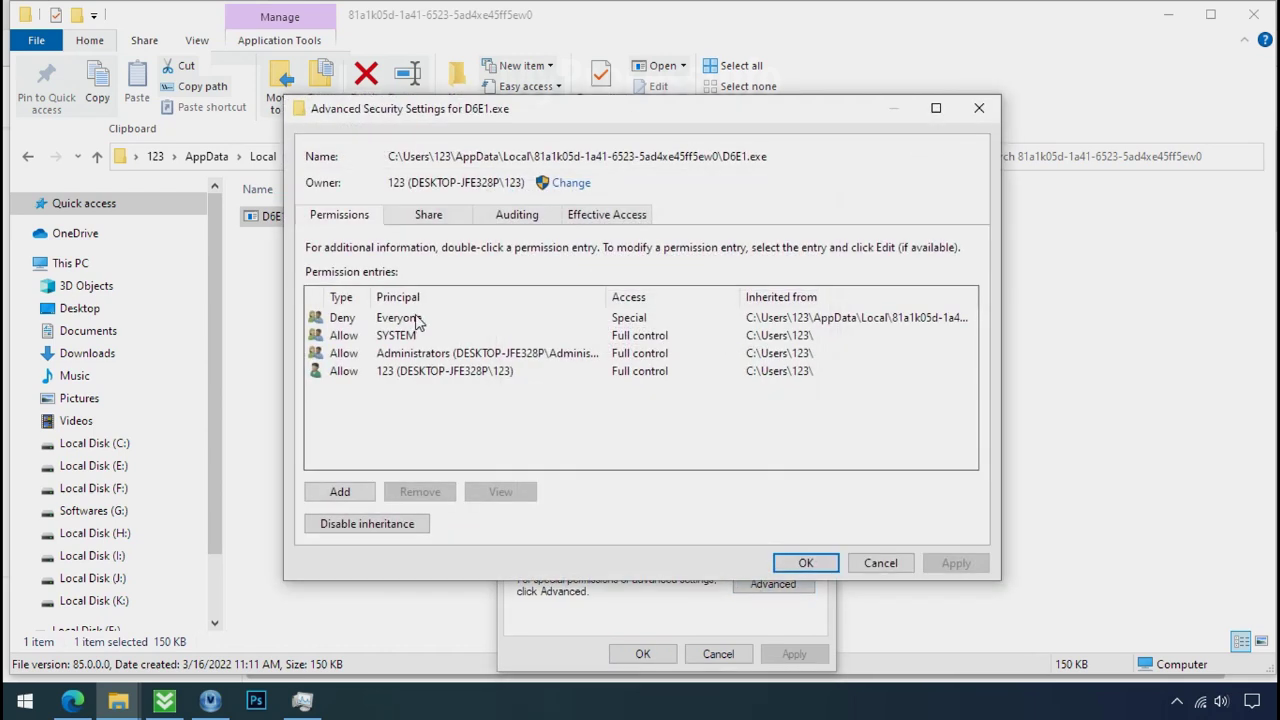
{"action": "left_click", "coordinate": [417, 320]}
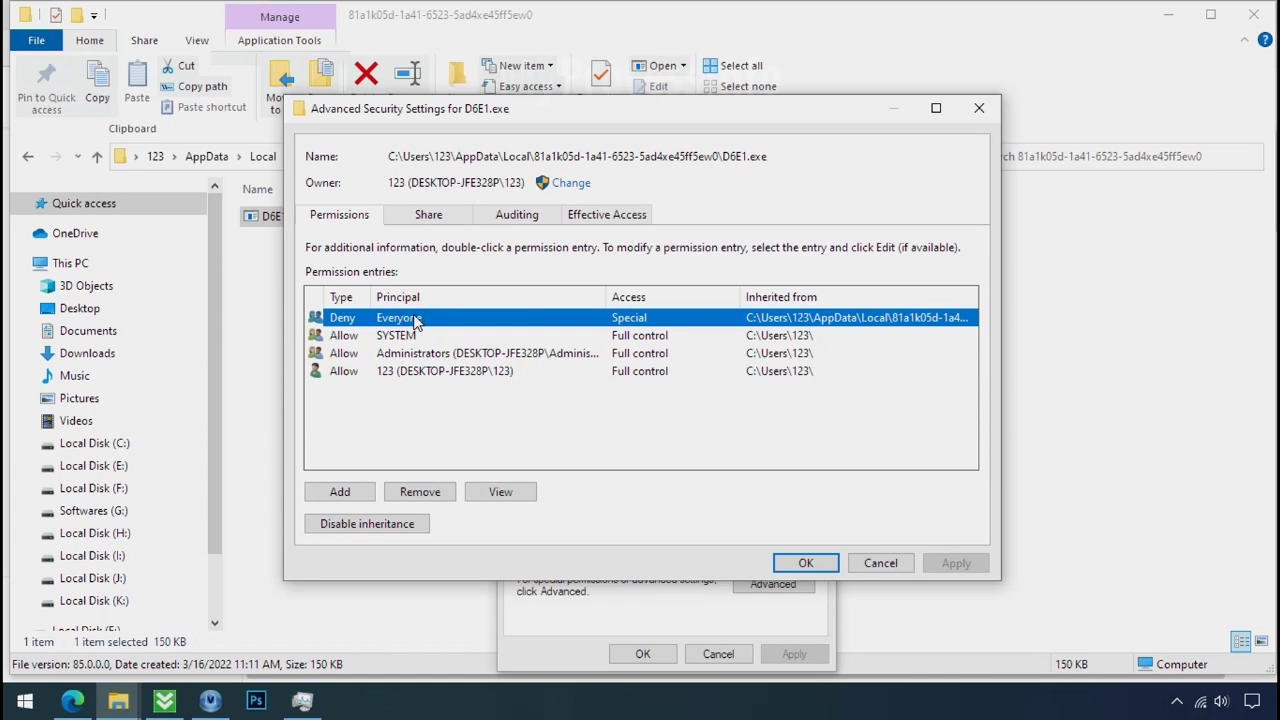
{"action": "left_click", "coordinate": [367, 524]}
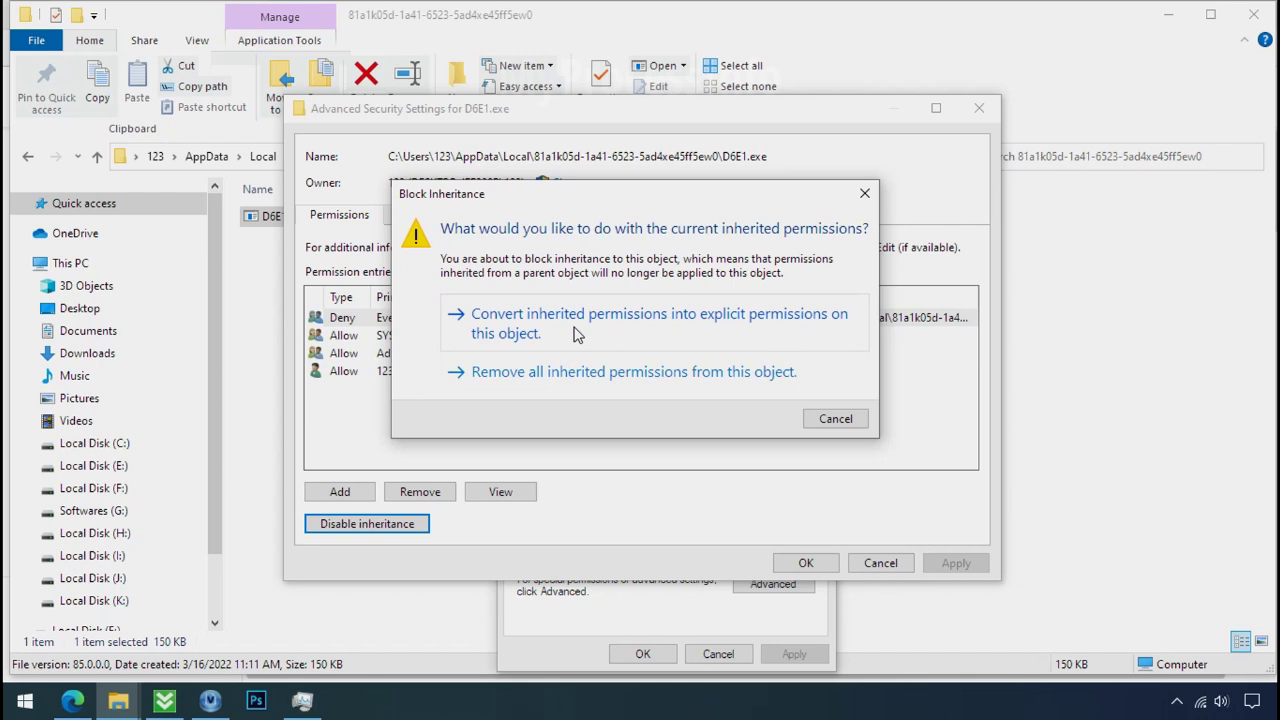
{"action": "left_click", "coordinate": [577, 334]}
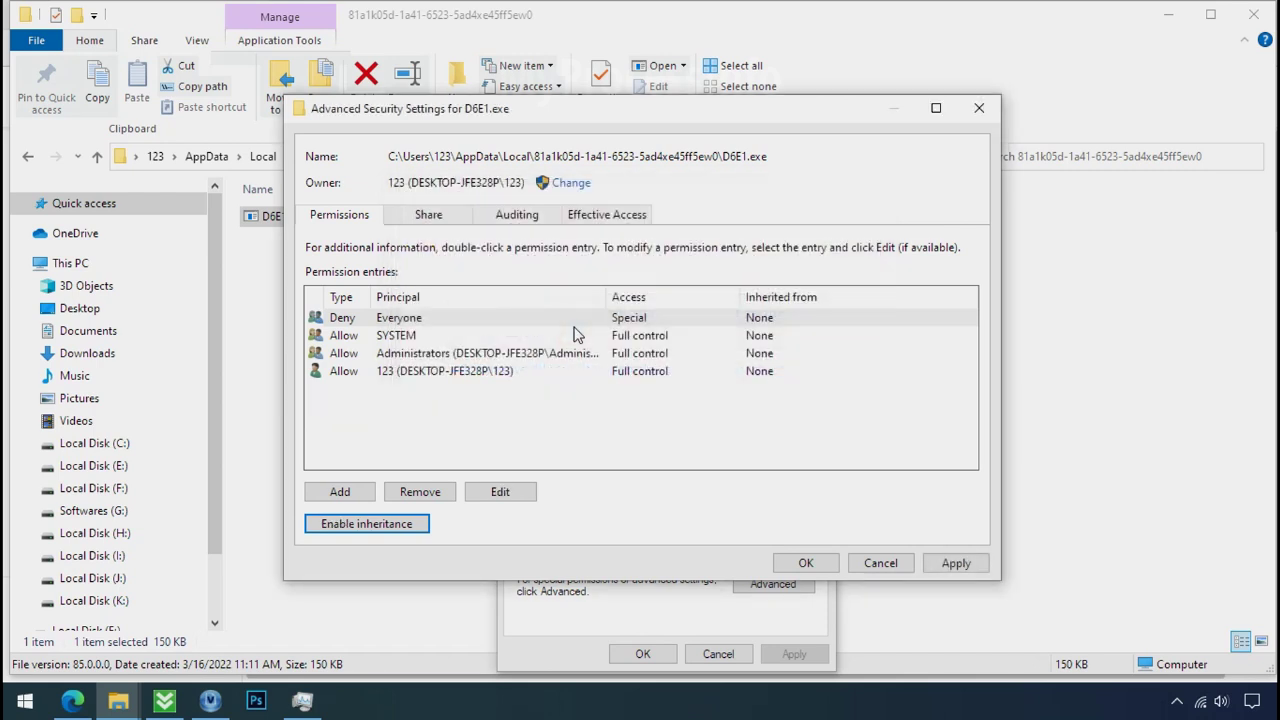
{"action": "left_click", "coordinate": [557, 318]}
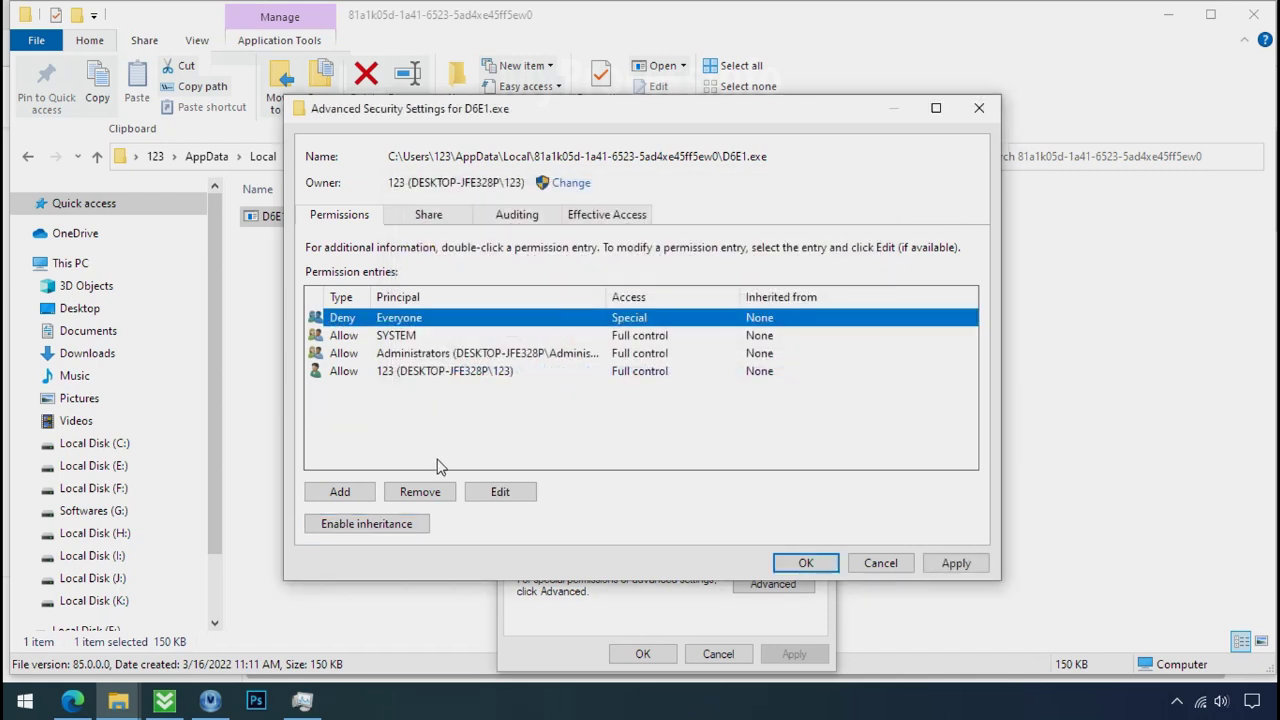
{"action": "left_click", "coordinate": [421, 492]}
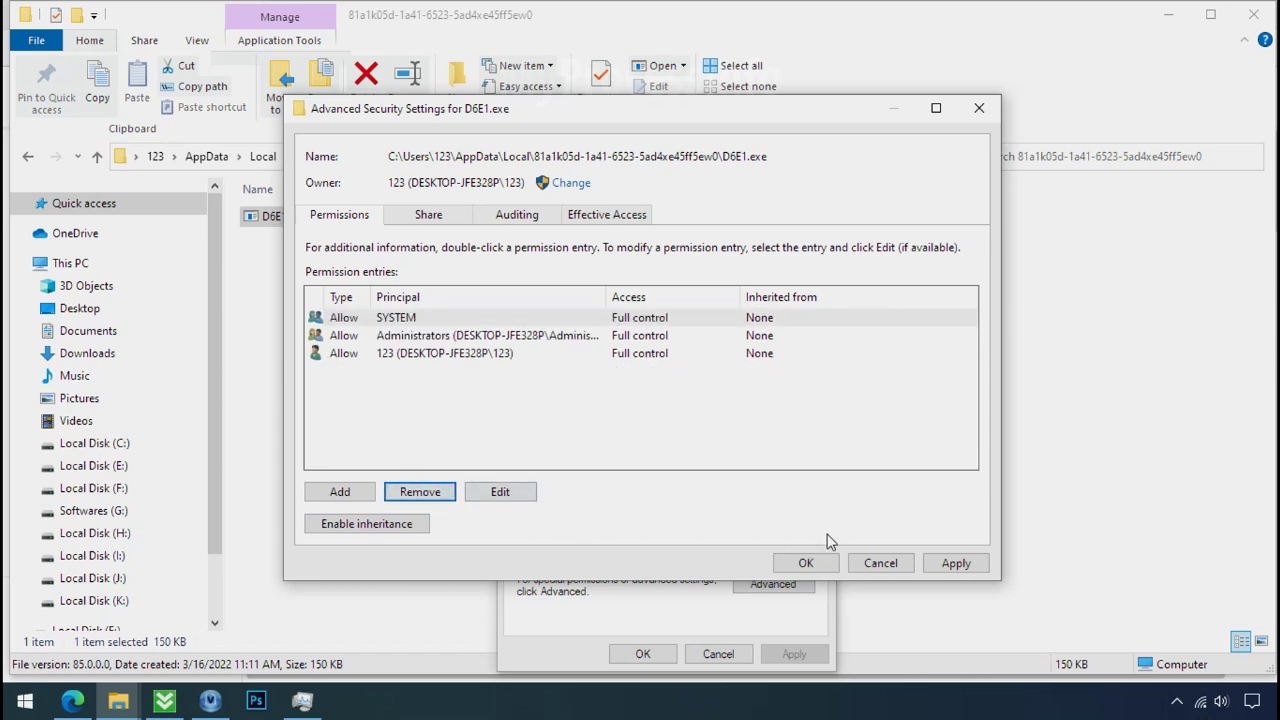
{"action": "left_click", "coordinate": [953, 563]}
{"action": "left_click", "coordinate": [815, 563]}
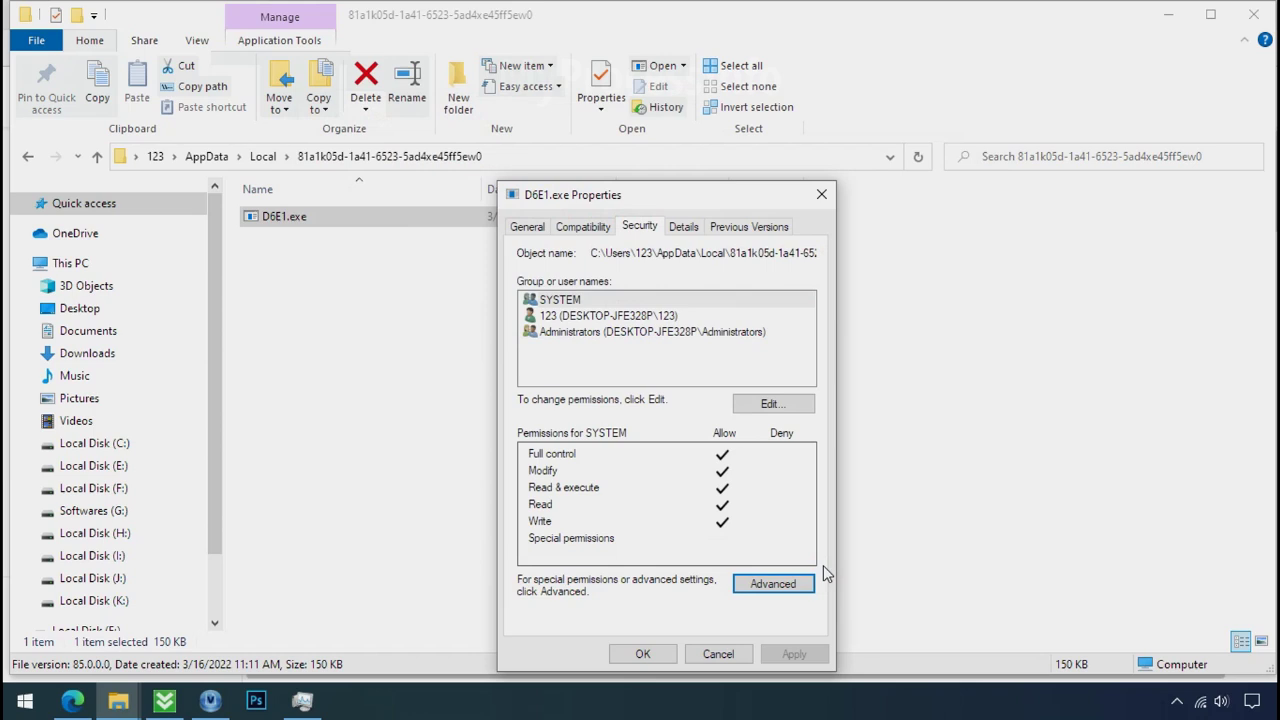
{"action": "left_click", "coordinate": [655, 655]}
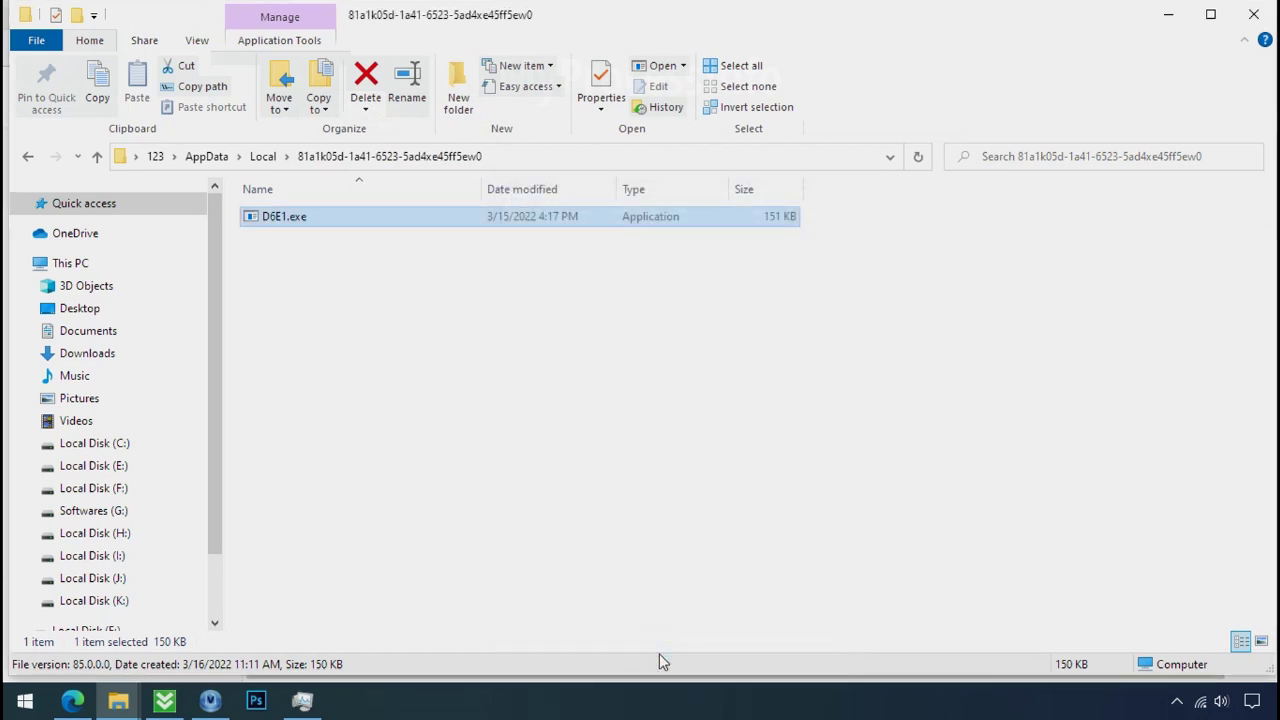
Step: Delete D6E1.exe using its right-click Delete command
{"action": "right_click", "coordinate": [306, 224]}
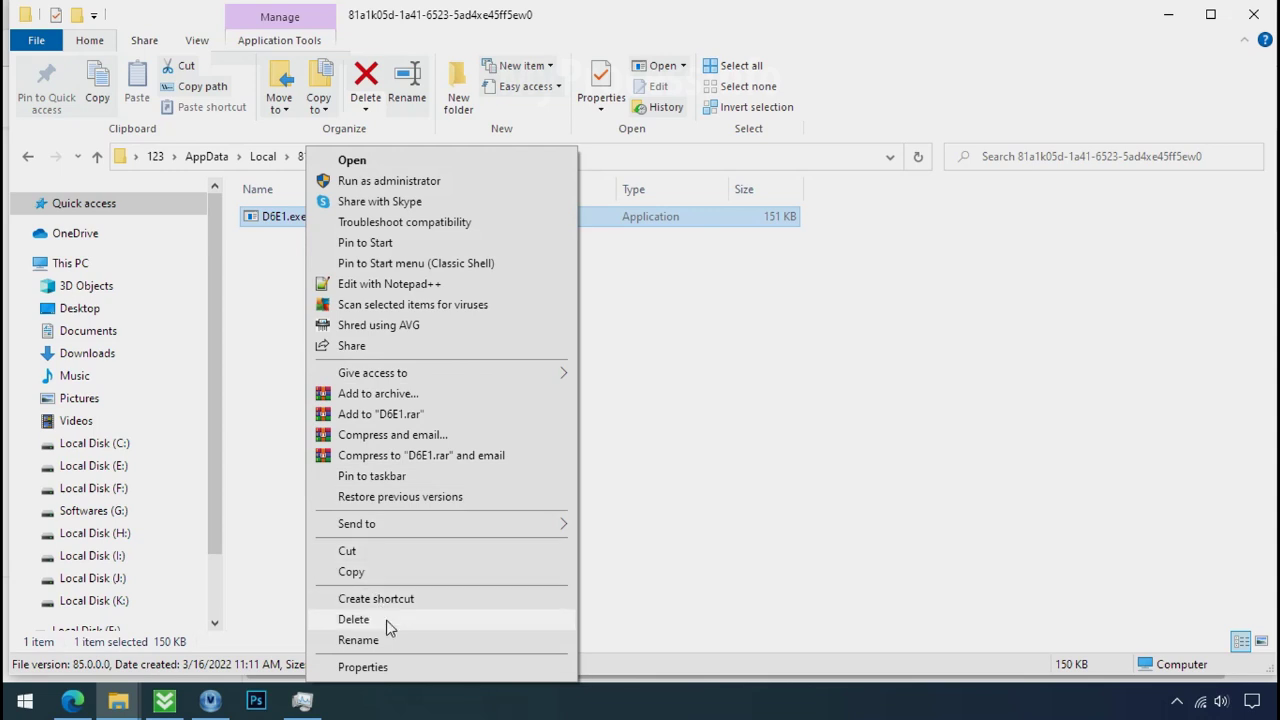
{"action": "left_click", "coordinate": [354, 619]}
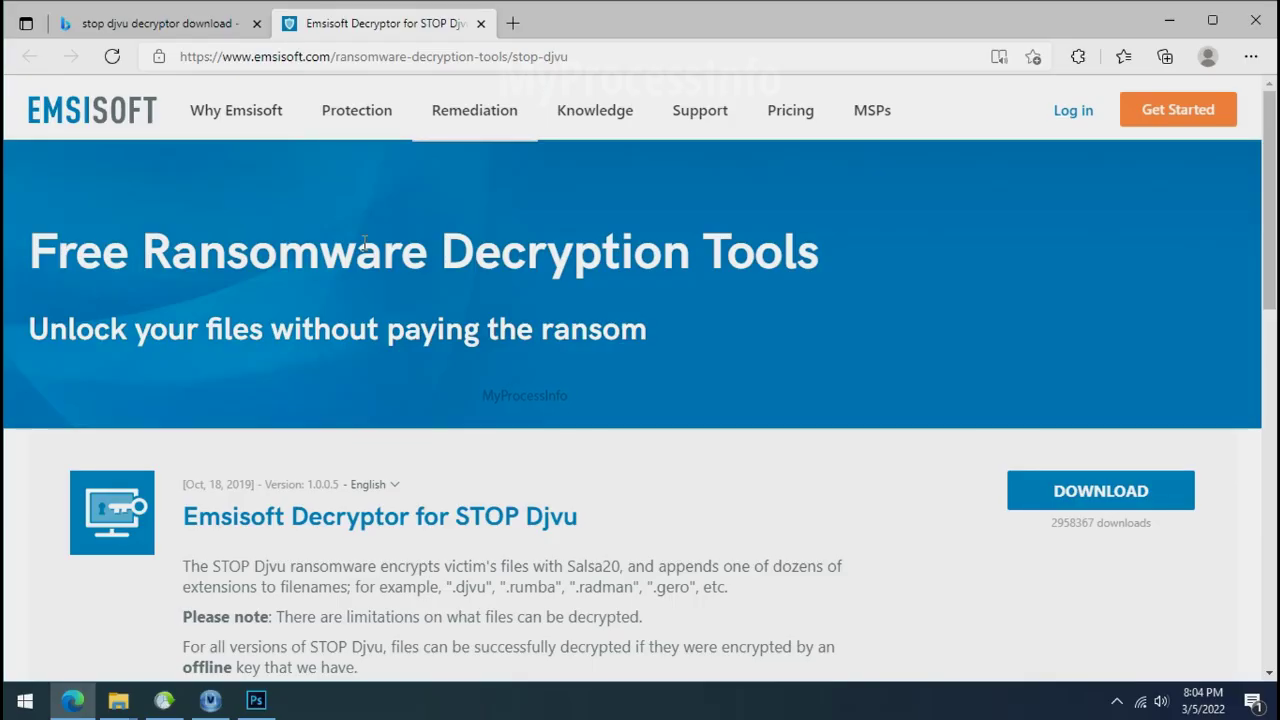
Step: Download the Emsisoft Decryptor for STOP Djvu from the page and close Edge
{"action": "scroll", "coordinate": [830, 492], "scroll_direction": "down", "scroll_amount": 1}
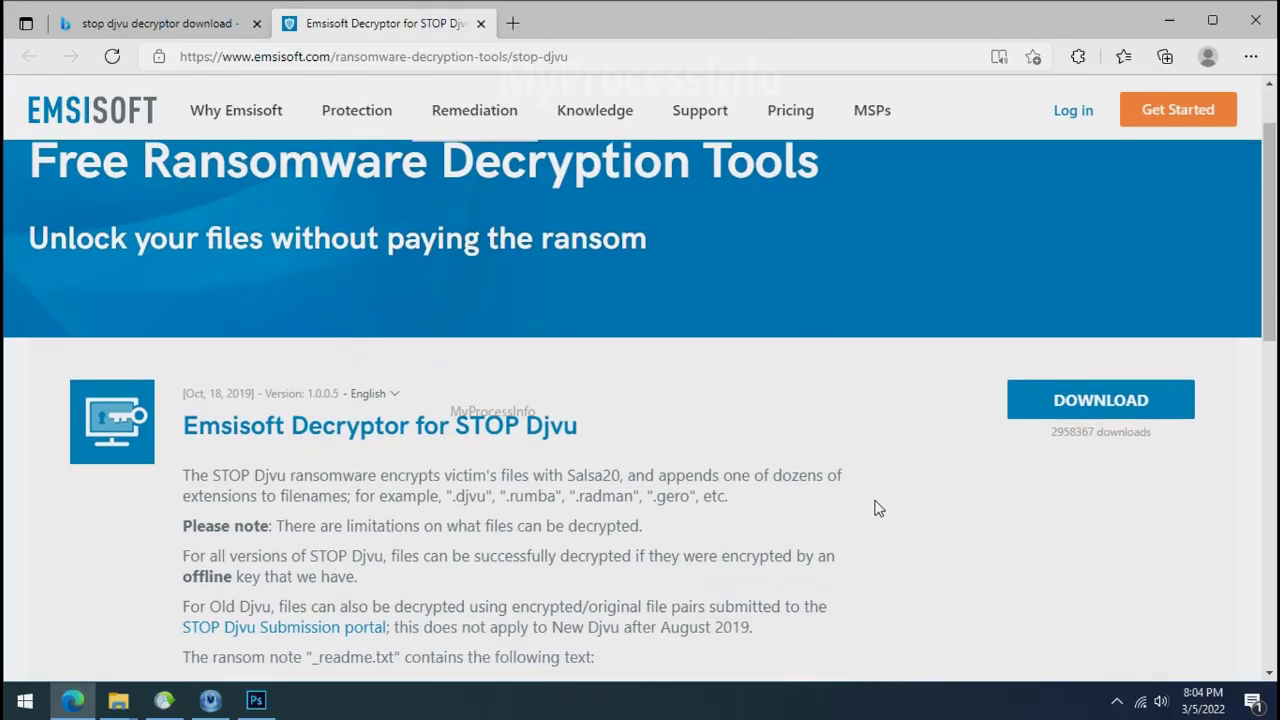
{"action": "left_click", "coordinate": [1095, 402]}
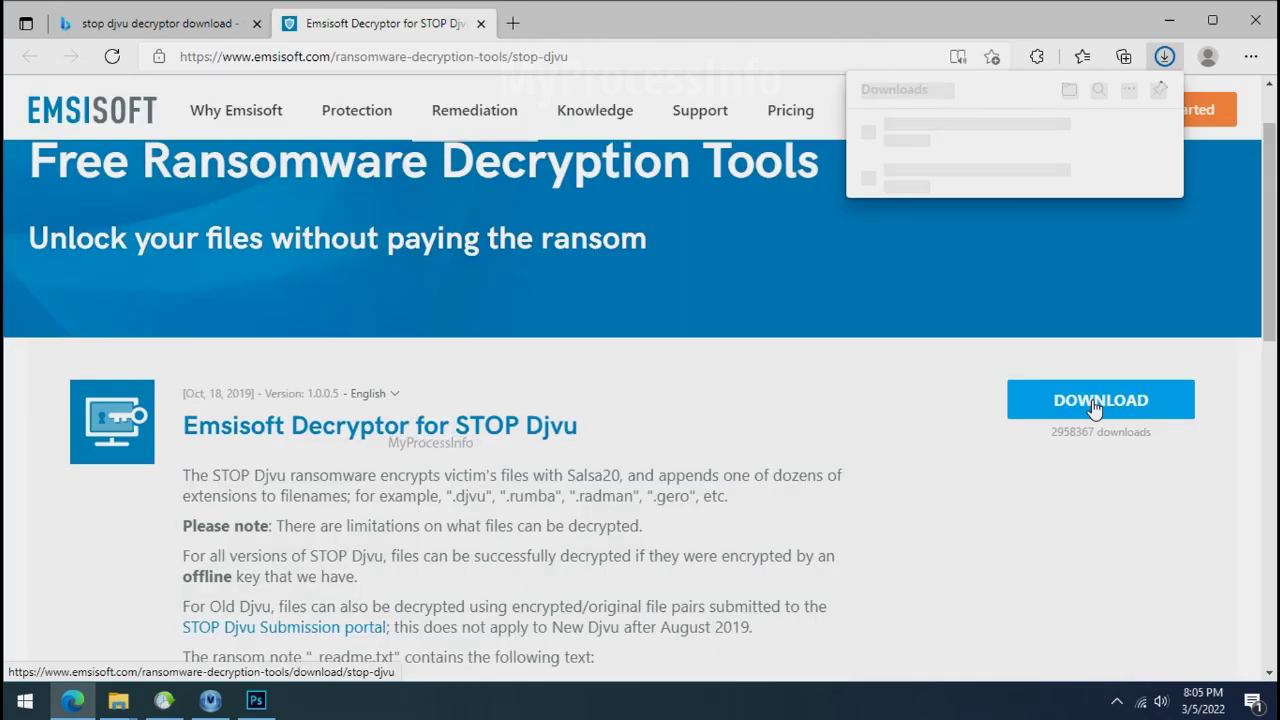
{"action": "left_click", "coordinate": [1250, 28]}
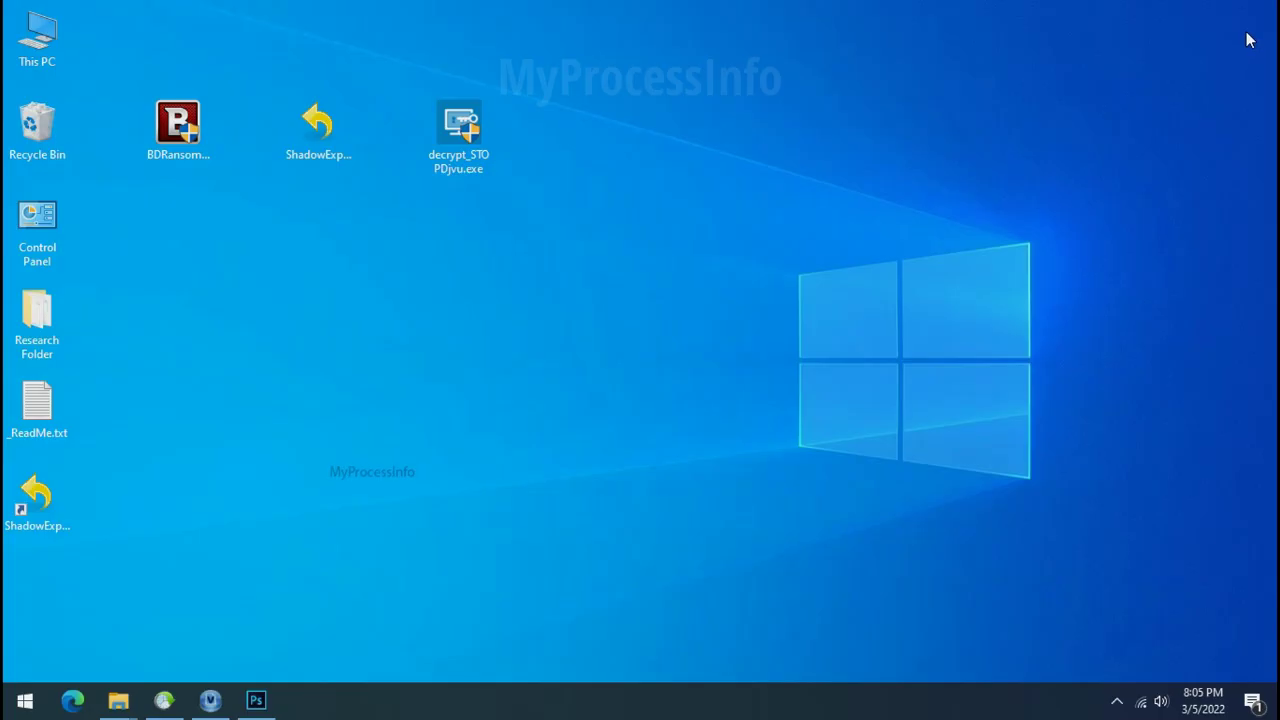
{"action": "double_click", "coordinate": [470, 138]}
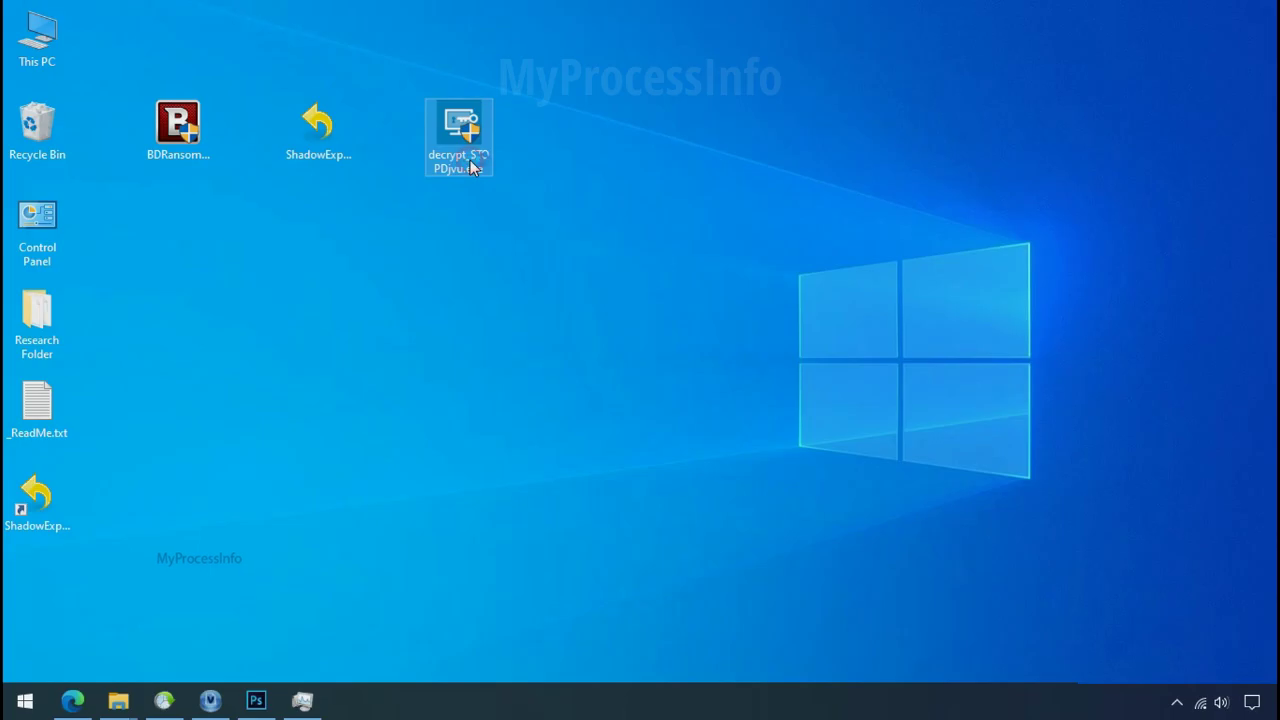
Step: Launch decrypt_STOPDjvu, accept the terms, target only Desktop\Research Folder, and start decryption
{"action": "double_click", "coordinate": [470, 160]}
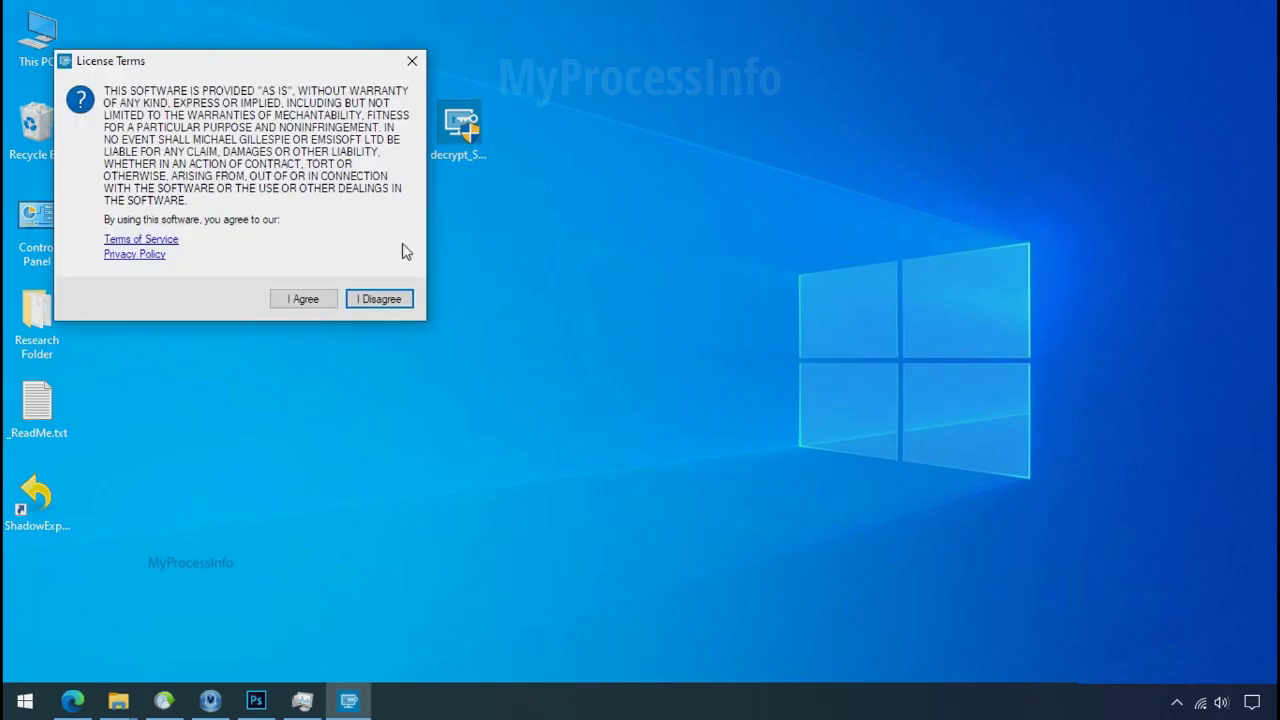
{"action": "left_click", "coordinate": [304, 301]}
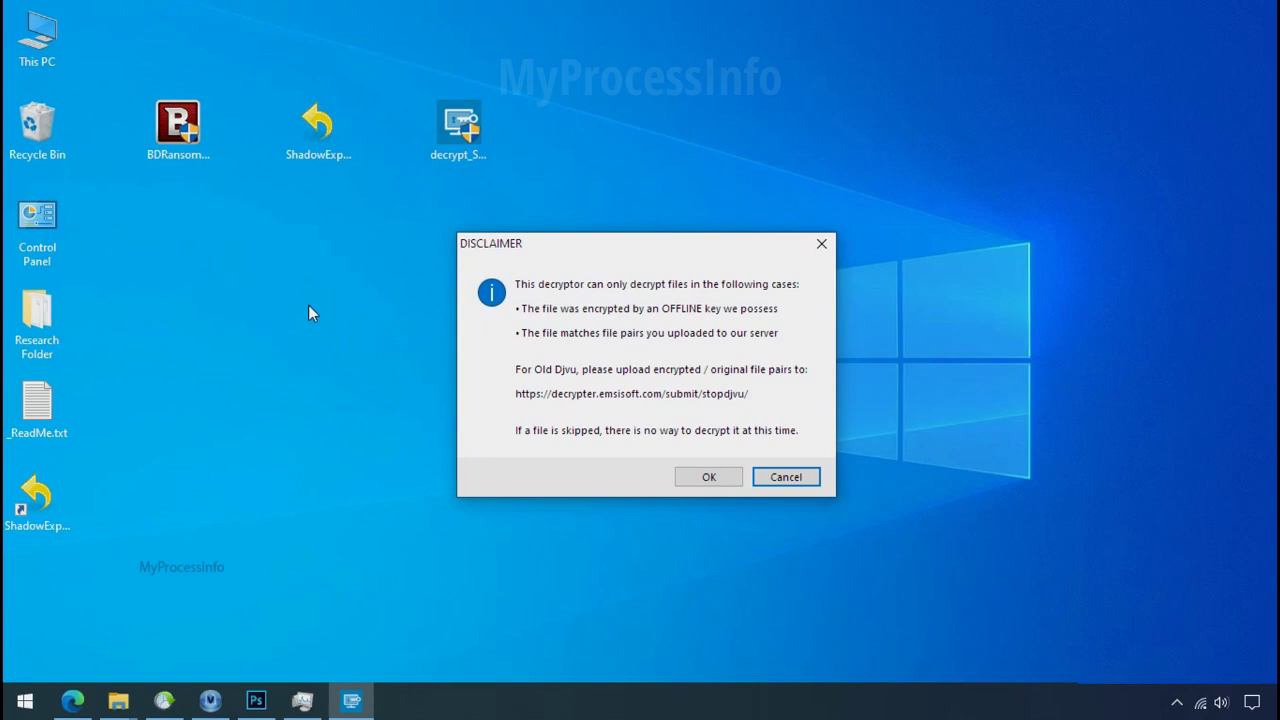
{"action": "left_click", "coordinate": [707, 478]}
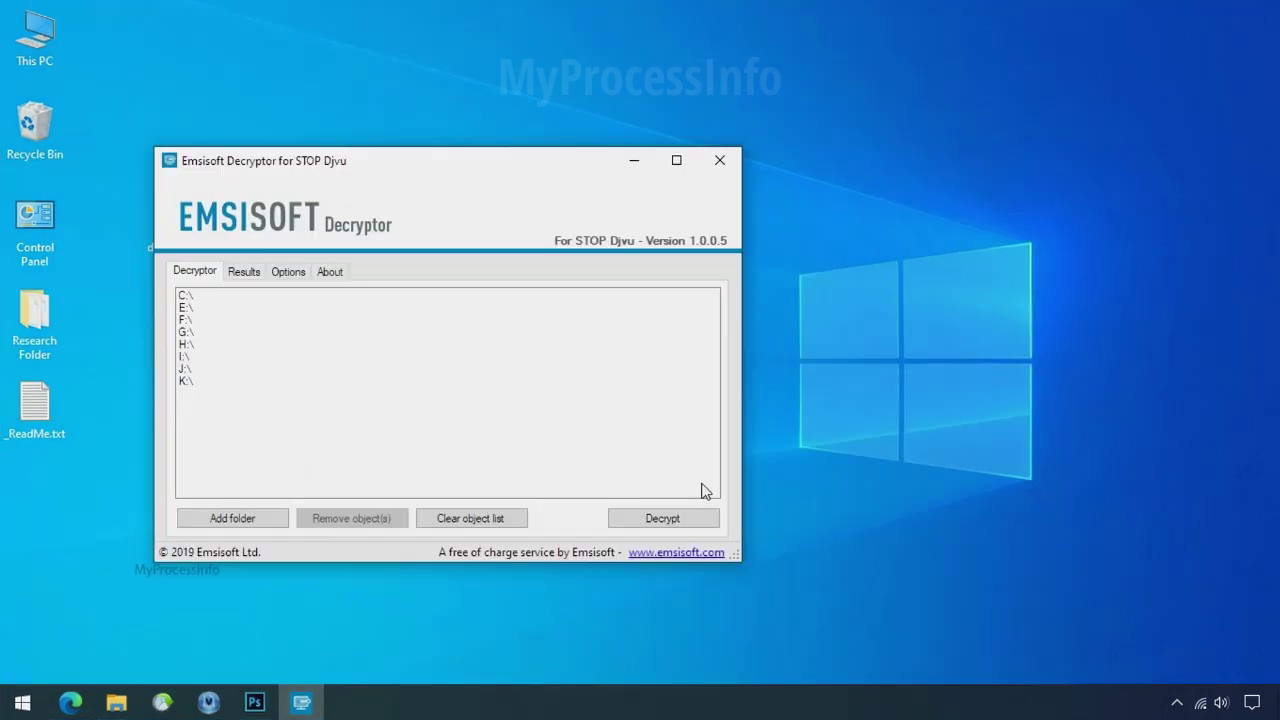
{"action": "left_click", "coordinate": [479, 525]}
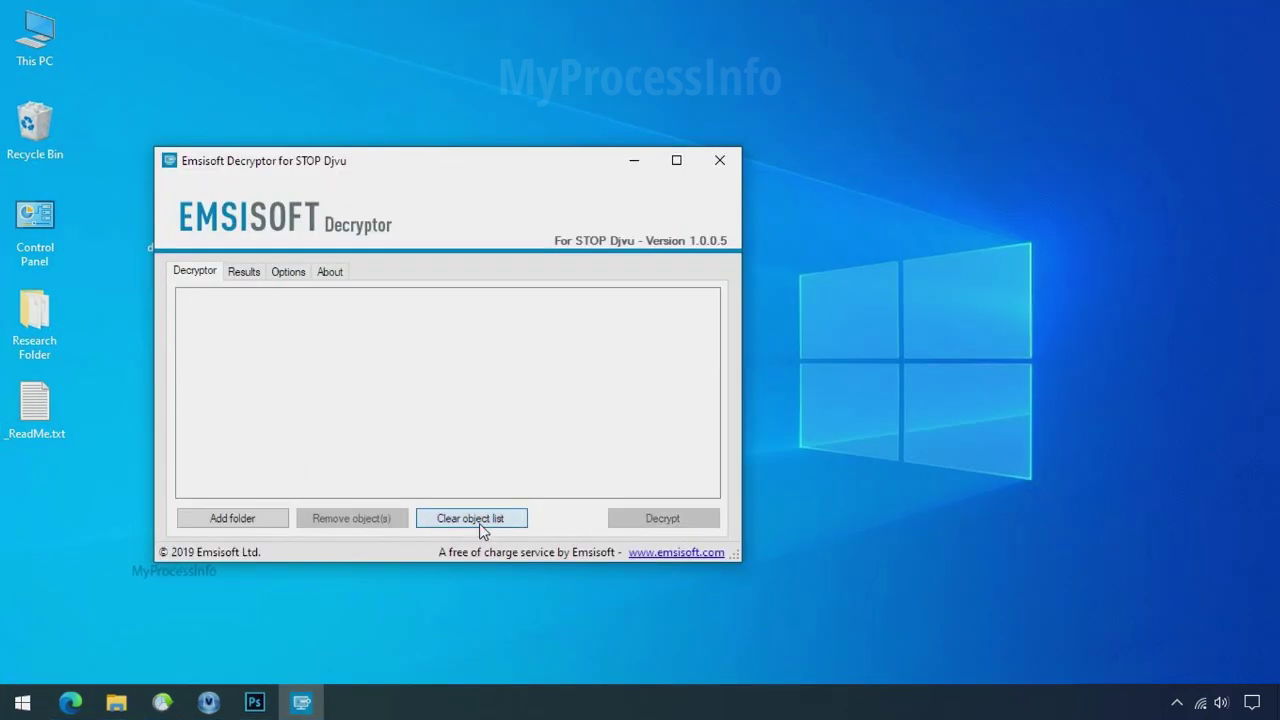
{"action": "left_click", "coordinate": [233, 520]}
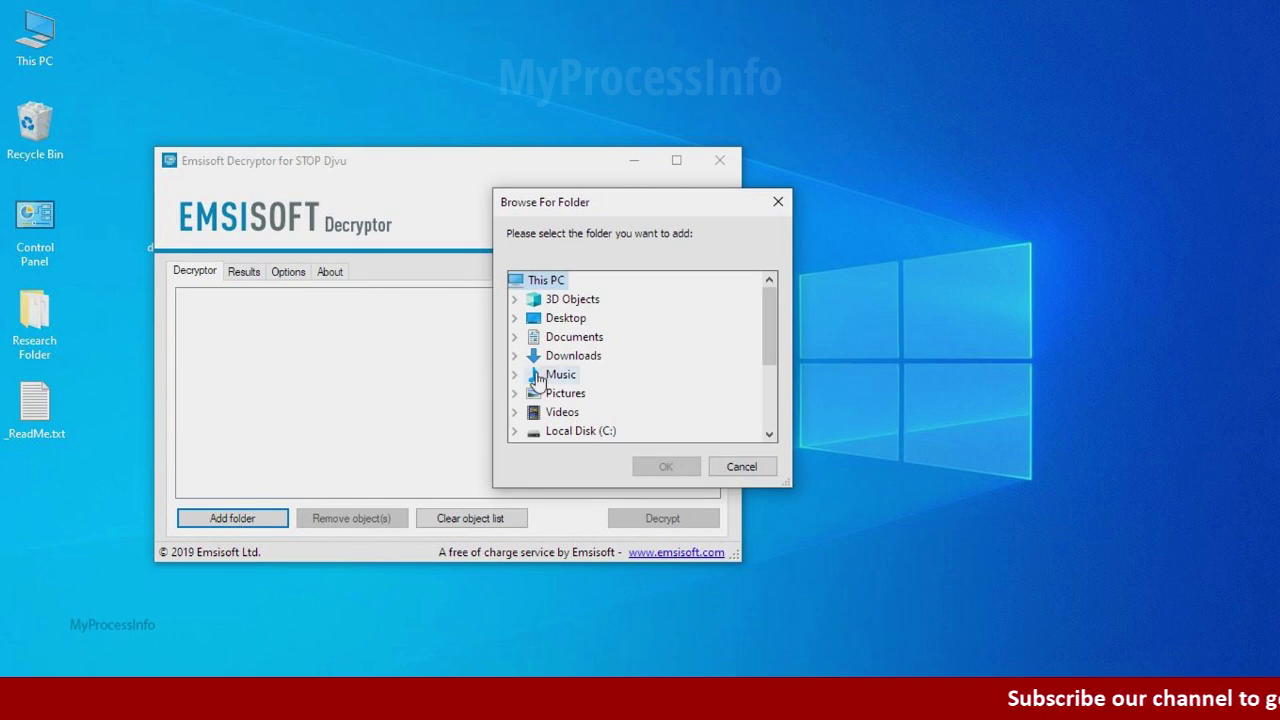
{"action": "left_click", "coordinate": [578, 322]}
{"action": "left_click", "coordinate": [602, 337]}
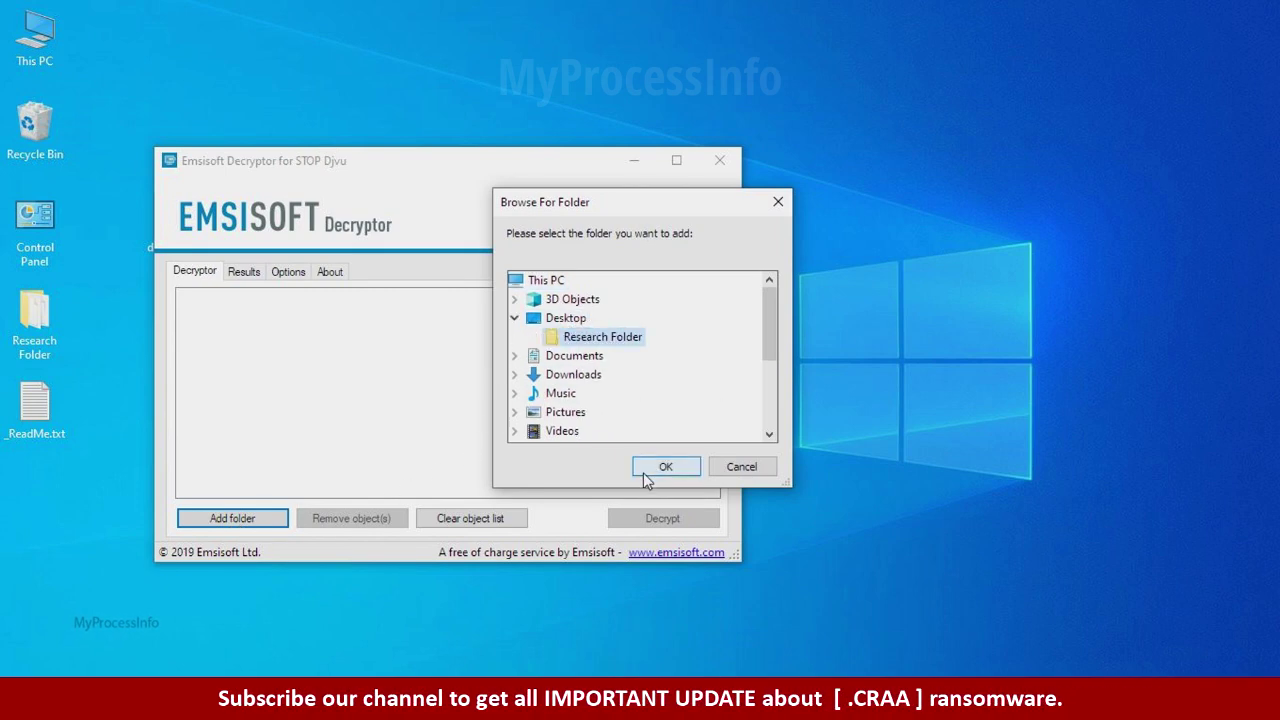
{"action": "left_click", "coordinate": [665, 467]}
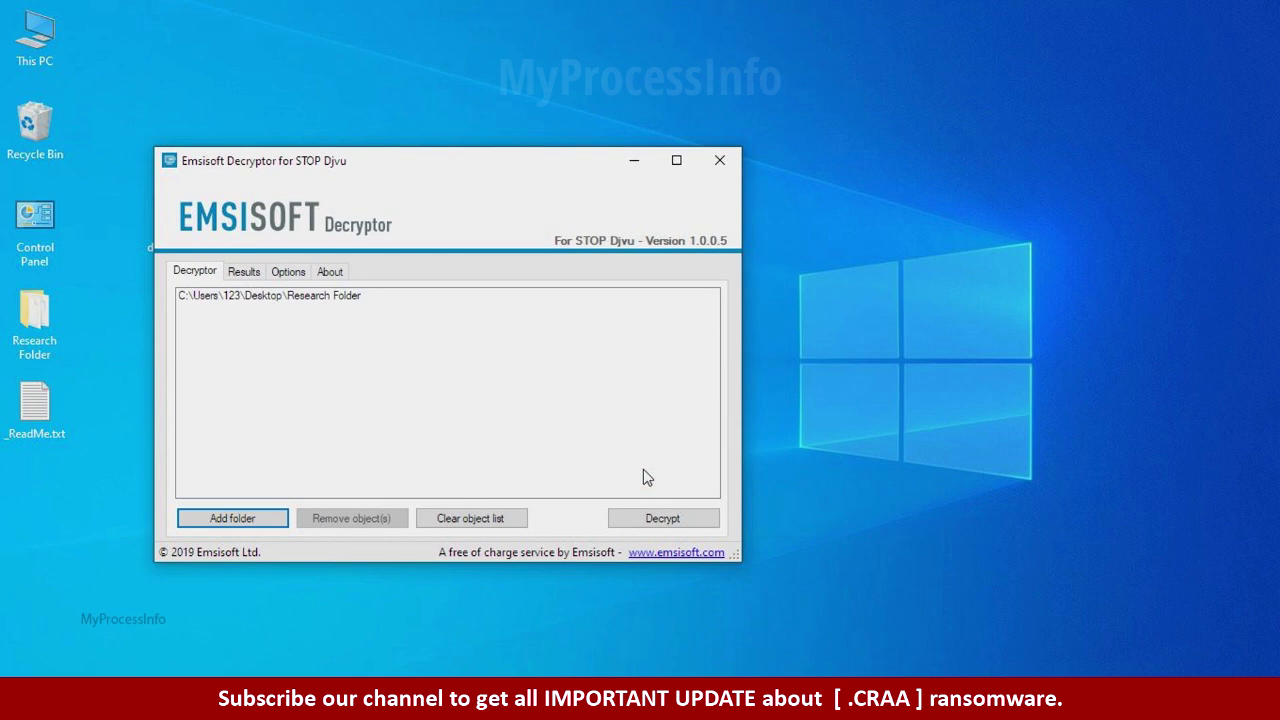
{"action": "left_click", "coordinate": [664, 525]}
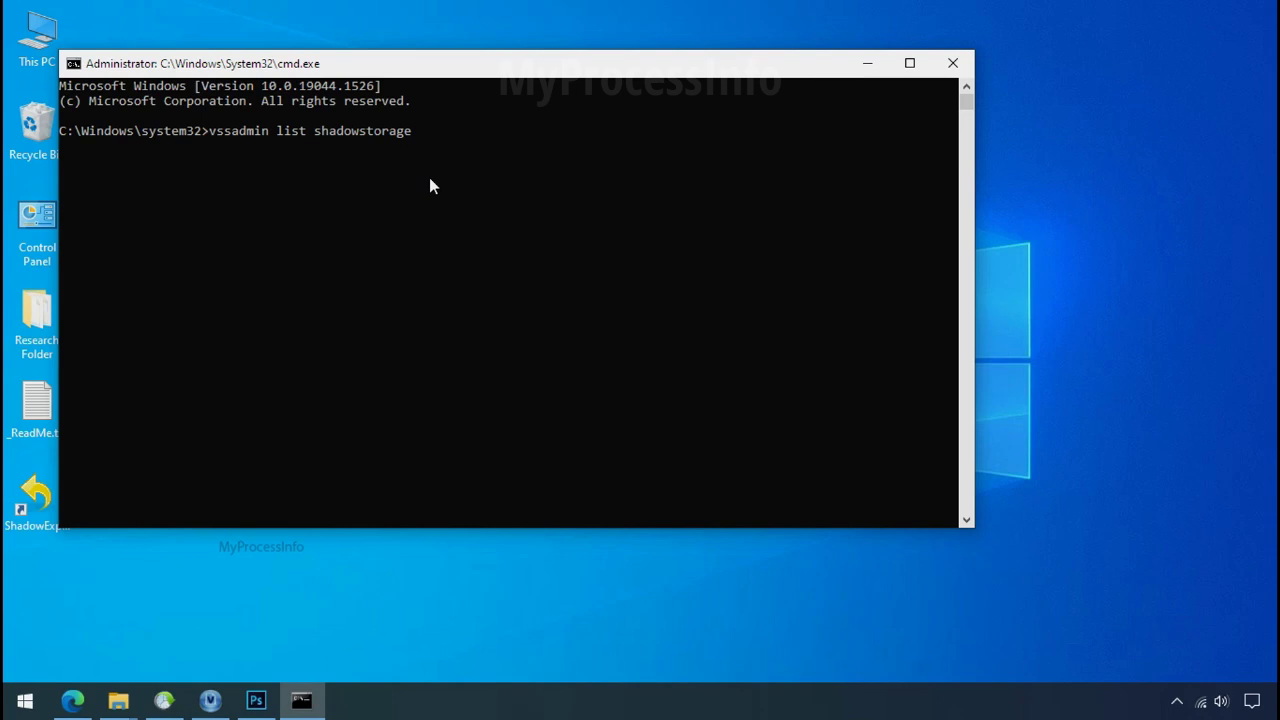
Step: Run vssadmin list shadowstorage in the administrator Command Prompt
{"action": "key", "text": "Return"}
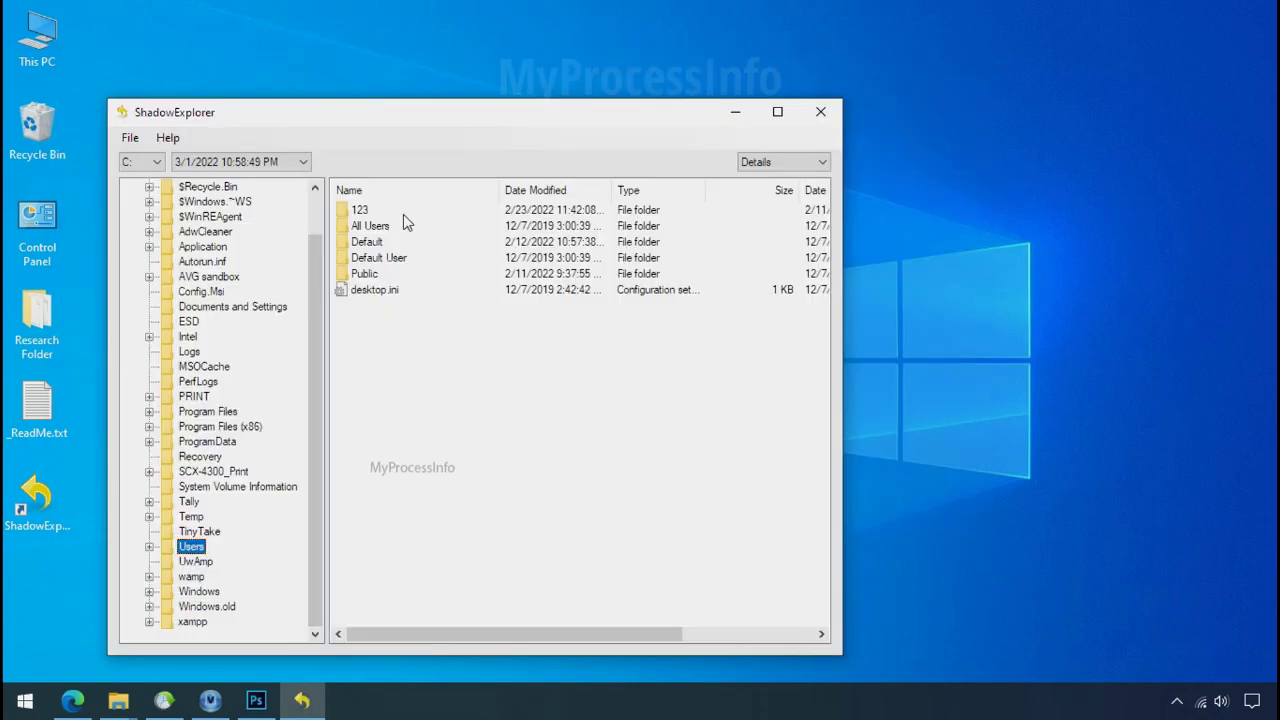
Step: Export Research Folder from the shadow copy's Users\123\Desktop to a chosen destination folder
{"action": "double_click", "coordinate": [362, 210]}
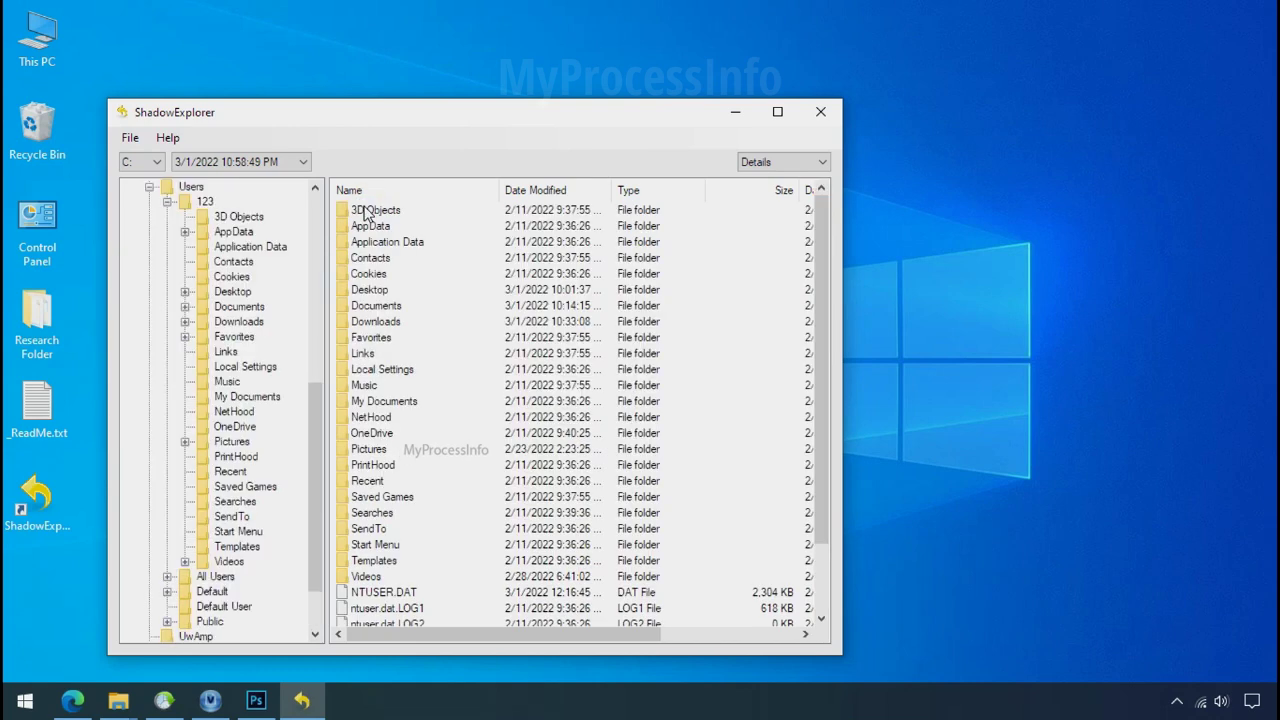
{"action": "double_click", "coordinate": [370, 289]}
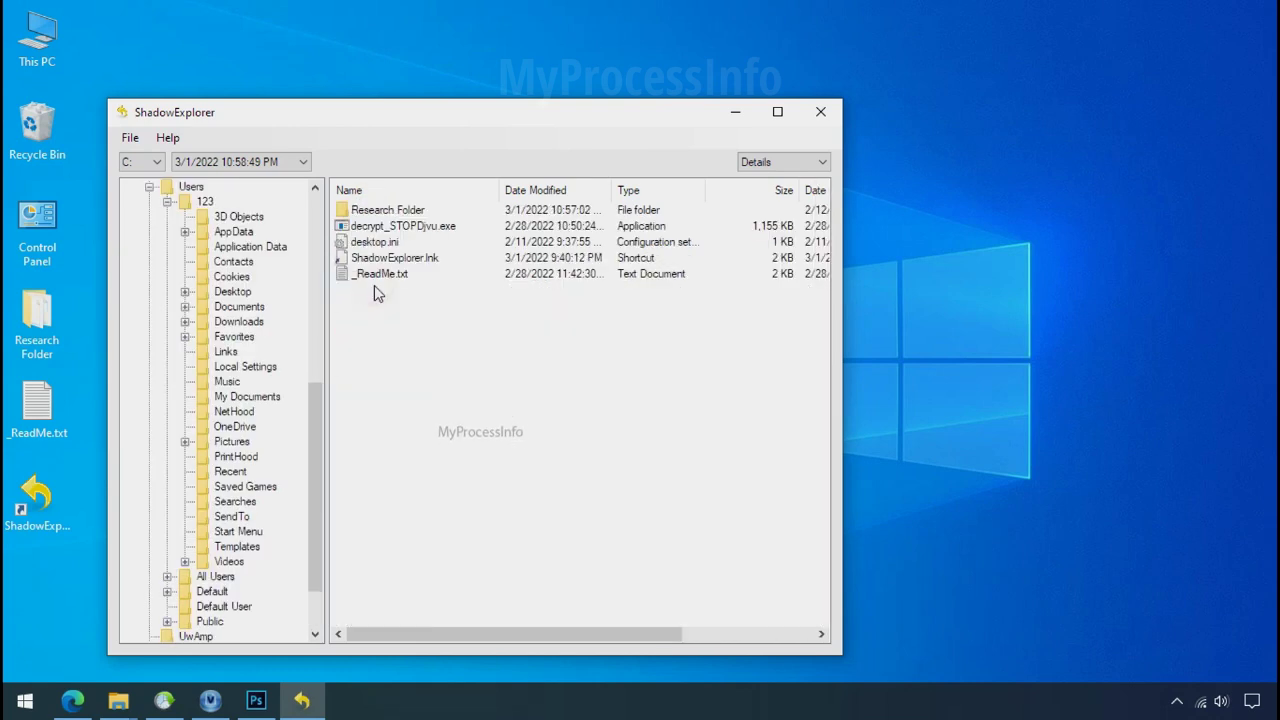
{"action": "left_click", "coordinate": [390, 210]}
{"action": "right_click", "coordinate": [403, 212]}
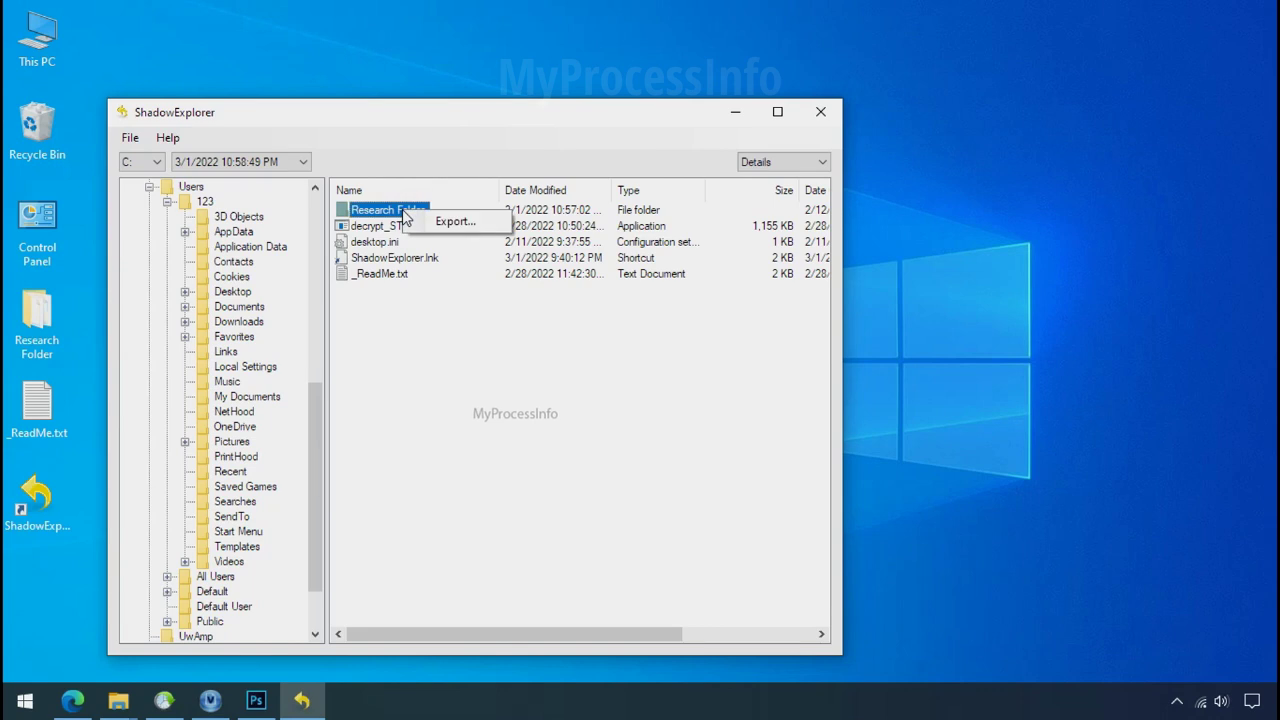
{"action": "left_click", "coordinate": [420, 225]}
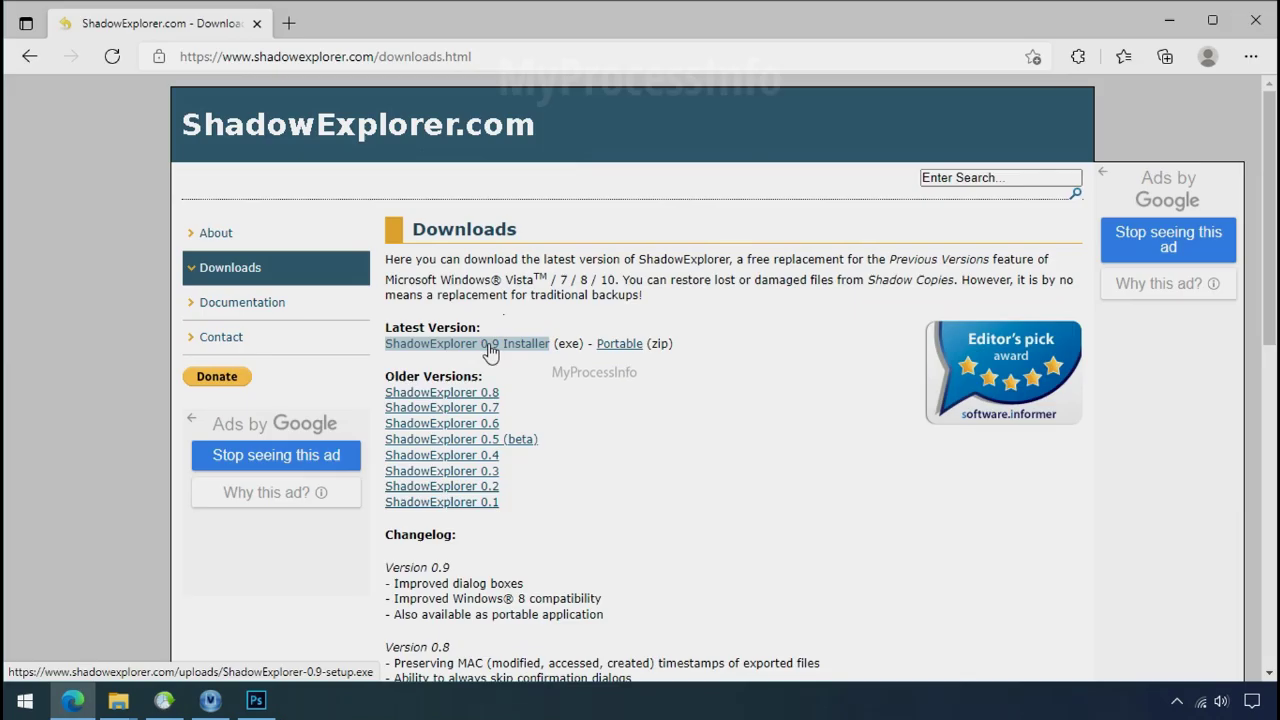
{"action": "left_click", "coordinate": [489, 345]}
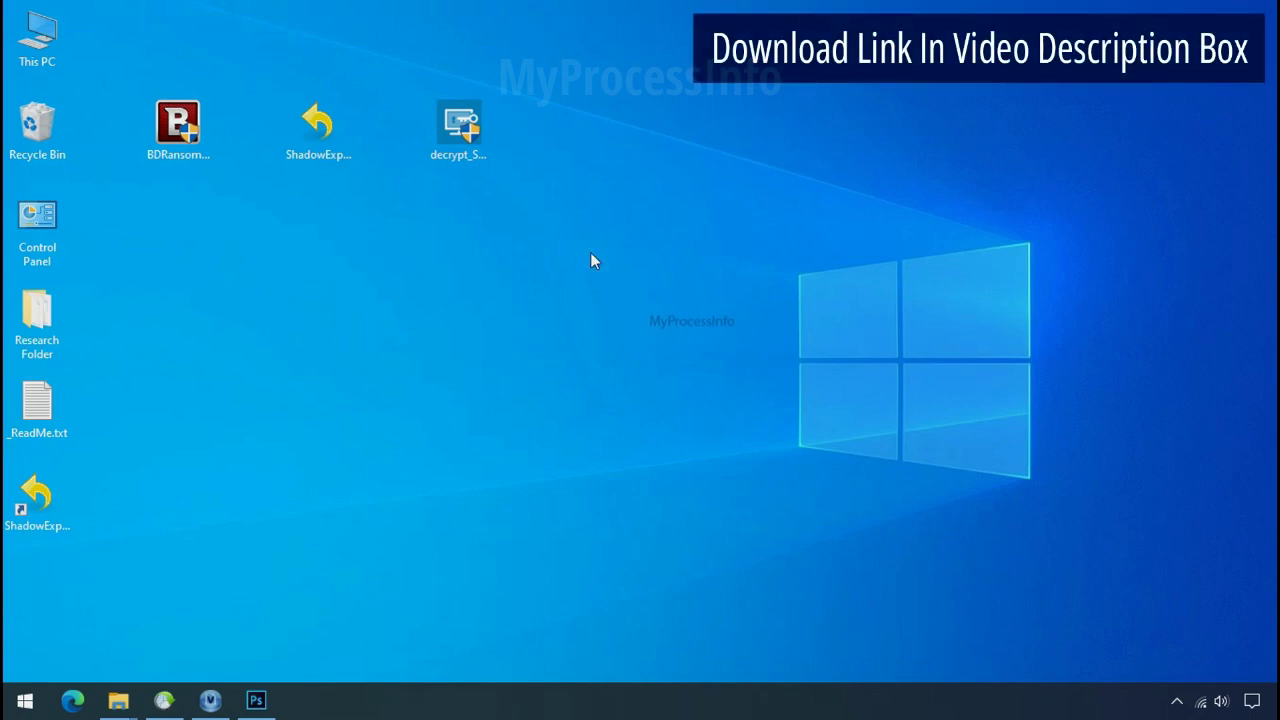
Step: Open ShadowExplorer on drive C:'s 3/1/2022 10:58:49 PM snapshot and browse to Users\profile\Desktop
{"action": "double_click", "coordinate": [62, 511]}
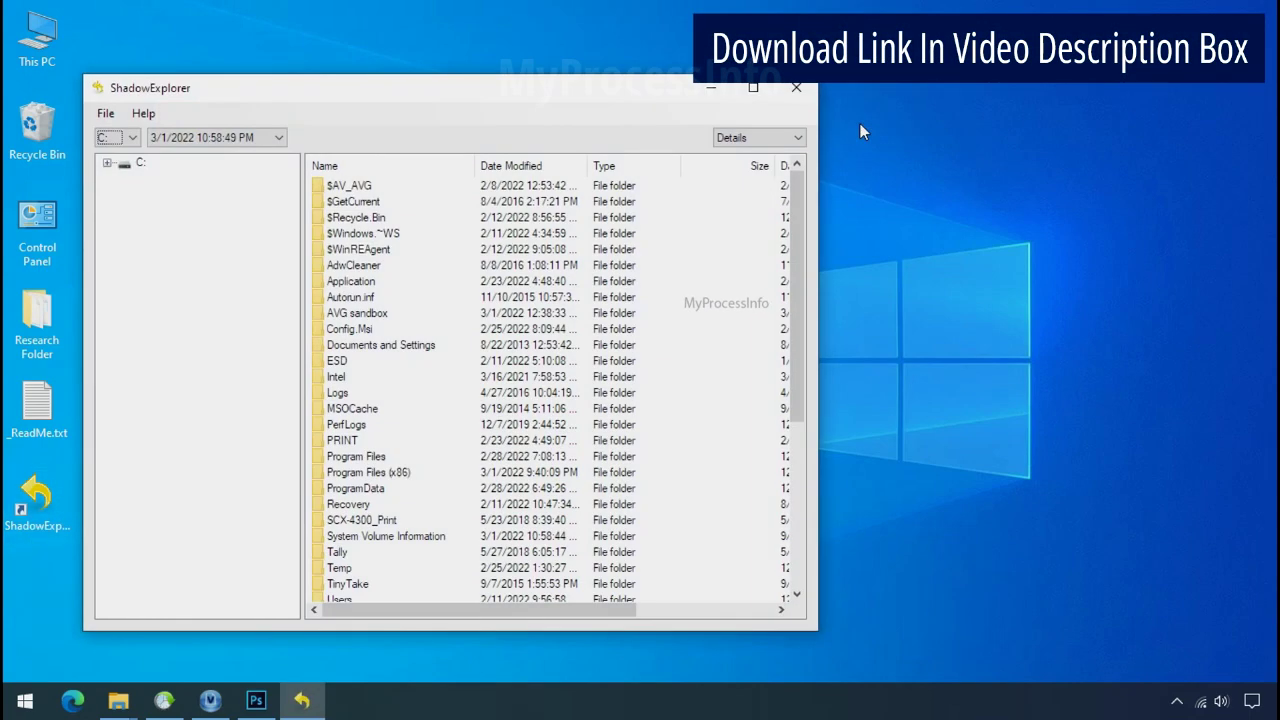
{"action": "left_click", "coordinate": [130, 138]}
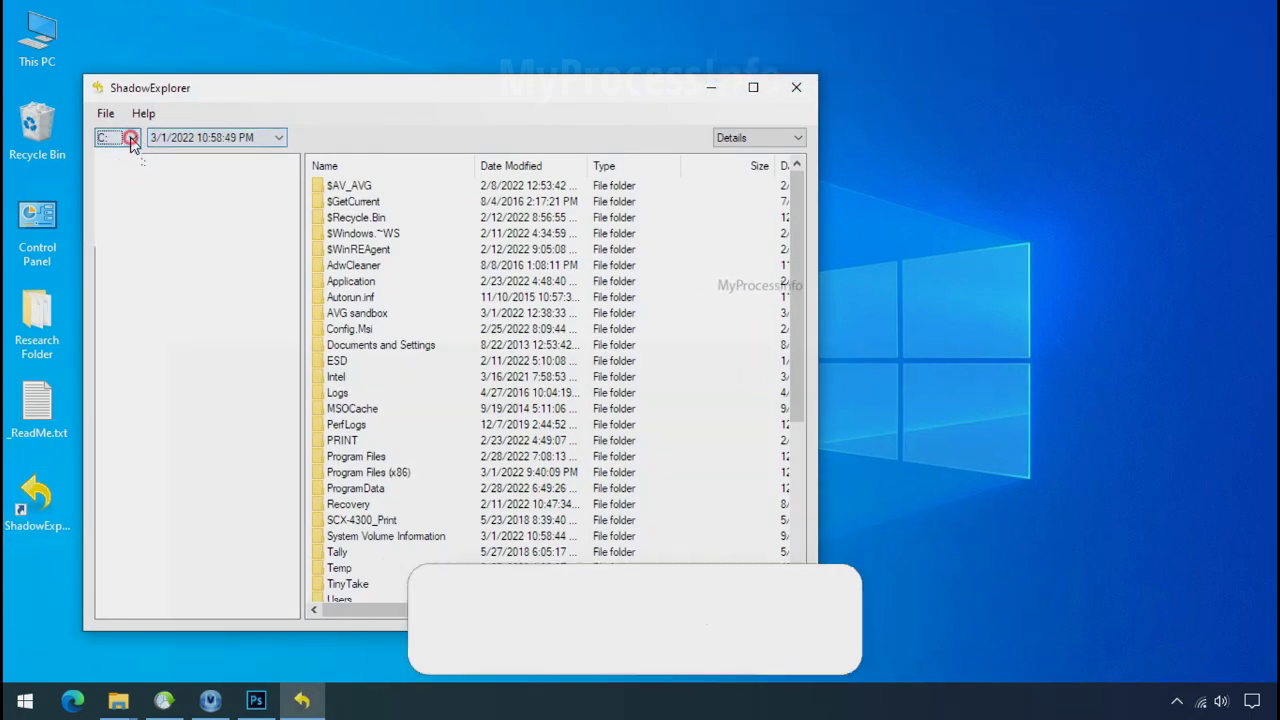
{"action": "left_click", "coordinate": [122, 155]}
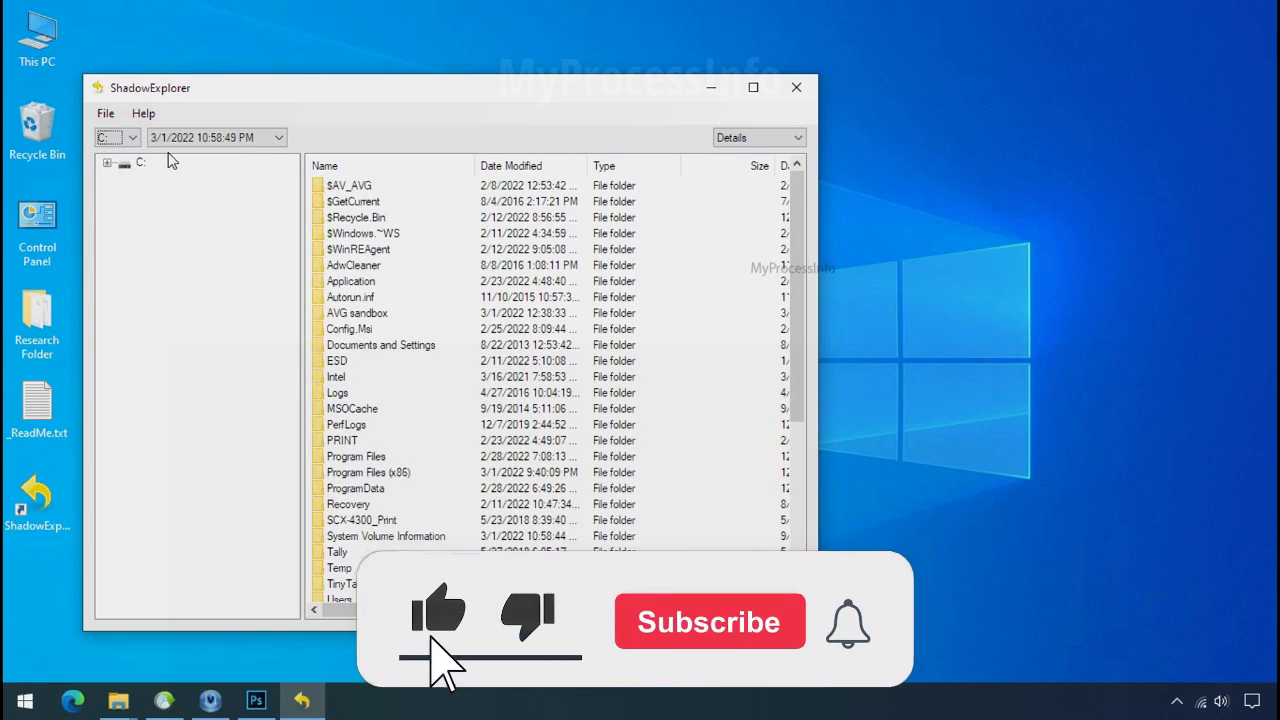
{"action": "left_click", "coordinate": [238, 145]}
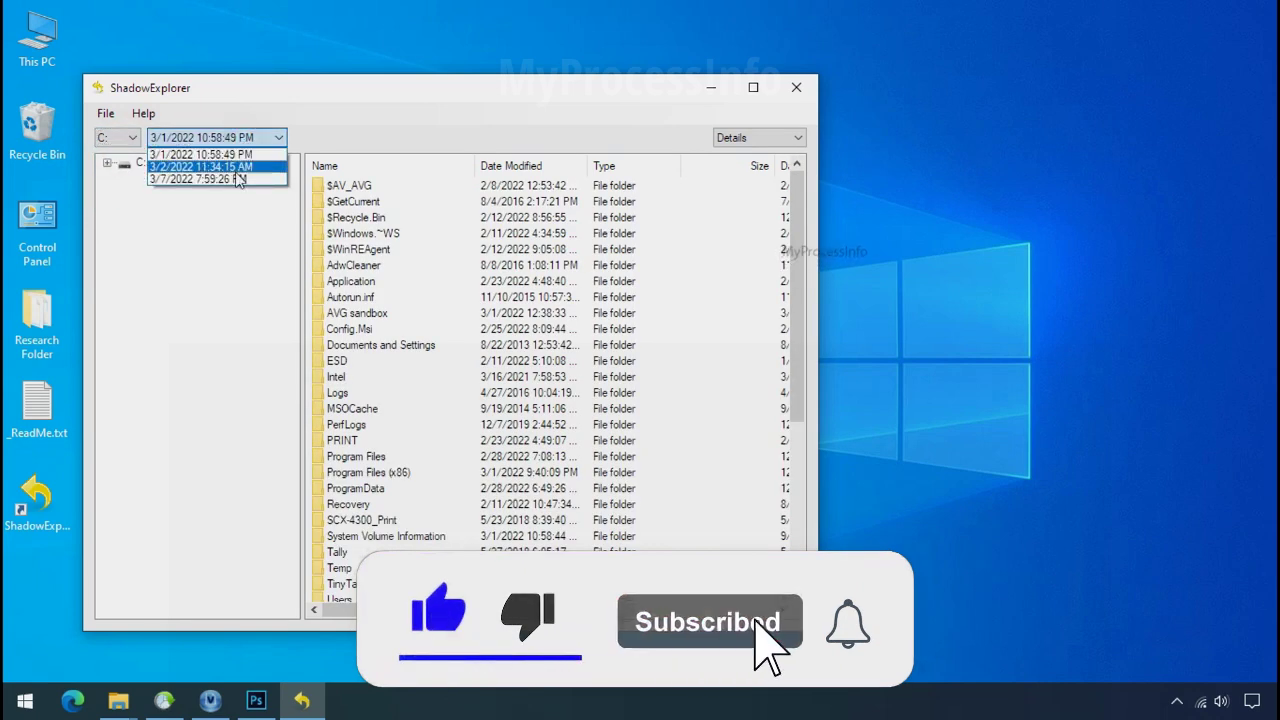
{"action": "left_click", "coordinate": [232, 155]}
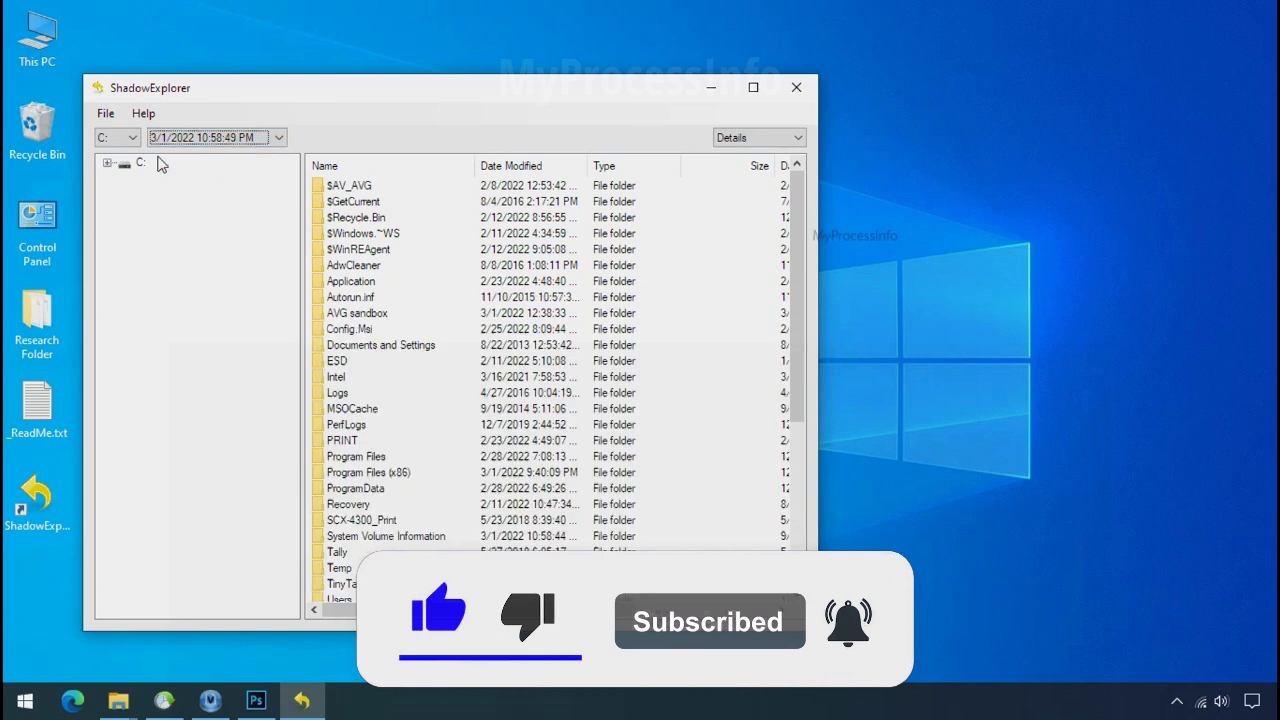
{"action": "left_click", "coordinate": [112, 164]}
{"action": "left_click", "coordinate": [167, 567]}
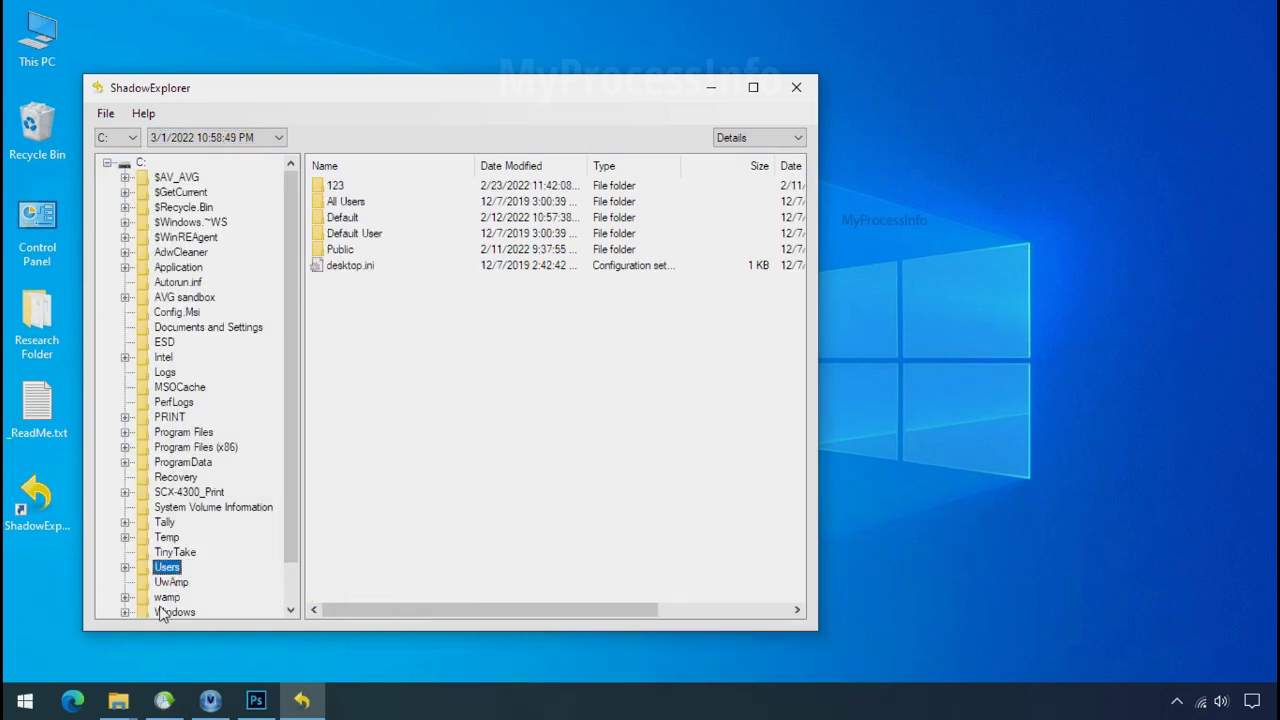
{"action": "left_click", "coordinate": [335, 186]}
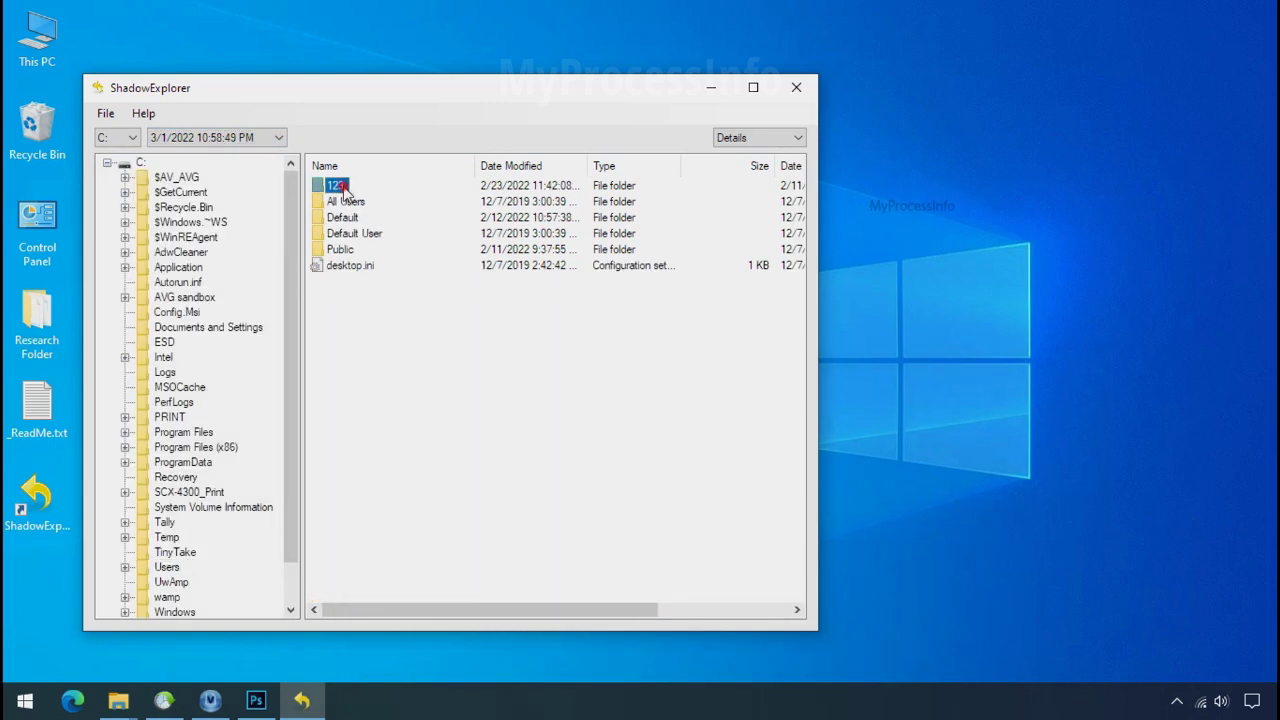
{"action": "double_click", "coordinate": [343, 188]}
{"action": "left_click", "coordinate": [348, 268]}
{"action": "double_click", "coordinate": [350, 268]}
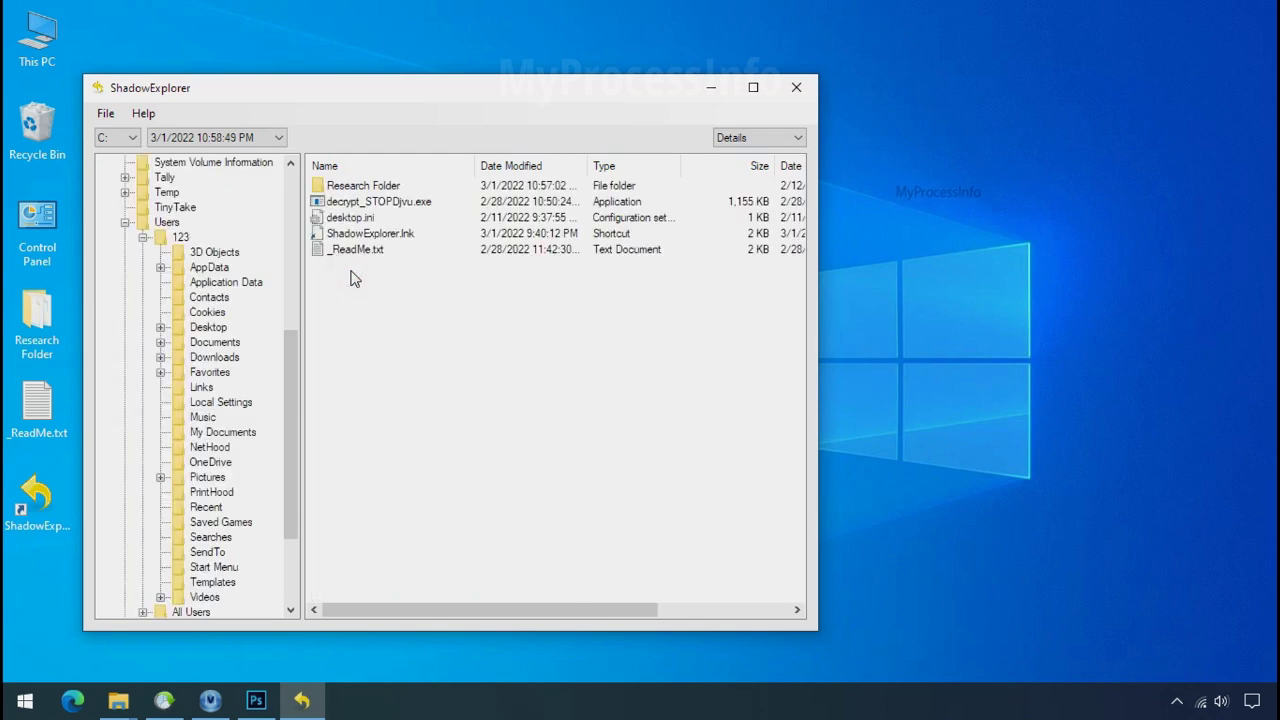
Step: Export Research Folder into the Recover folder on Softwares (G:)
{"action": "left_click", "coordinate": [362, 185]}
{"action": "right_click", "coordinate": [374, 188]}
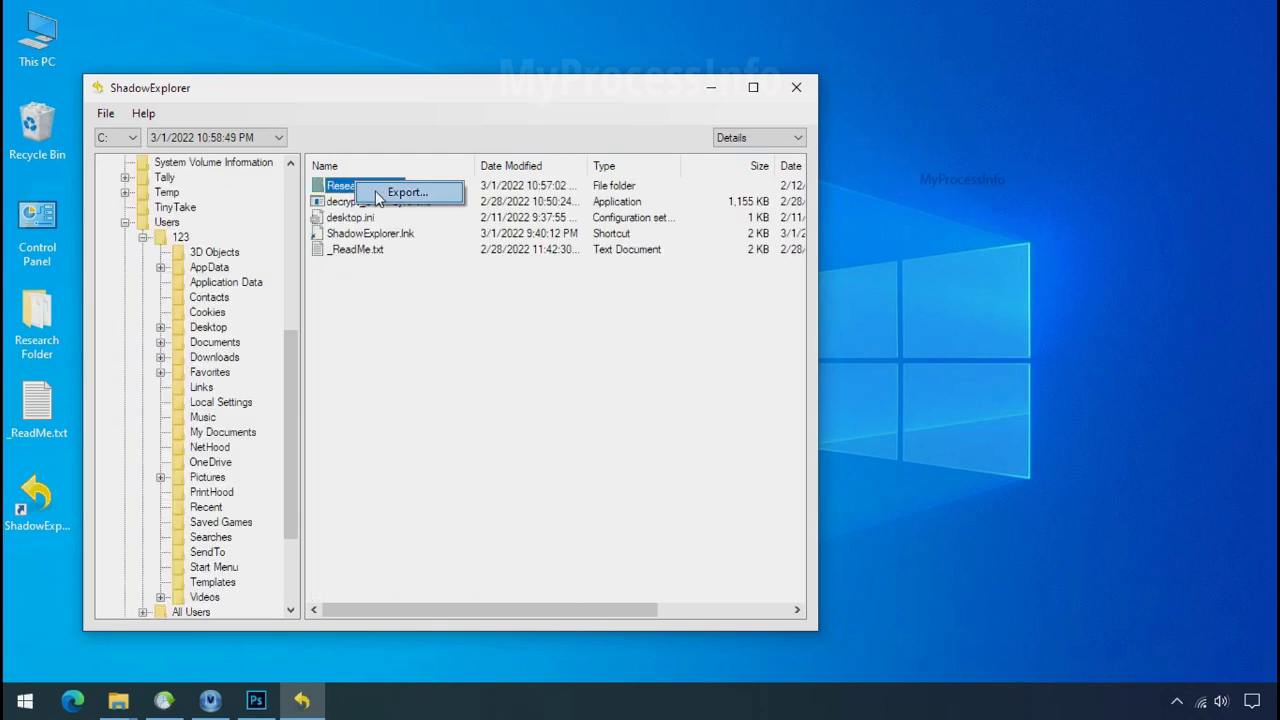
{"action": "left_click", "coordinate": [386, 194]}
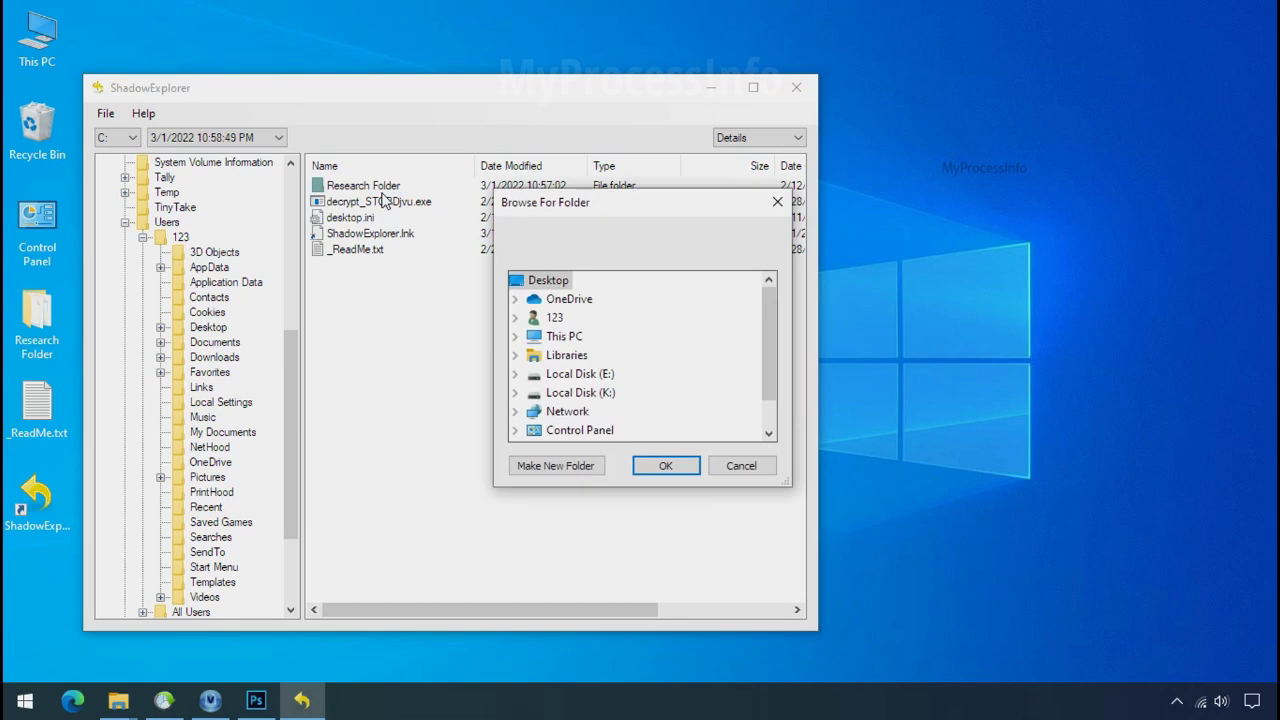
{"action": "double_click", "coordinate": [552, 336]}
{"action": "scroll", "coordinate": [607, 362], "scroll_direction": "down", "scroll_amount": 2}
{"action": "double_click", "coordinate": [597, 373]}
{"action": "left_click", "coordinate": [601, 392]}
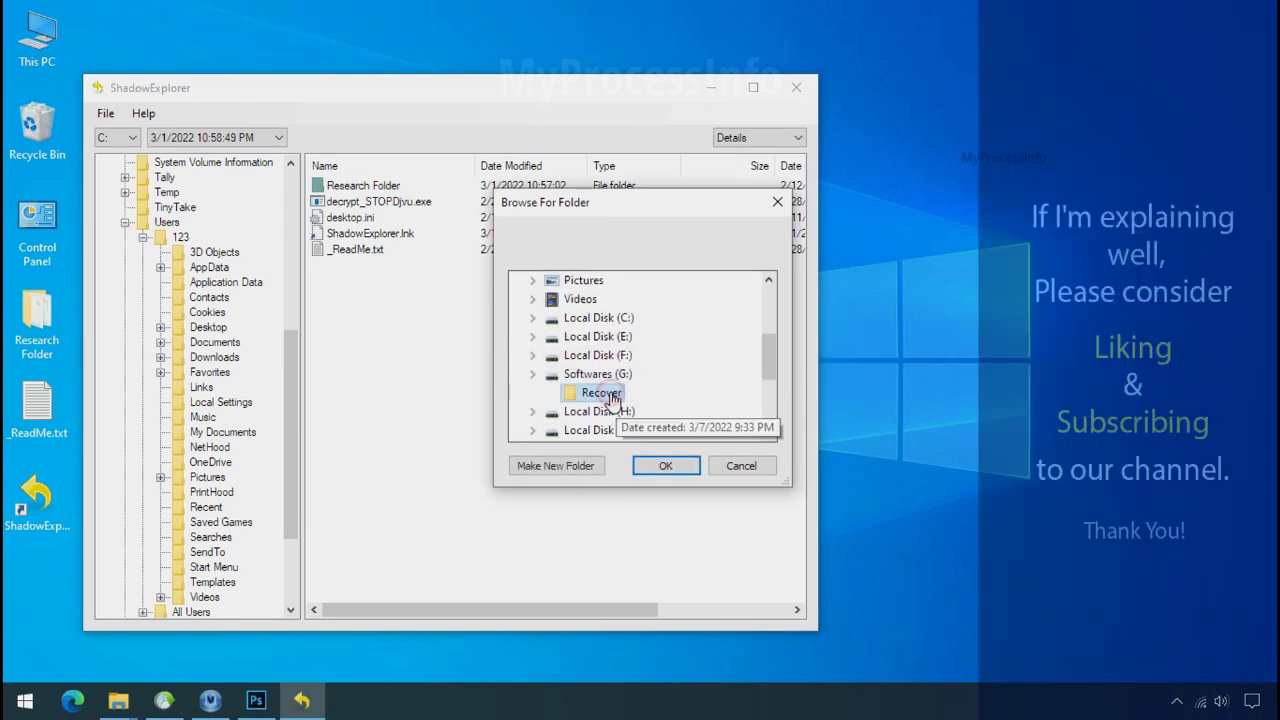
{"action": "left_click", "coordinate": [664, 466]}
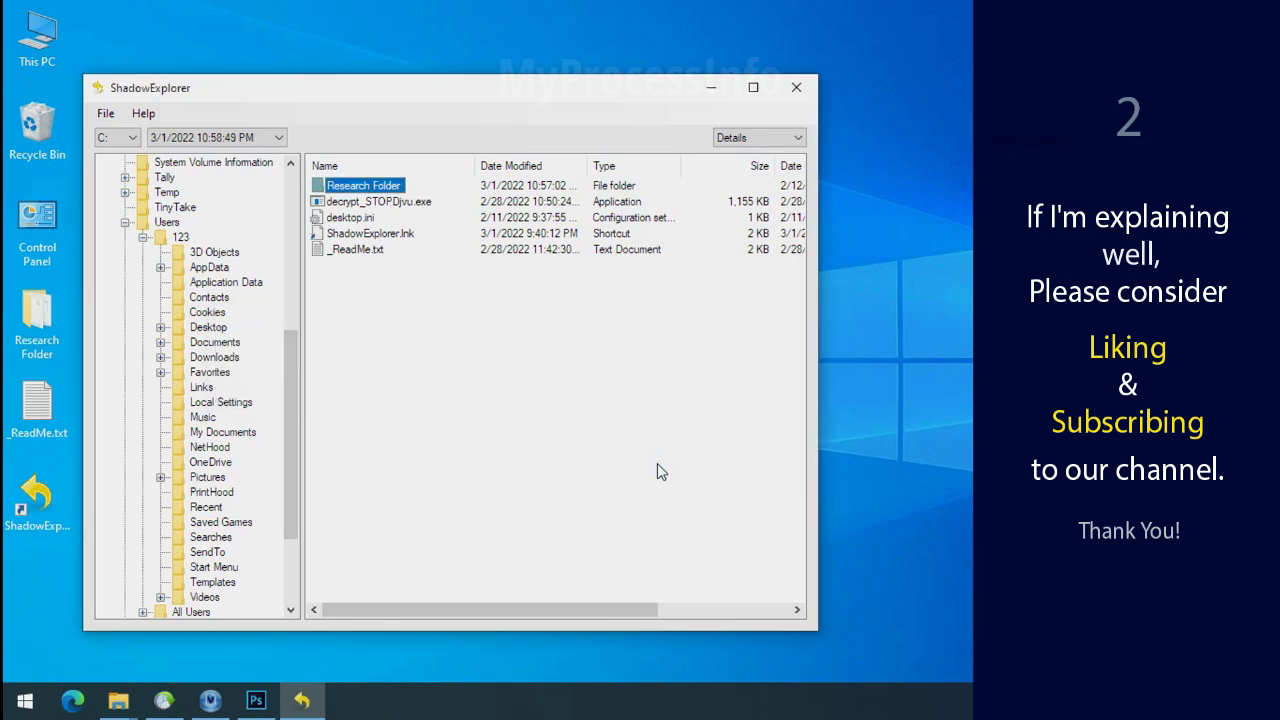
Step: Open the restored Research Folder at Softwares (G:)\Recover in File Explorer
{"action": "left_click", "coordinate": [715, 94]}
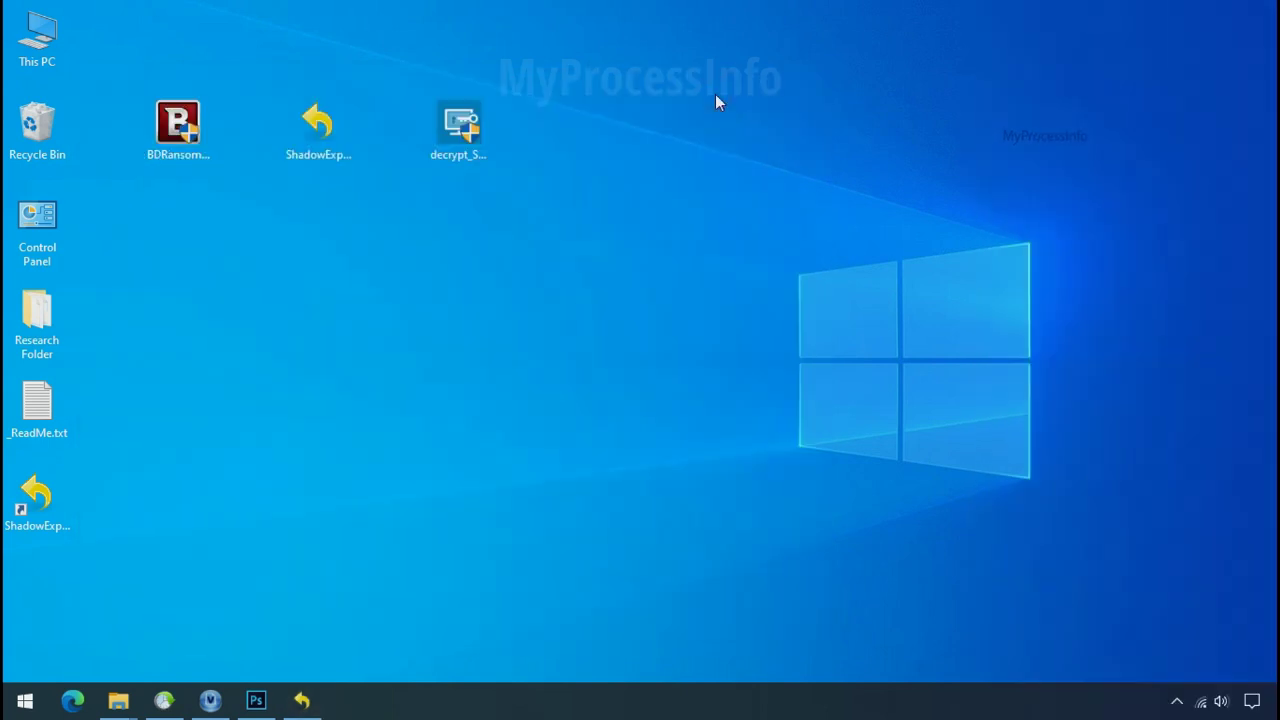
{"action": "left_click", "coordinate": [118, 703]}
{"action": "left_click", "coordinate": [95, 511]}
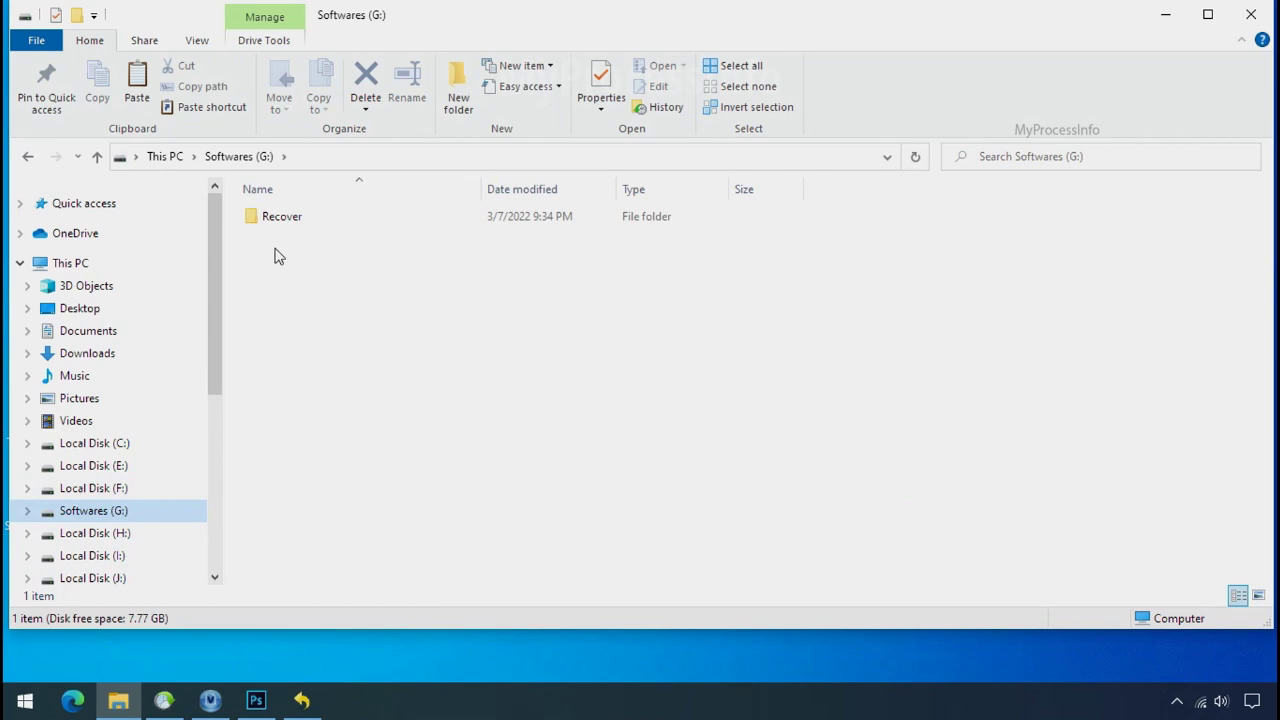
{"action": "double_click", "coordinate": [257, 219]}
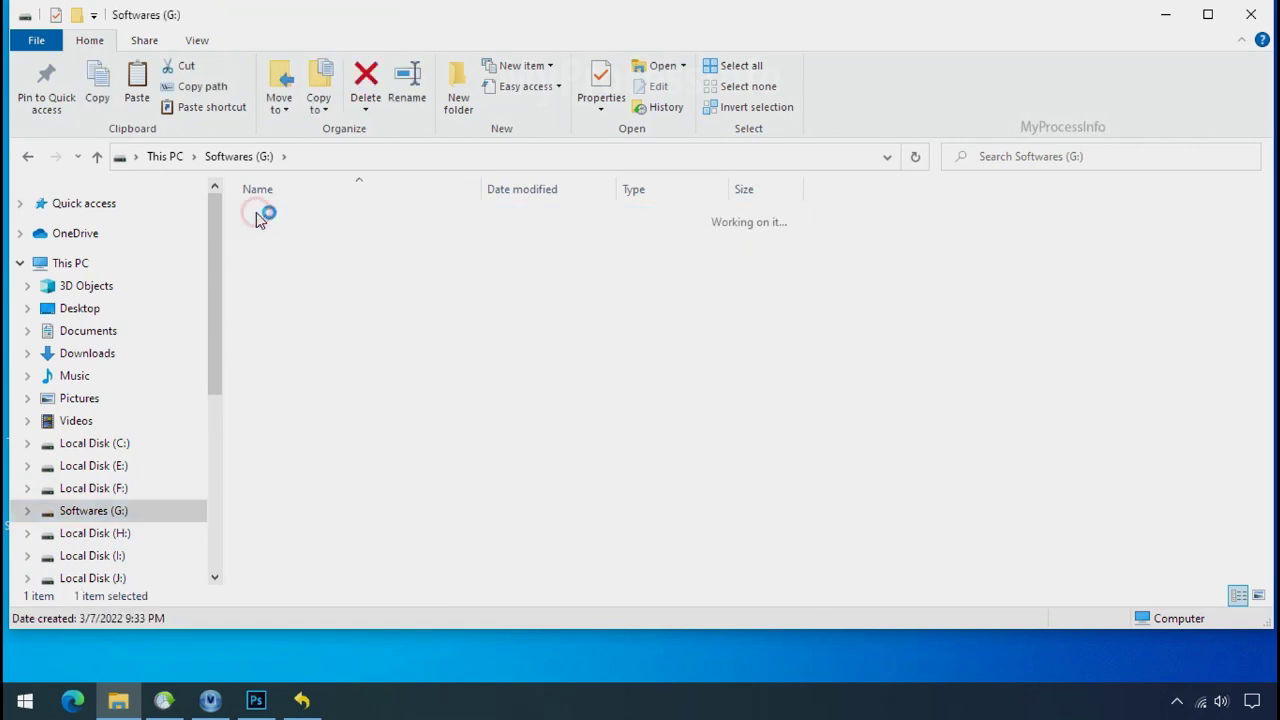
{"action": "double_click", "coordinate": [266, 219]}
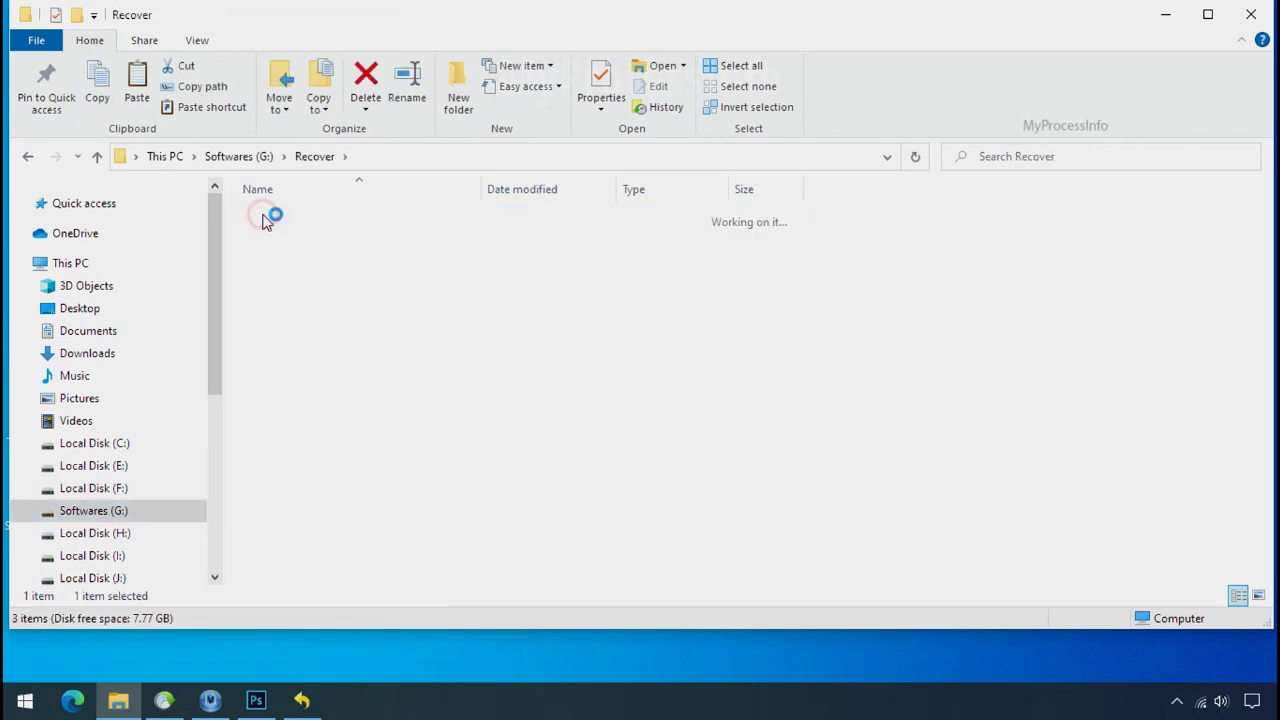
Step: Check the png, pdf and xlsx test files and enlarge the view to extra-large icons
{"action": "left_click", "coordinate": [286, 222]}
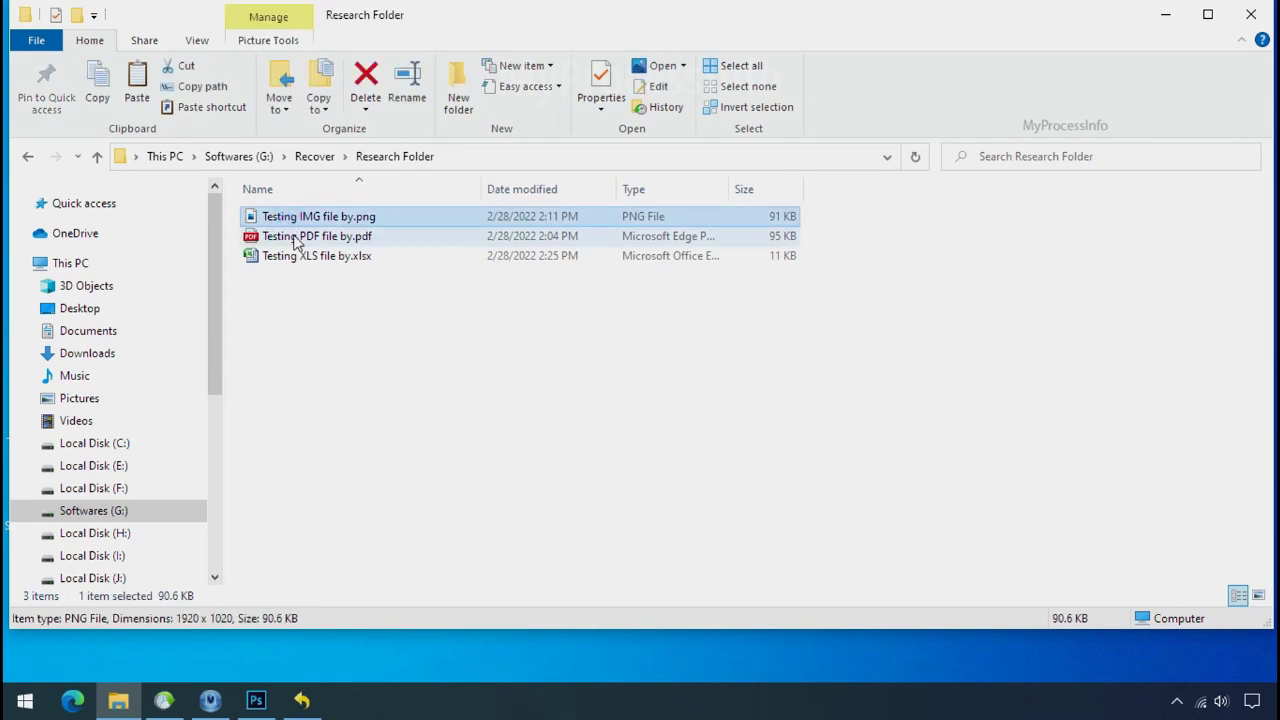
{"action": "left_click", "coordinate": [298, 238]}
{"action": "left_click", "coordinate": [314, 255]}
{"action": "left_click", "coordinate": [335, 216]}
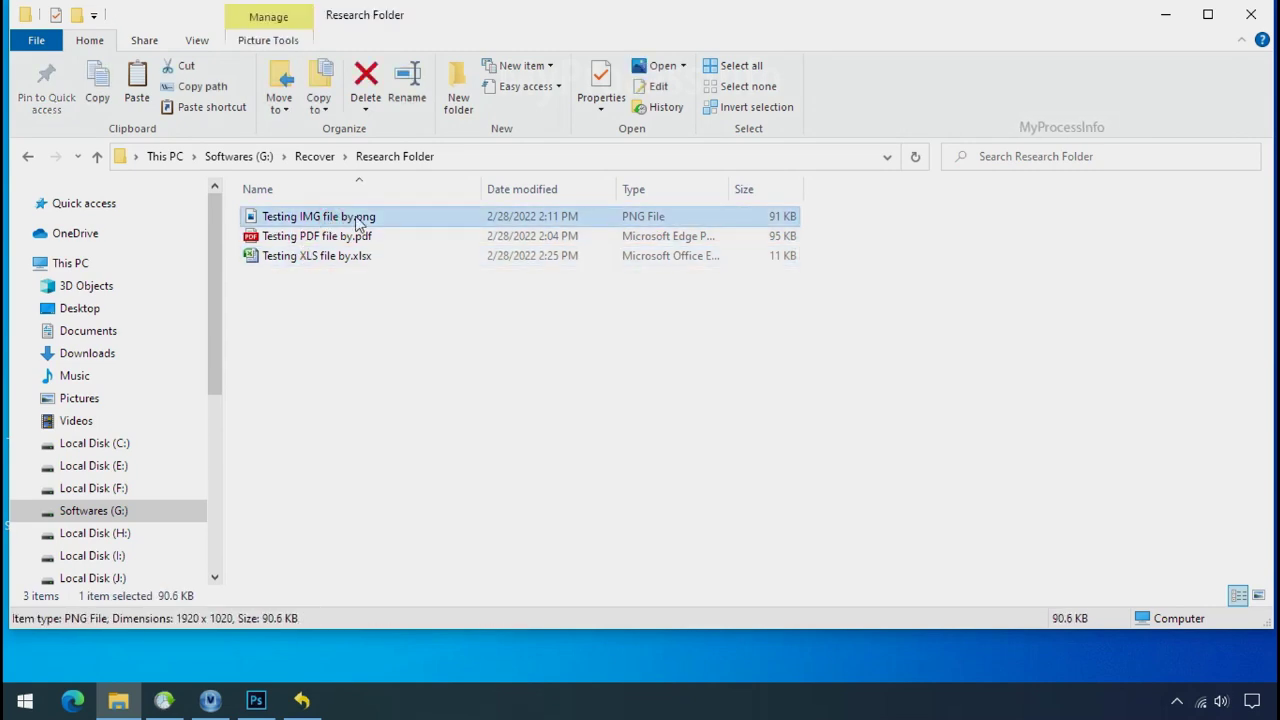
{"action": "scroll", "coordinate": [525, 368], "scroll_direction": "up", "scroll_amount": 5}
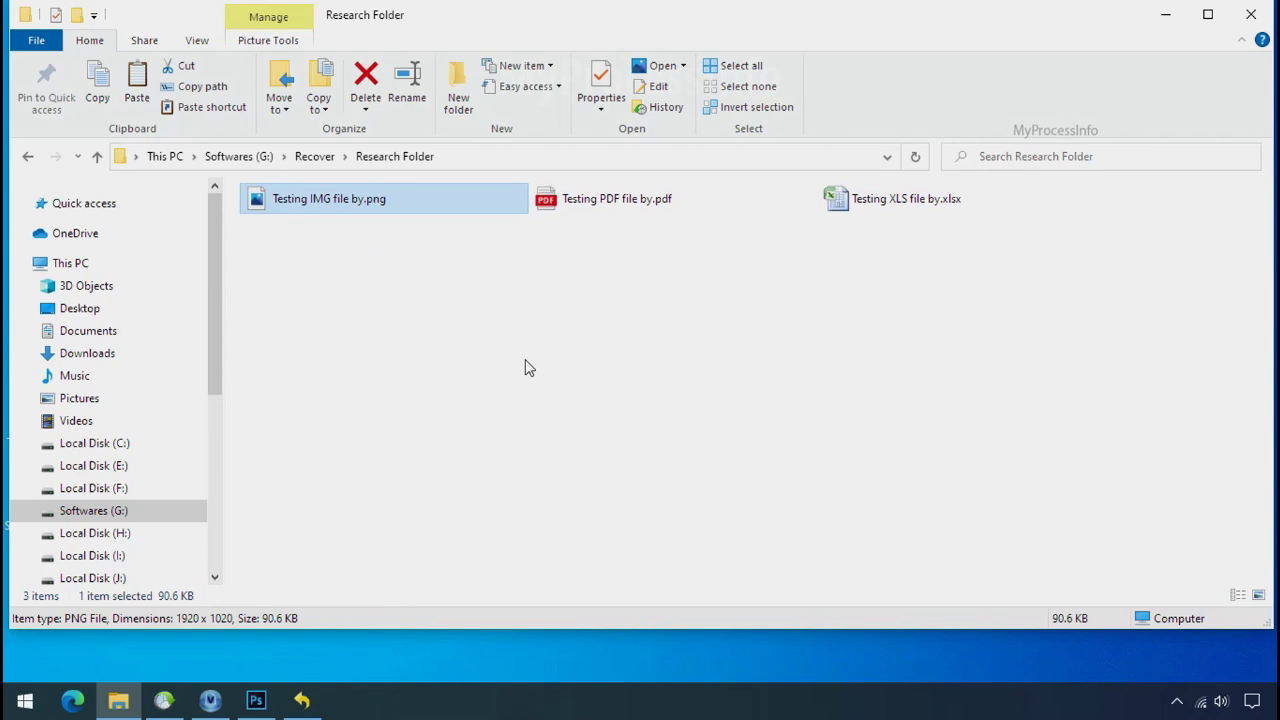
{"action": "scroll", "coordinate": [528, 369], "scroll_direction": "up", "scroll_amount": 2}
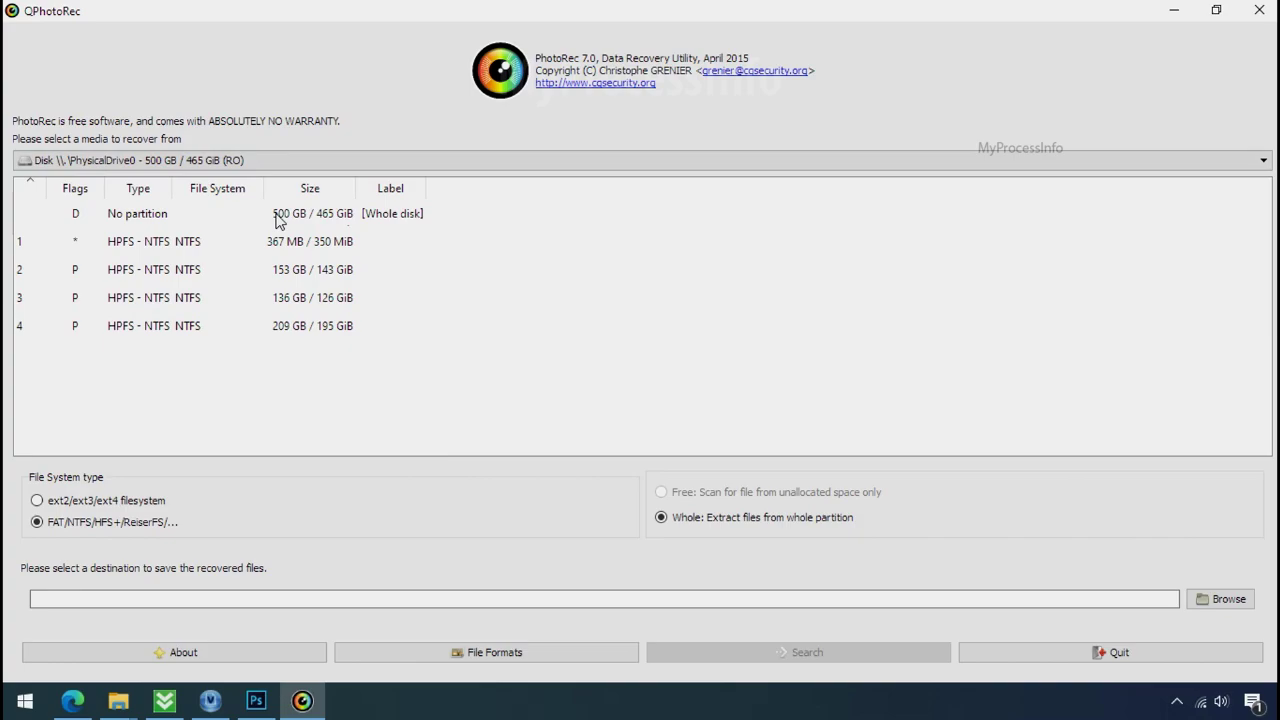
{"action": "left_click", "coordinate": [211, 165]}
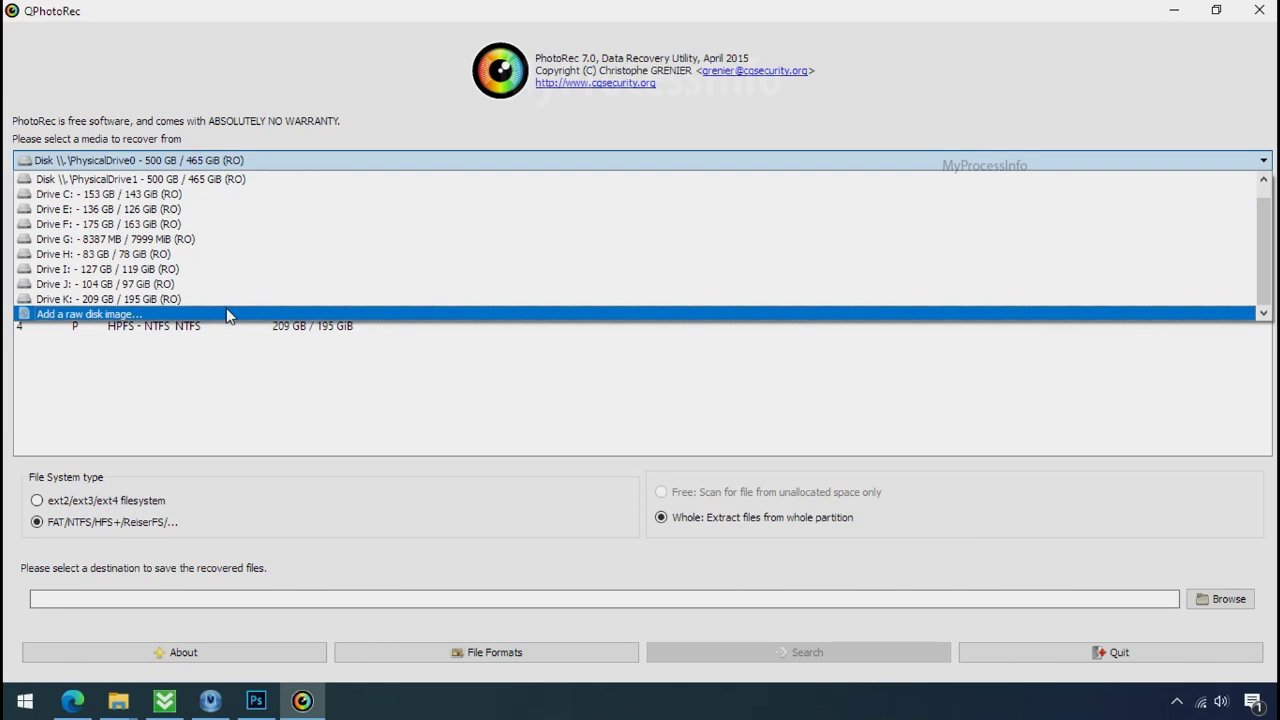
{"action": "left_click", "coordinate": [331, 96]}
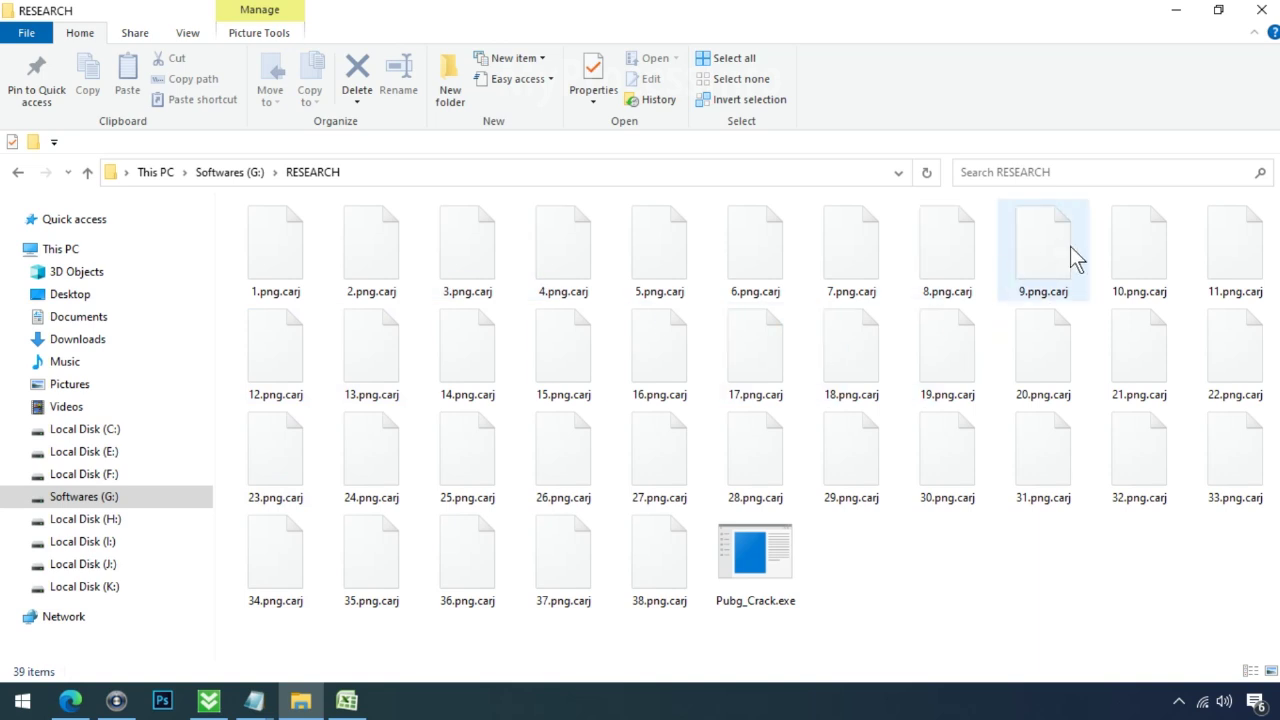
Step: Rename 16.png.carj to 16.png by deleting the .carj extension and confirming the extension change
{"action": "left_click", "coordinate": [686, 364]}
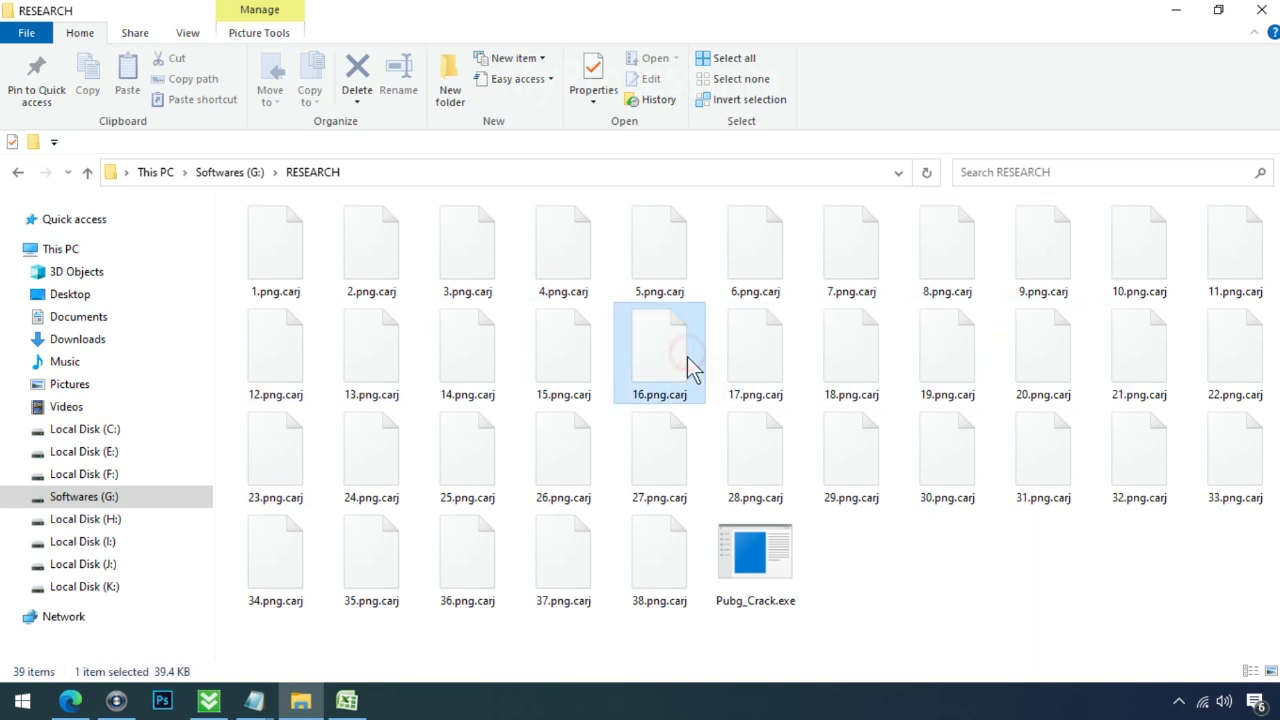
{"action": "left_click", "coordinate": [683, 392]}
{"action": "left_click_drag", "start_coordinate": [668, 394], "coordinate": [697, 408]}
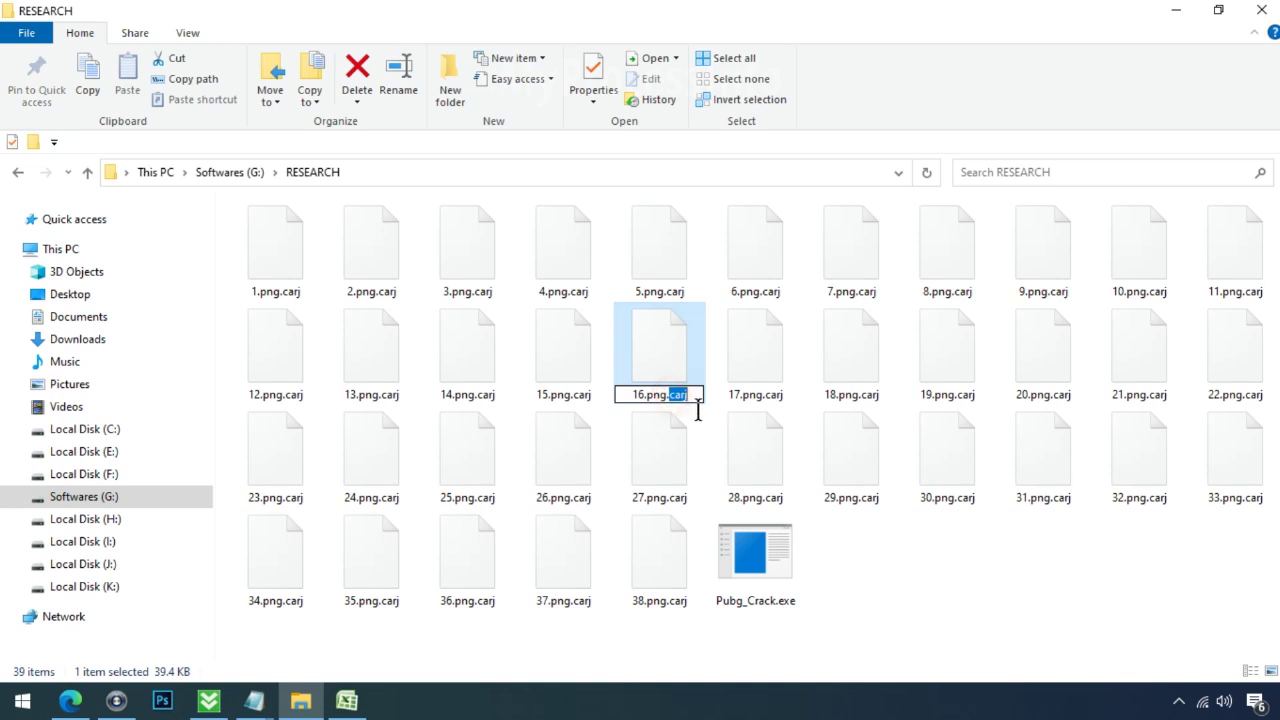
{"action": "key", "text": "BackSpace"}
{"action": "key", "text": "Return"}
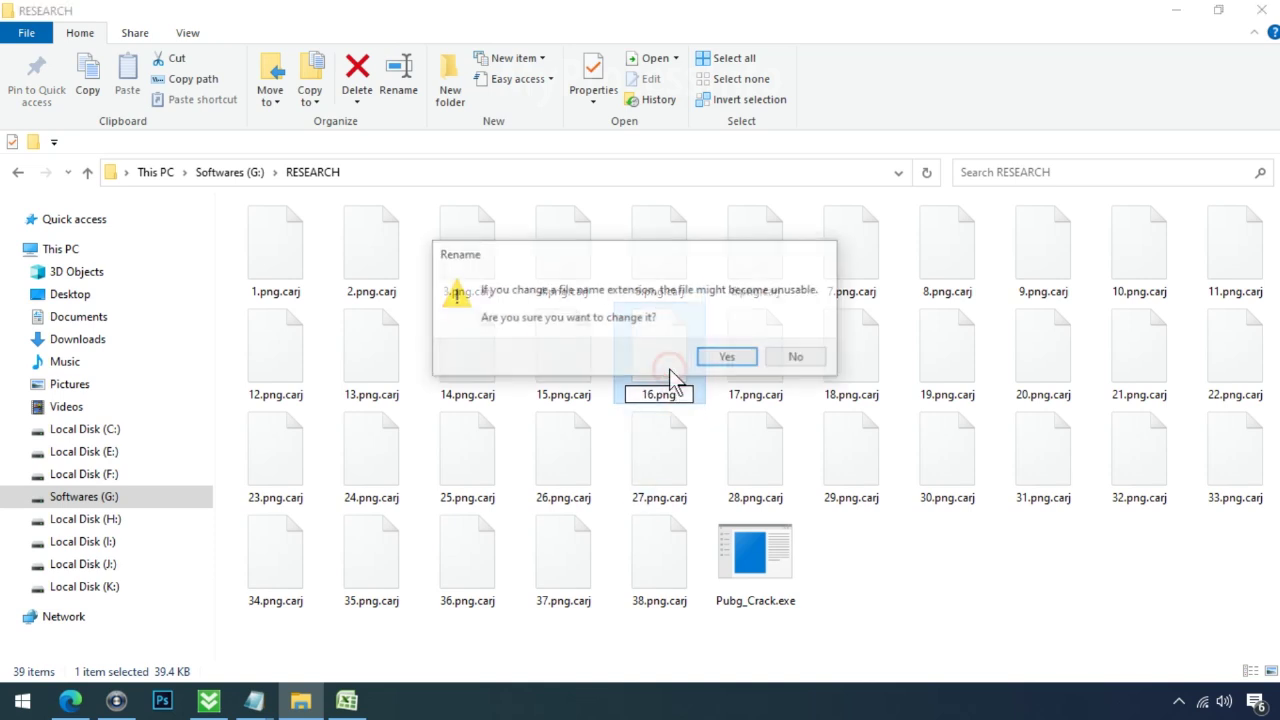
{"action": "left_click", "coordinate": [727, 359]}
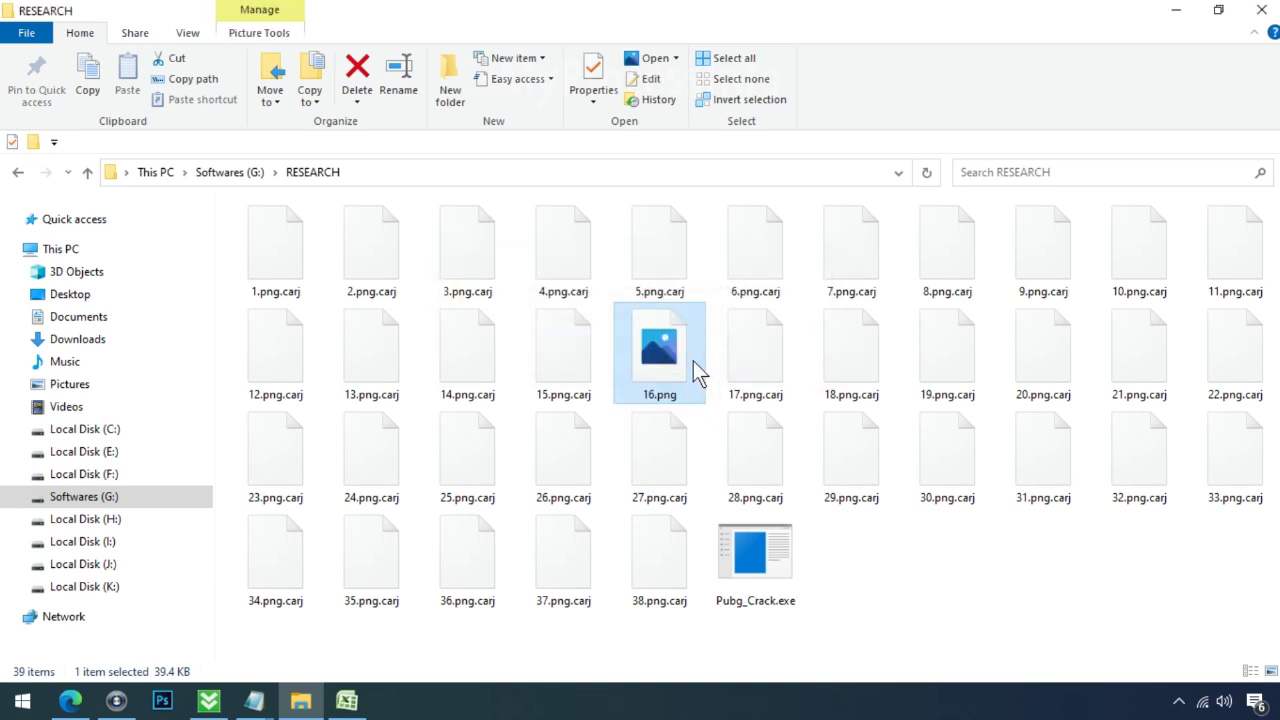
Step: Check the cgsecurity.org TestDisk_Download page address, then close the Edge browser window
{"action": "left_click", "coordinate": [684, 368]}
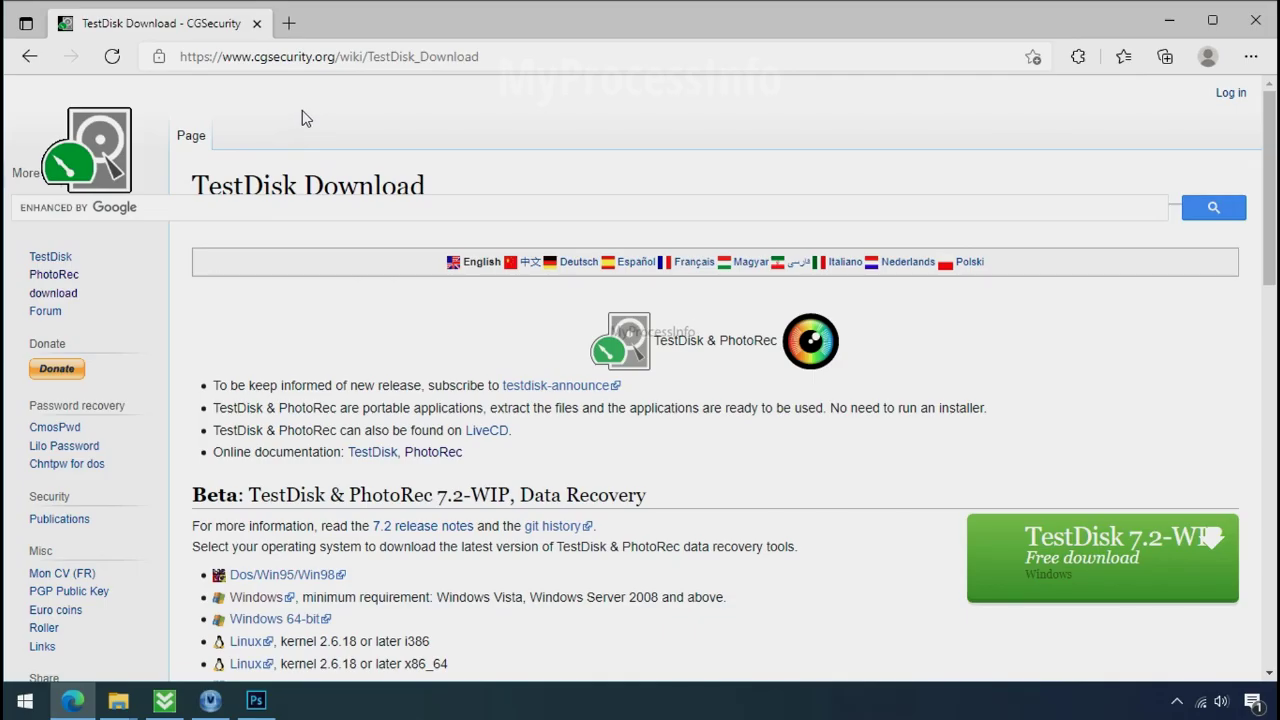
{"action": "left_click", "coordinate": [278, 57]}
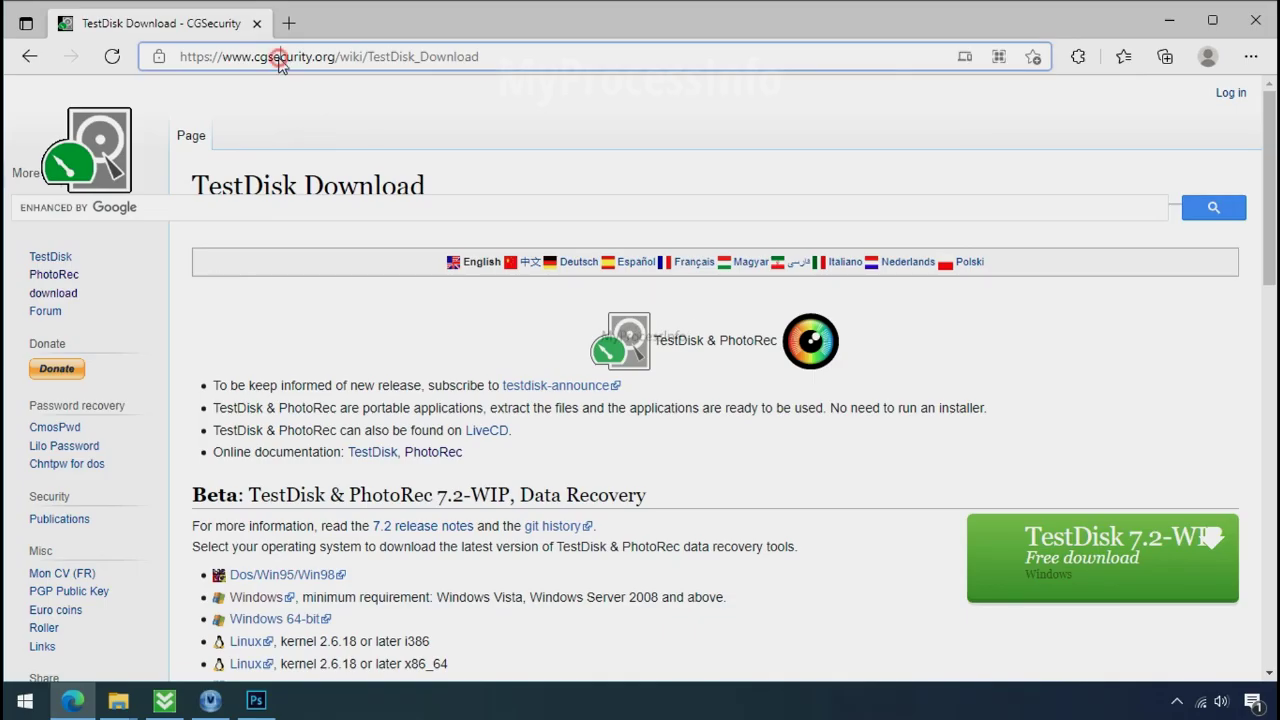
{"action": "left_click", "coordinate": [327, 121]}
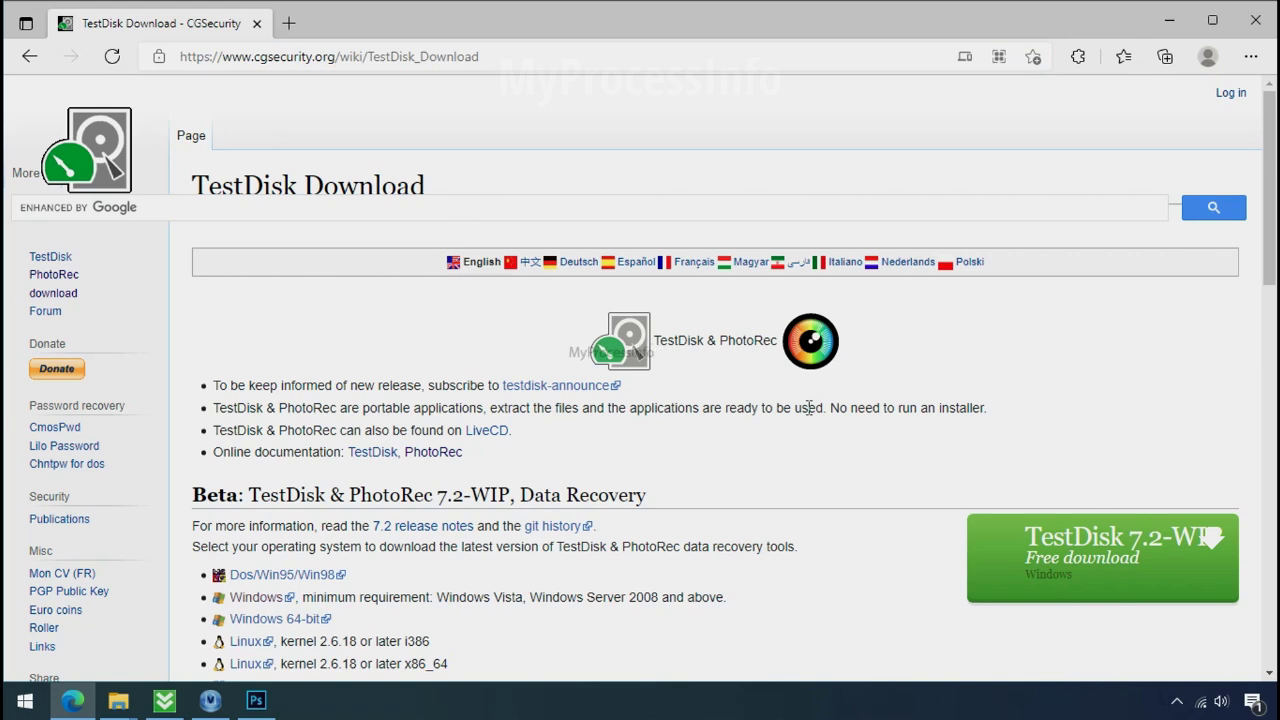
{"action": "left_click", "coordinate": [1268, 30]}
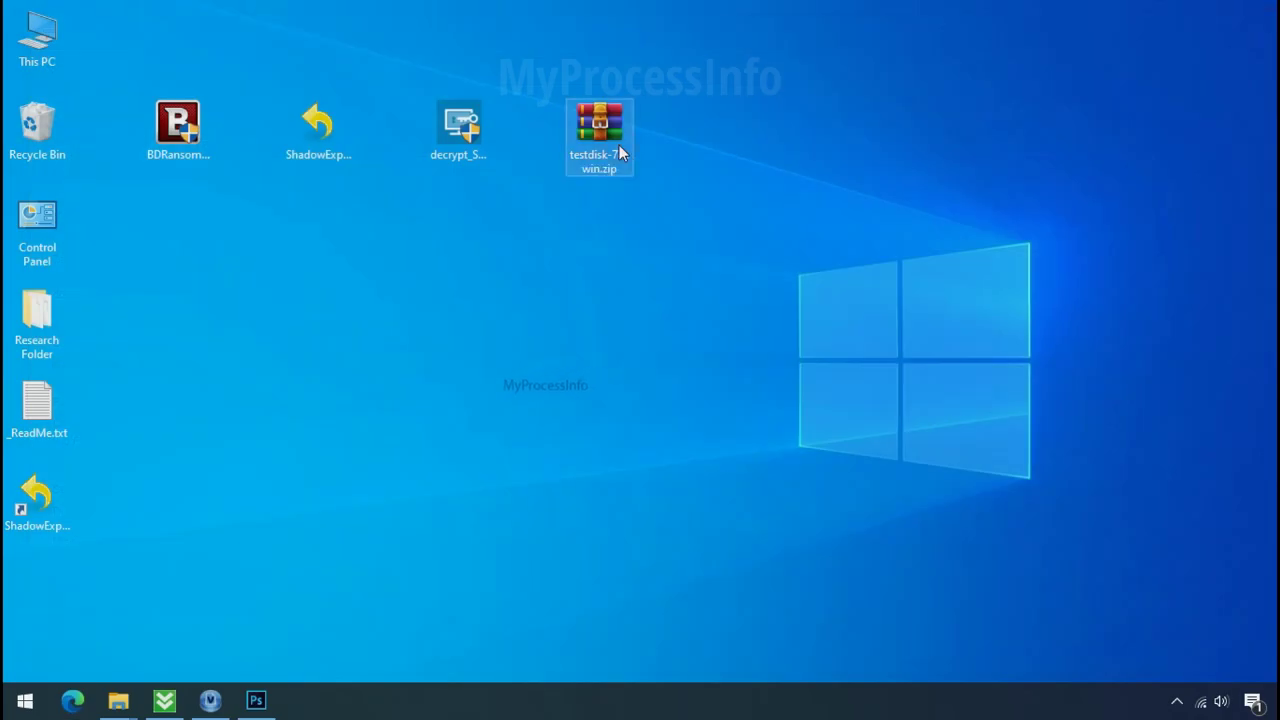
Step: Extract testdisk-7.0.win.zip to testdisk-7.0.win\ and run qphotorec_win.exe from its testdisk-7.0 folder
{"action": "right_click", "coordinate": [620, 146]}
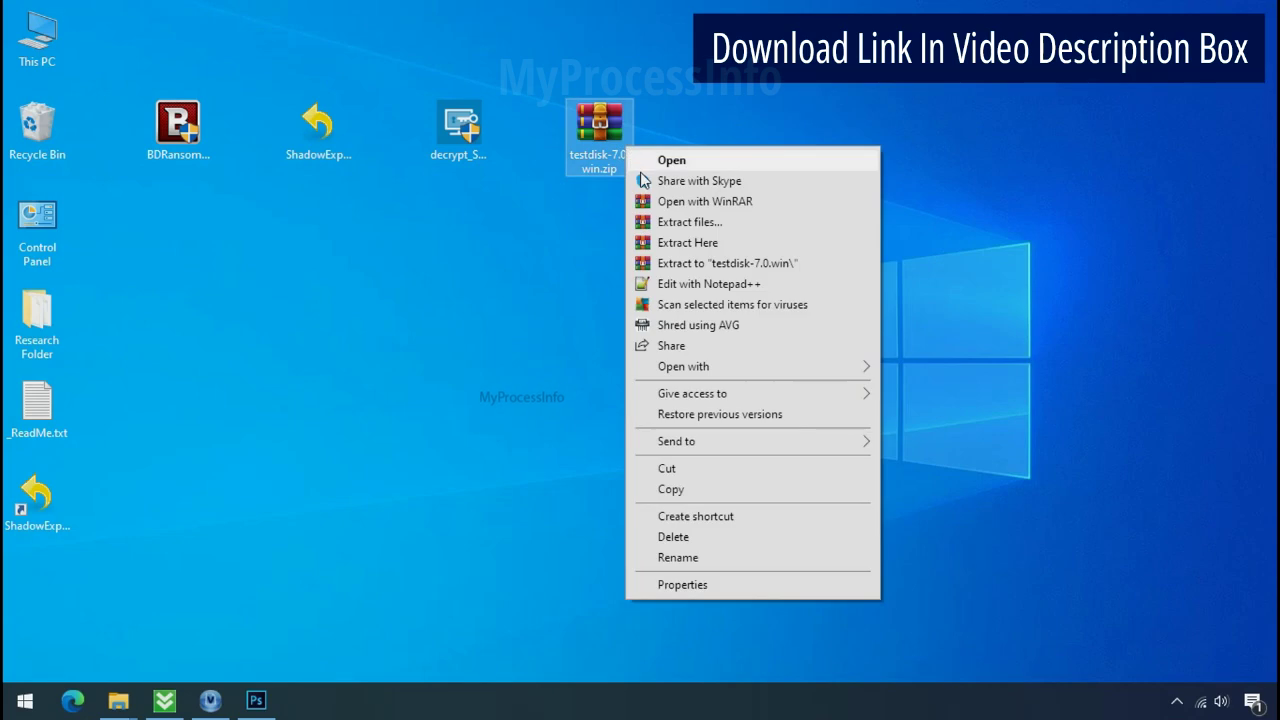
{"action": "left_click", "coordinate": [705, 265]}
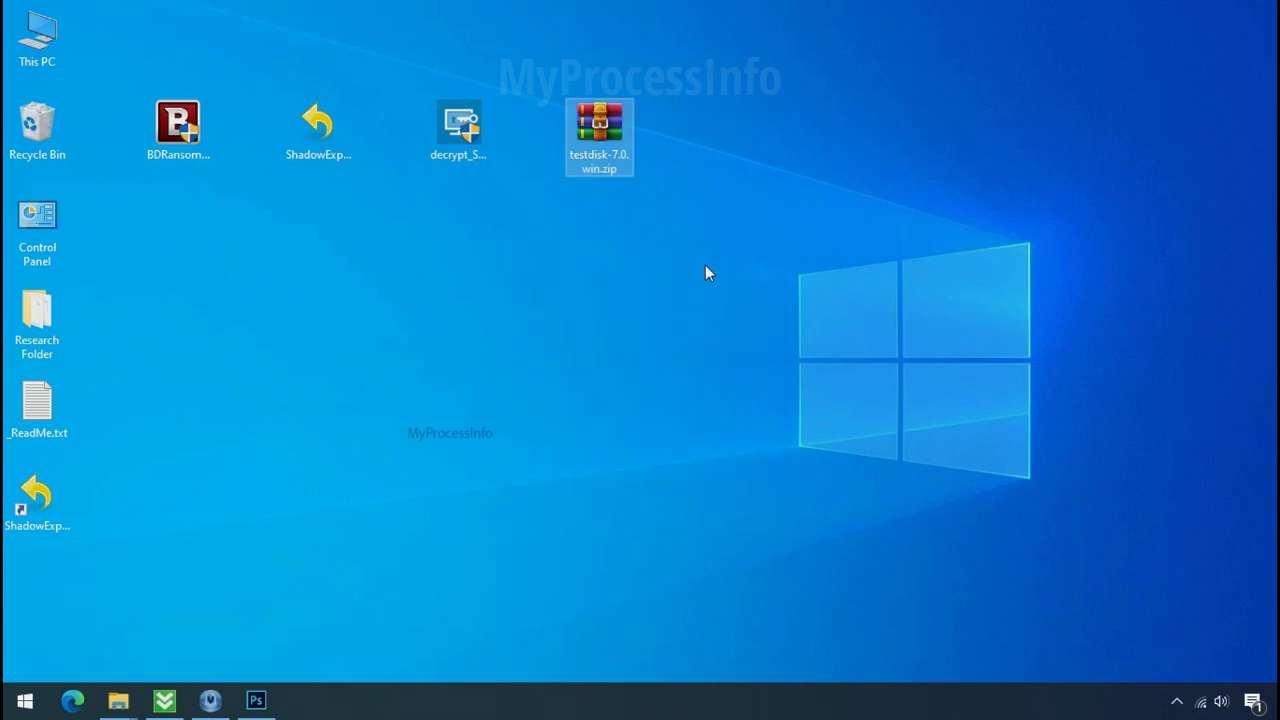
{"action": "left_click", "coordinate": [747, 169]}
{"action": "double_click", "coordinate": [747, 169]}
{"action": "double_click", "coordinate": [301, 211]}
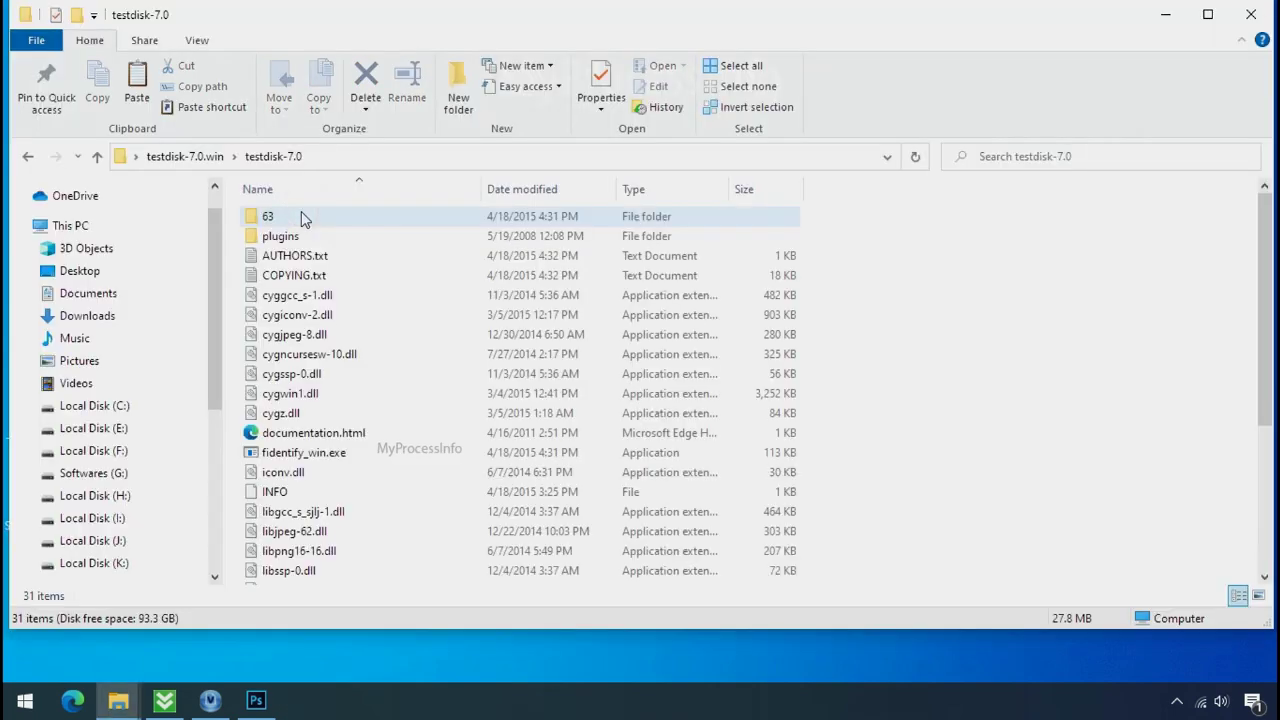
{"action": "scroll", "coordinate": [358, 450], "scroll_direction": "down", "scroll_amount": 4}
{"action": "left_click", "coordinate": [357, 440]}
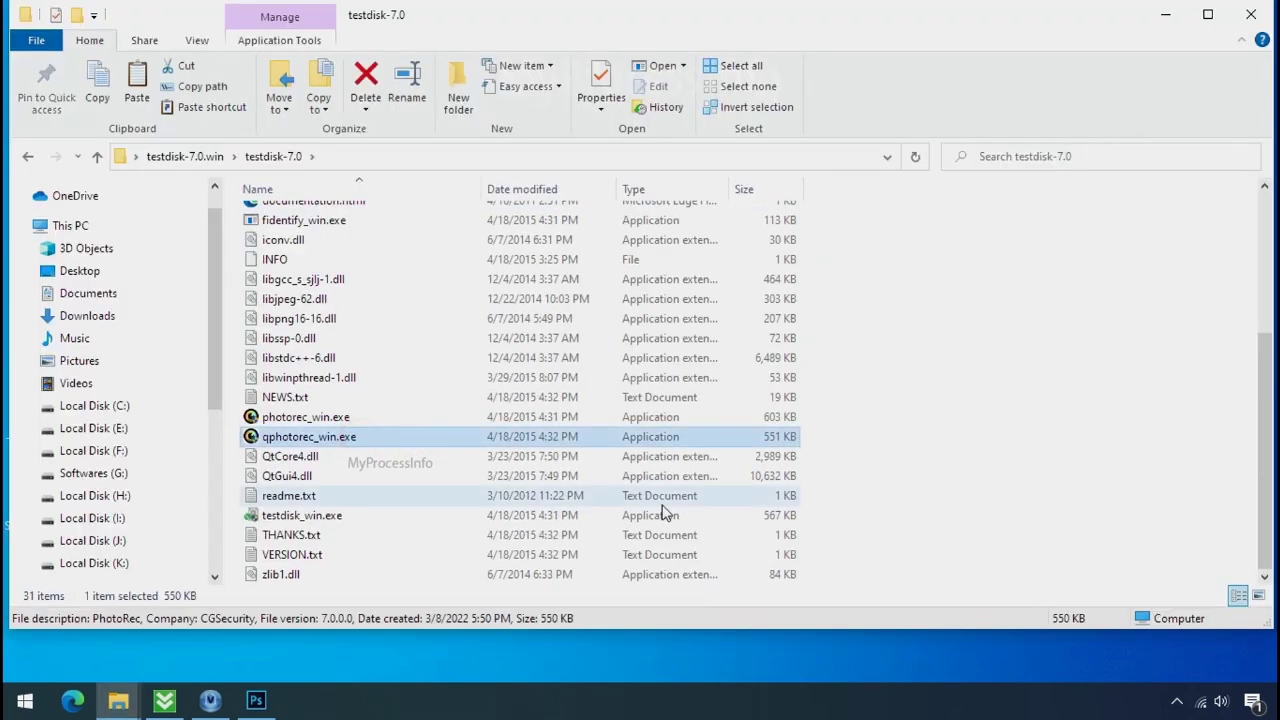
{"action": "left_click", "coordinate": [308, 441]}
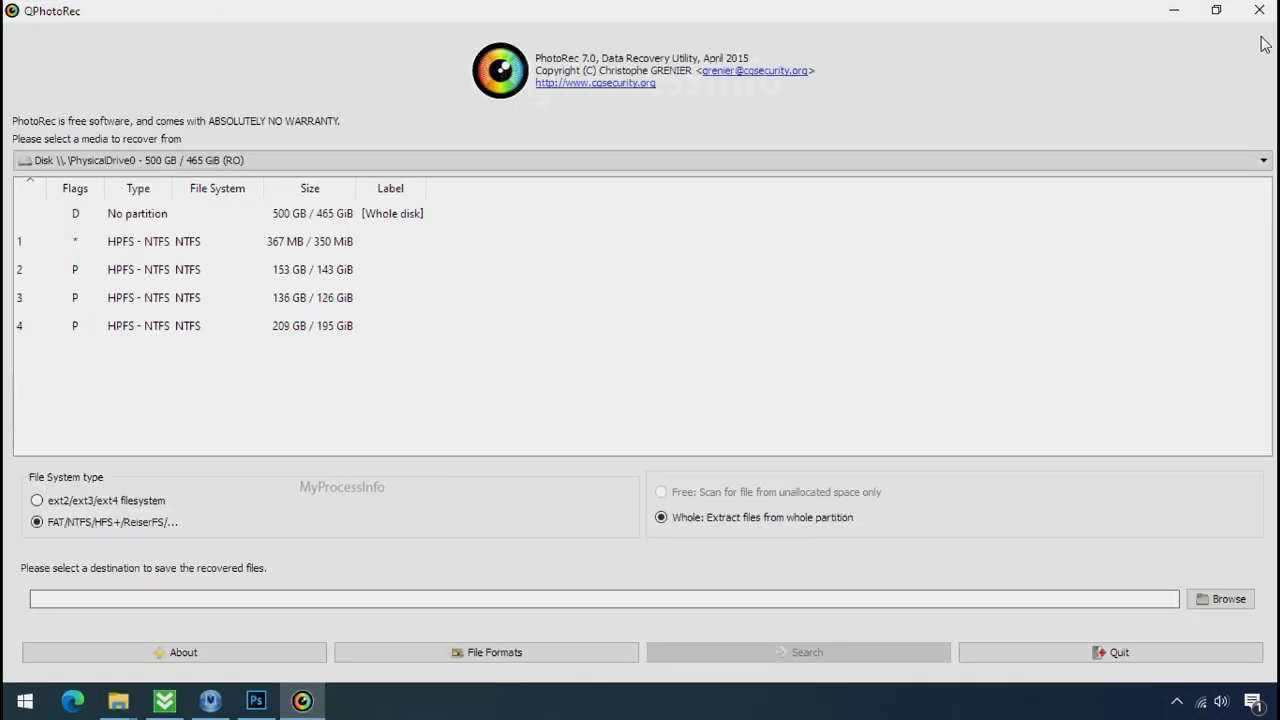
Step: Choose Drive C: as the source and reset File Formats so only jpg and png are ticked
{"action": "left_click", "coordinate": [256, 161]}
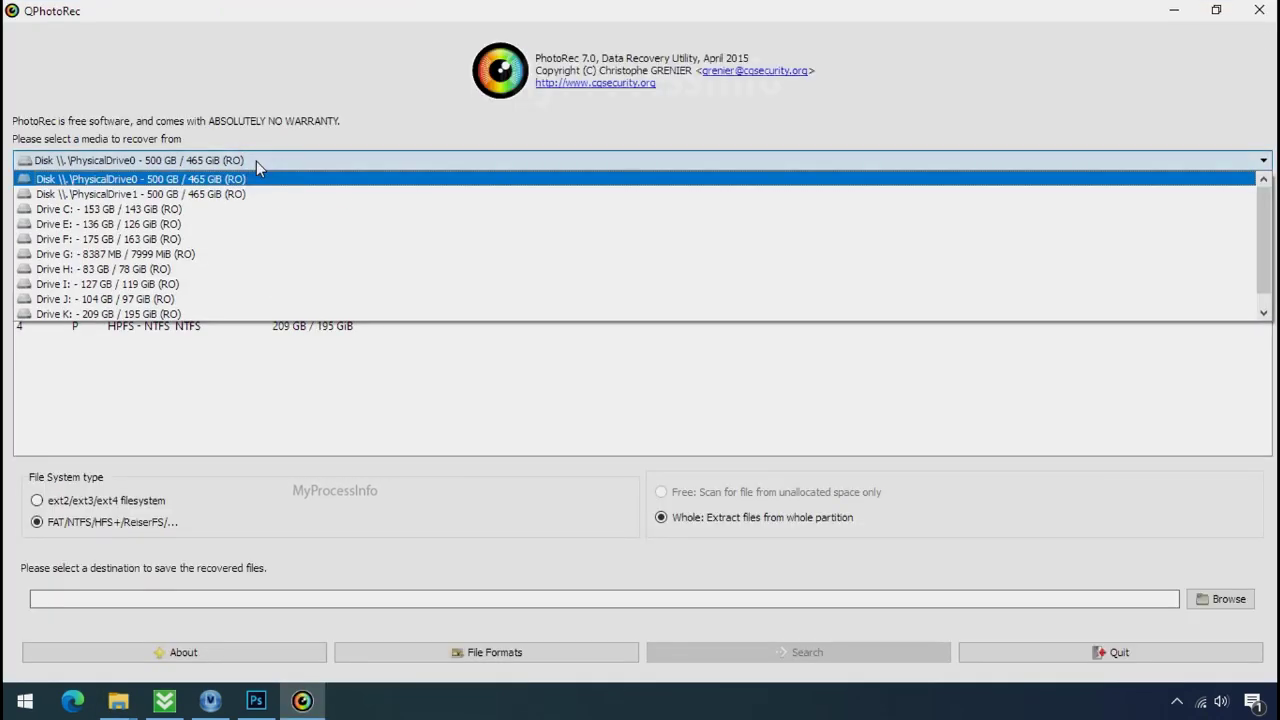
{"action": "left_click", "coordinate": [271, 209]}
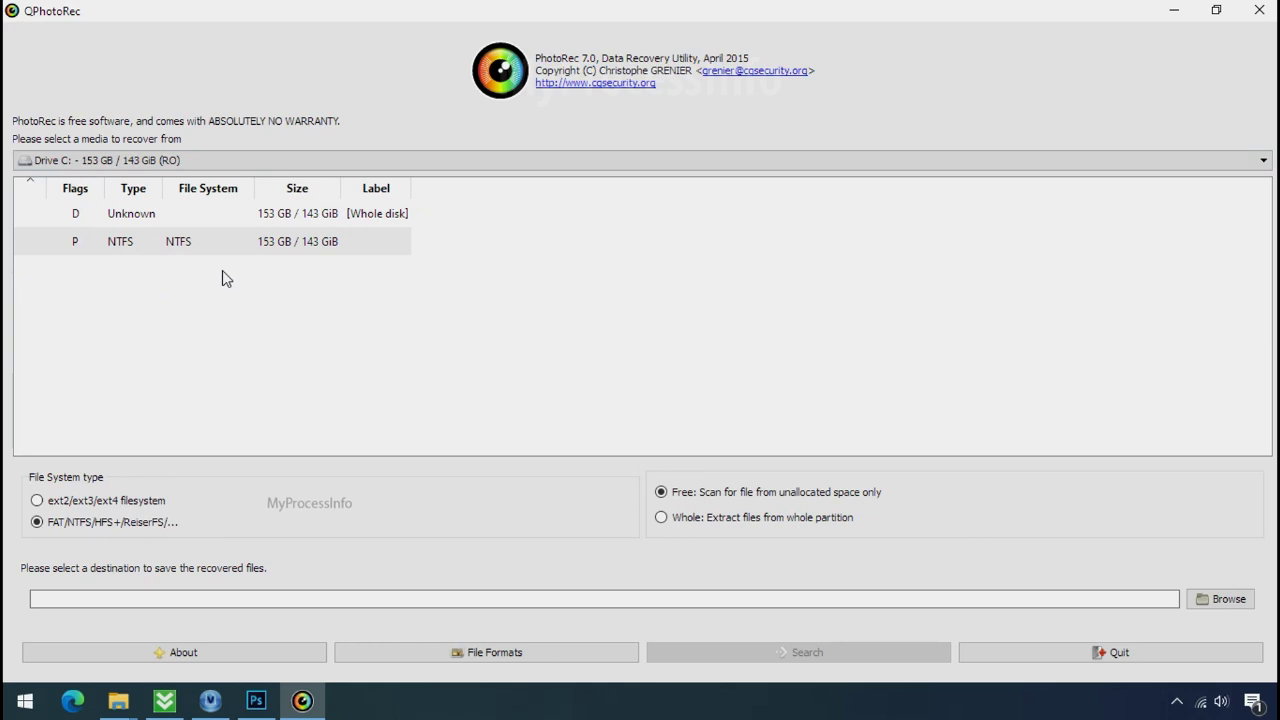
{"action": "left_click", "coordinate": [470, 653]}
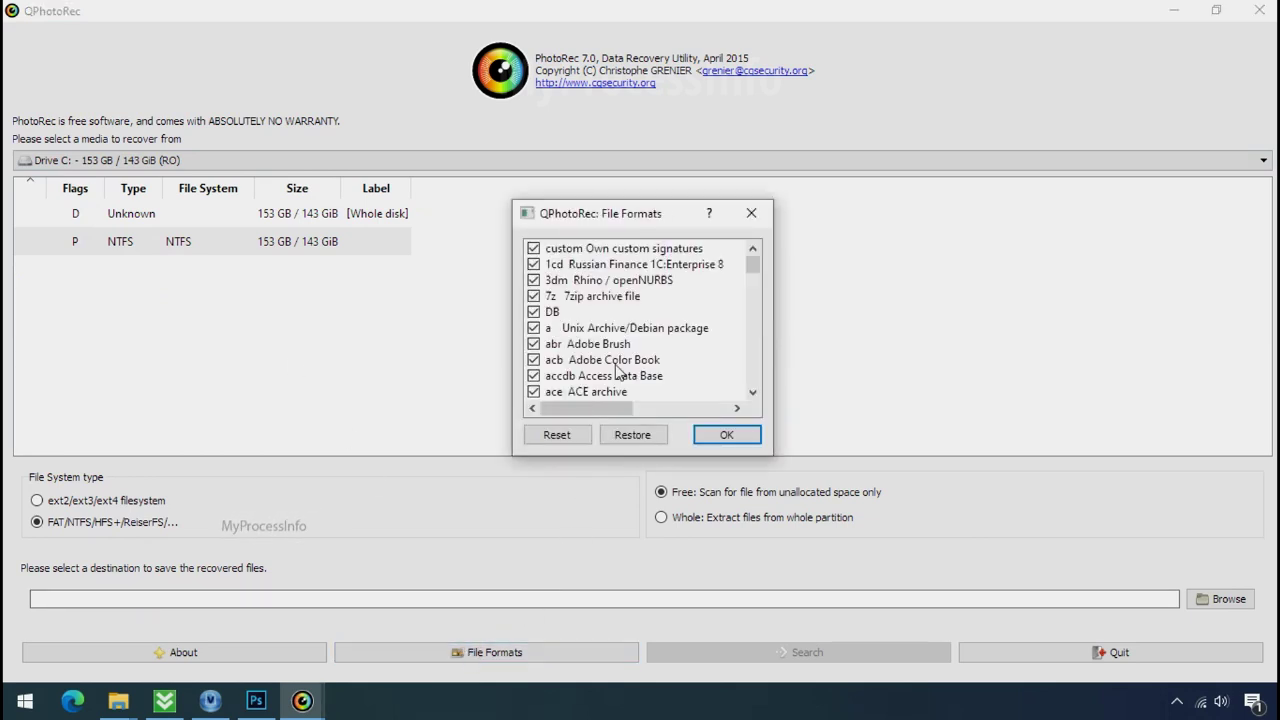
{"action": "left_click", "coordinate": [557, 435]}
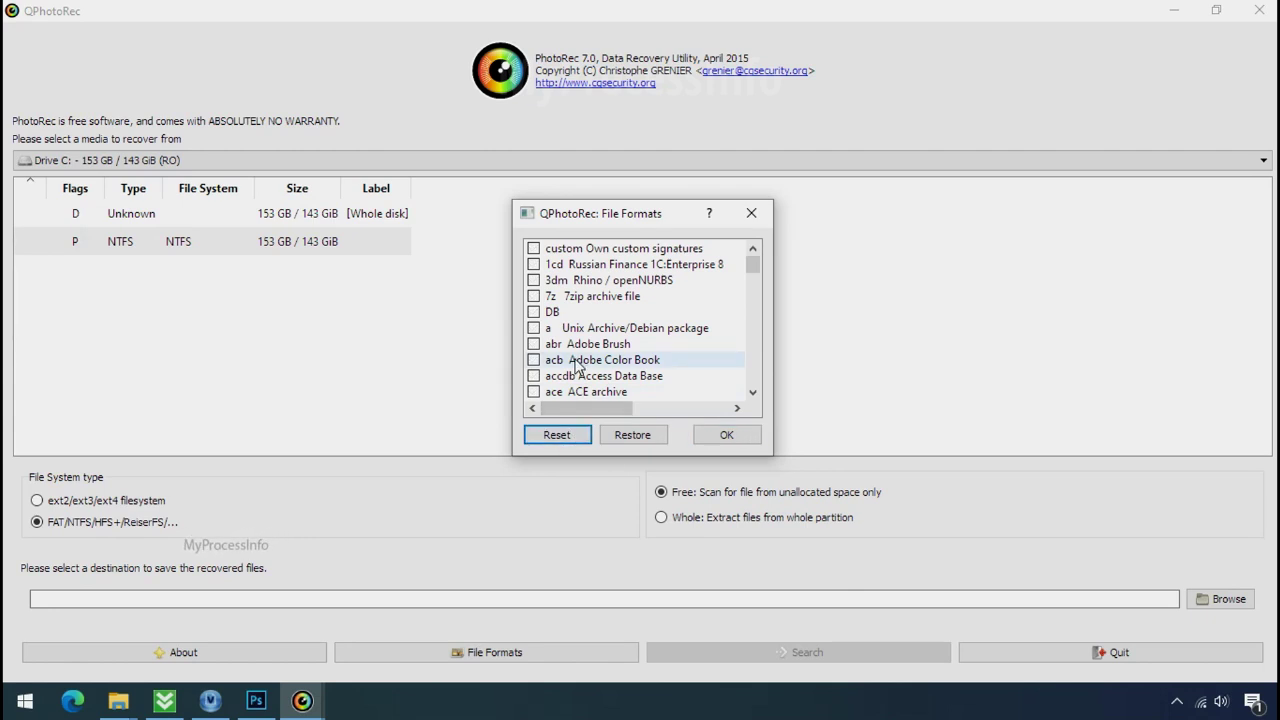
{"action": "left_click", "coordinate": [576, 362]}
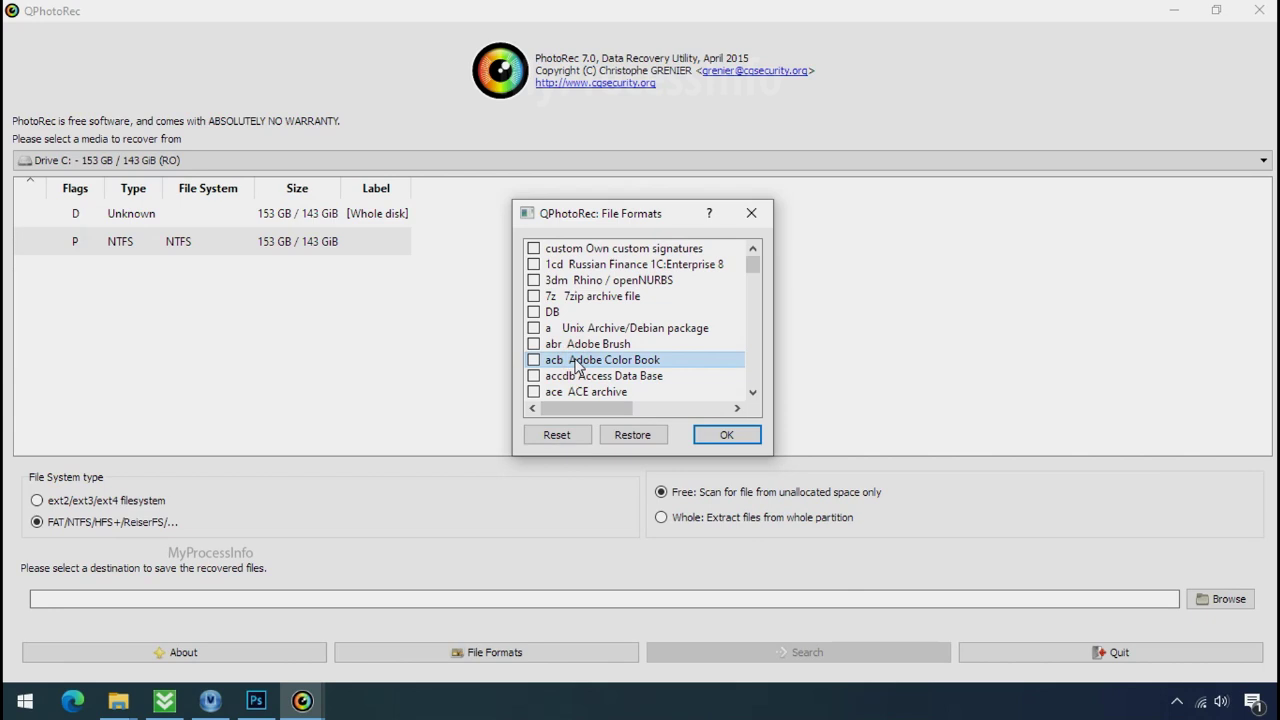
{"action": "key", "text": "j"}
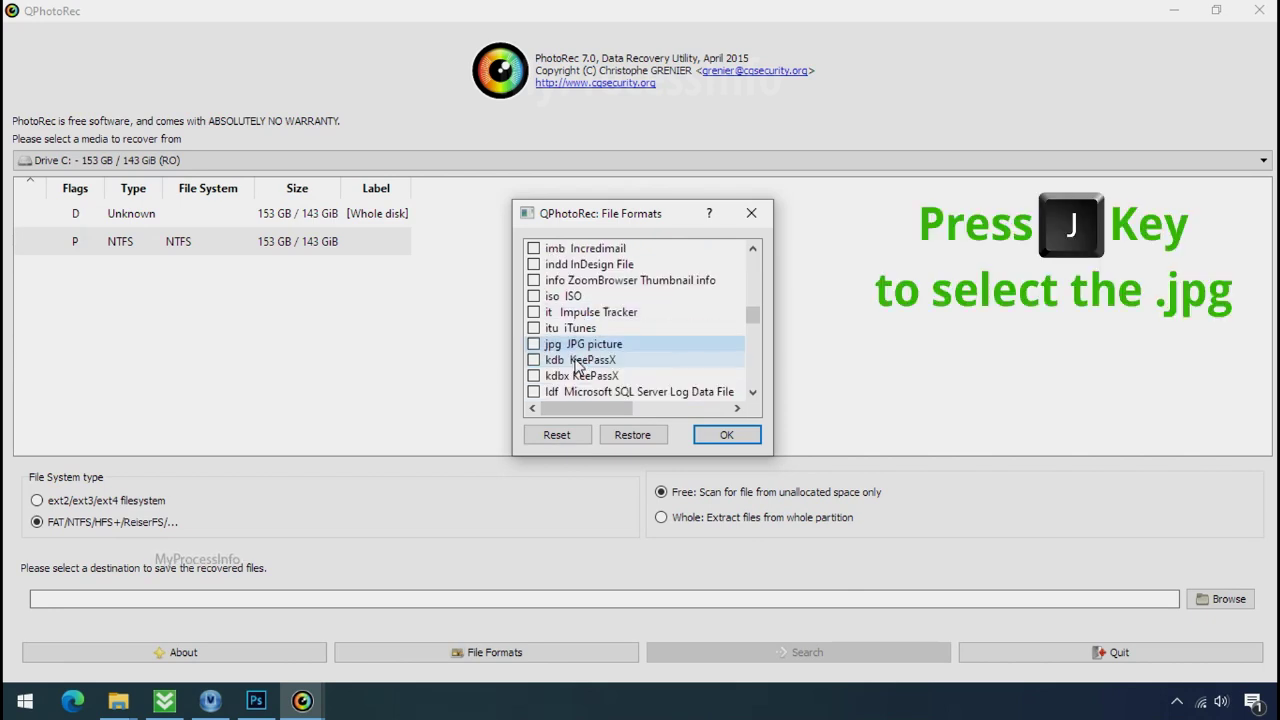
{"action": "left_click", "coordinate": [534, 344]}
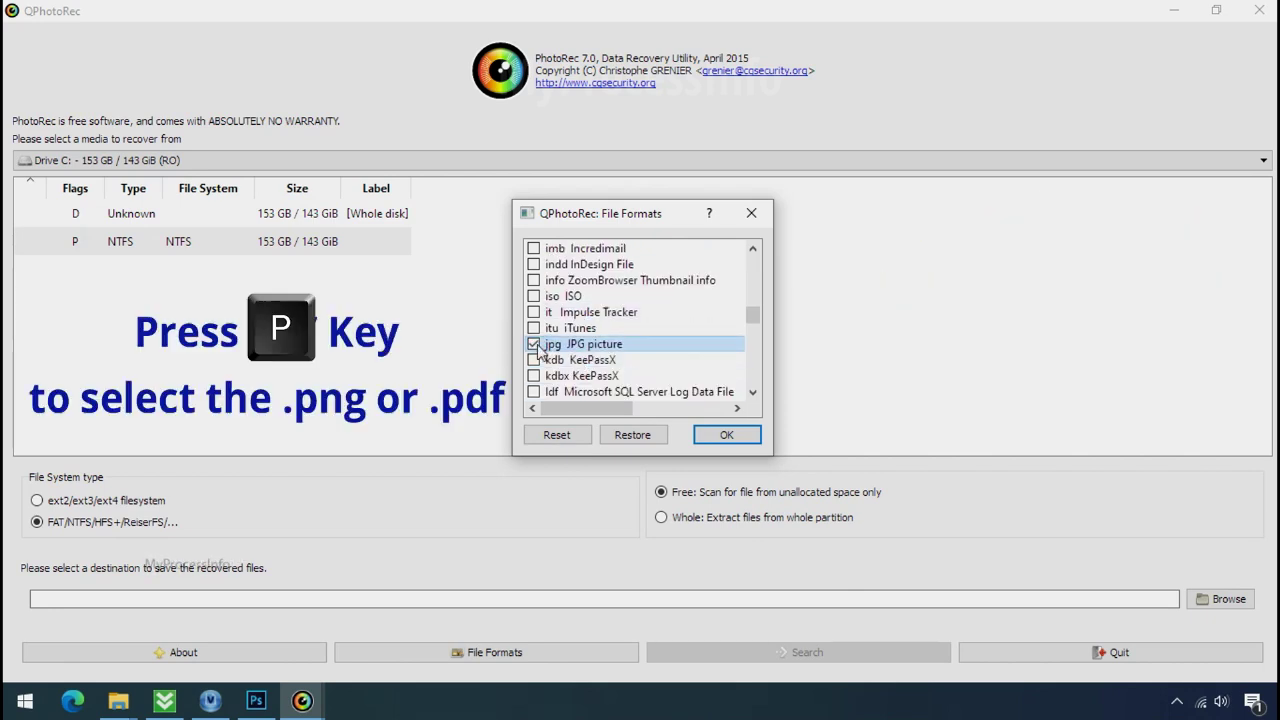
{"action": "key", "text": "p"}
{"action": "scroll", "coordinate": [588, 316], "scroll_direction": "down", "scroll_amount": 2}
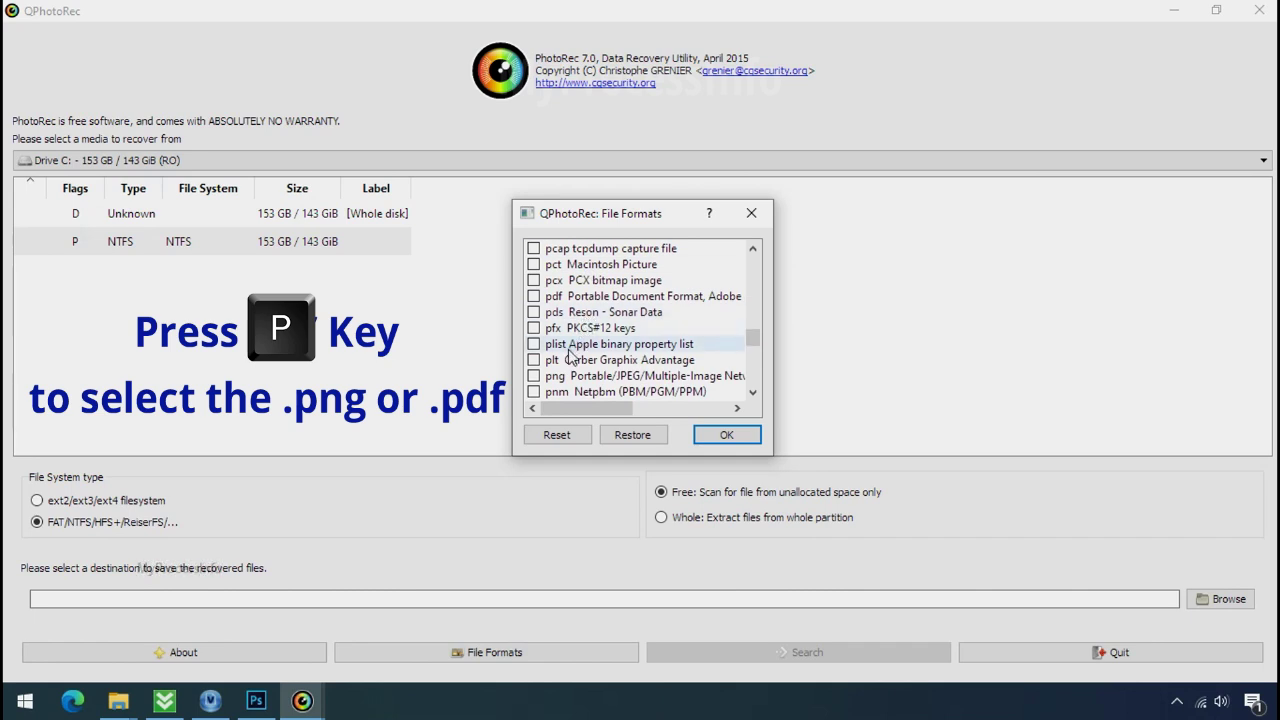
{"action": "left_click", "coordinate": [534, 376]}
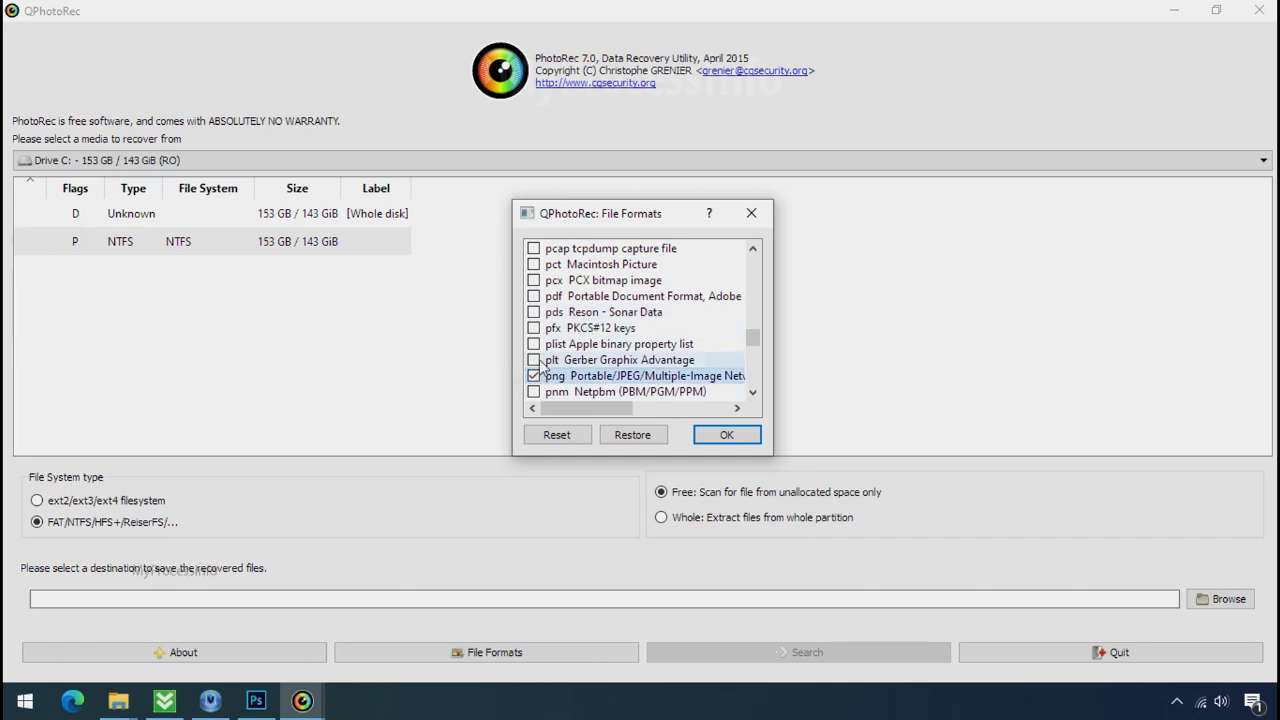
{"action": "left_click", "coordinate": [723, 436]}
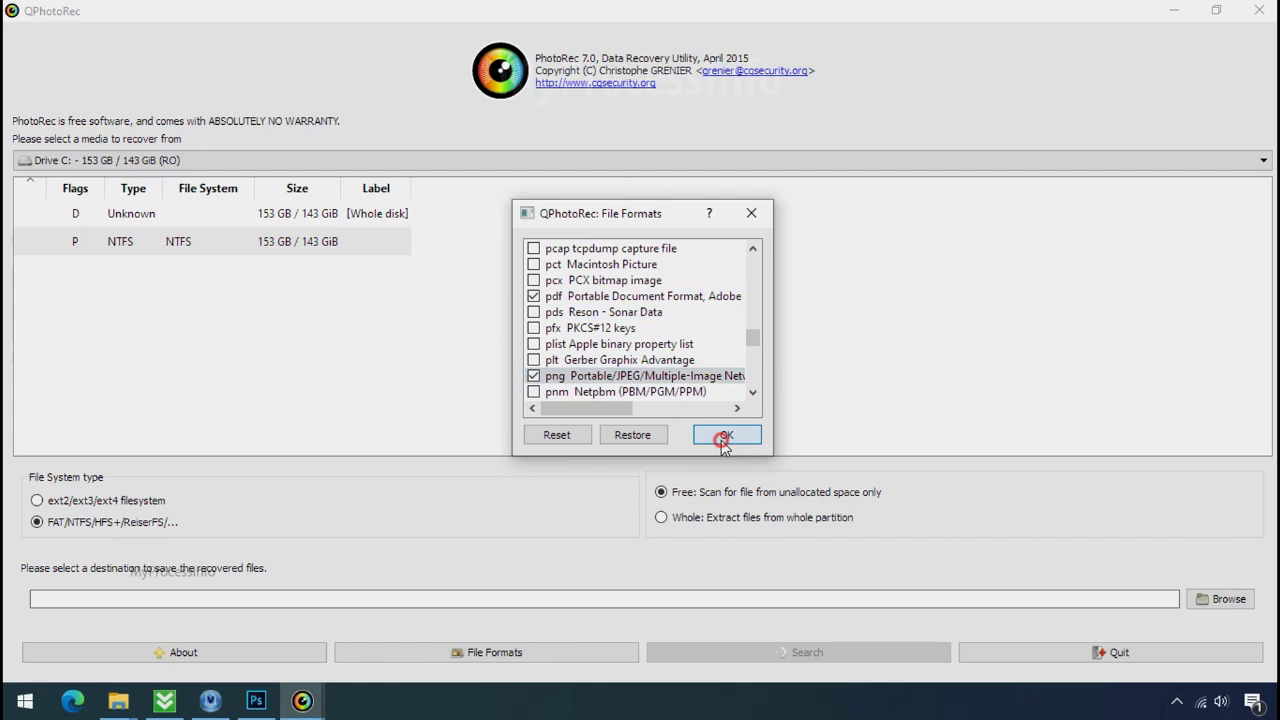
Step: Create a new folder named Recovery on Softwares (G:) and select it as the destination
{"action": "left_click", "coordinate": [1243, 598]}
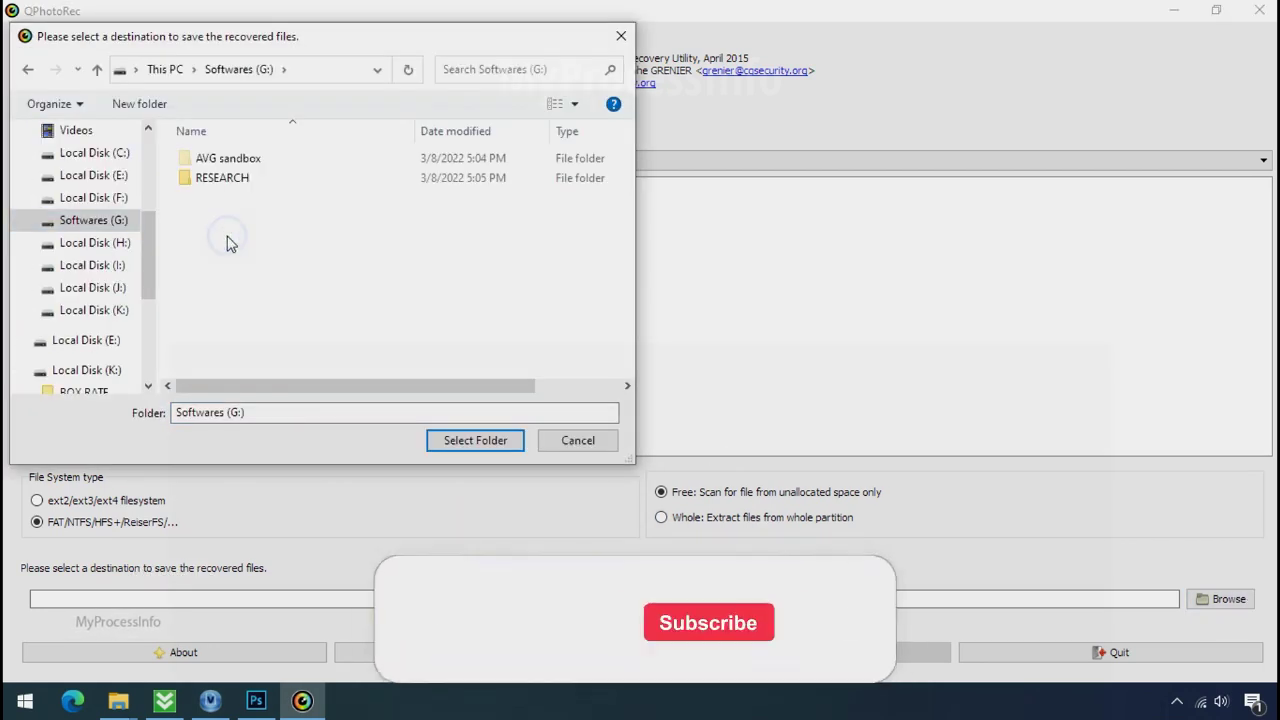
{"action": "right_click", "coordinate": [229, 239]}
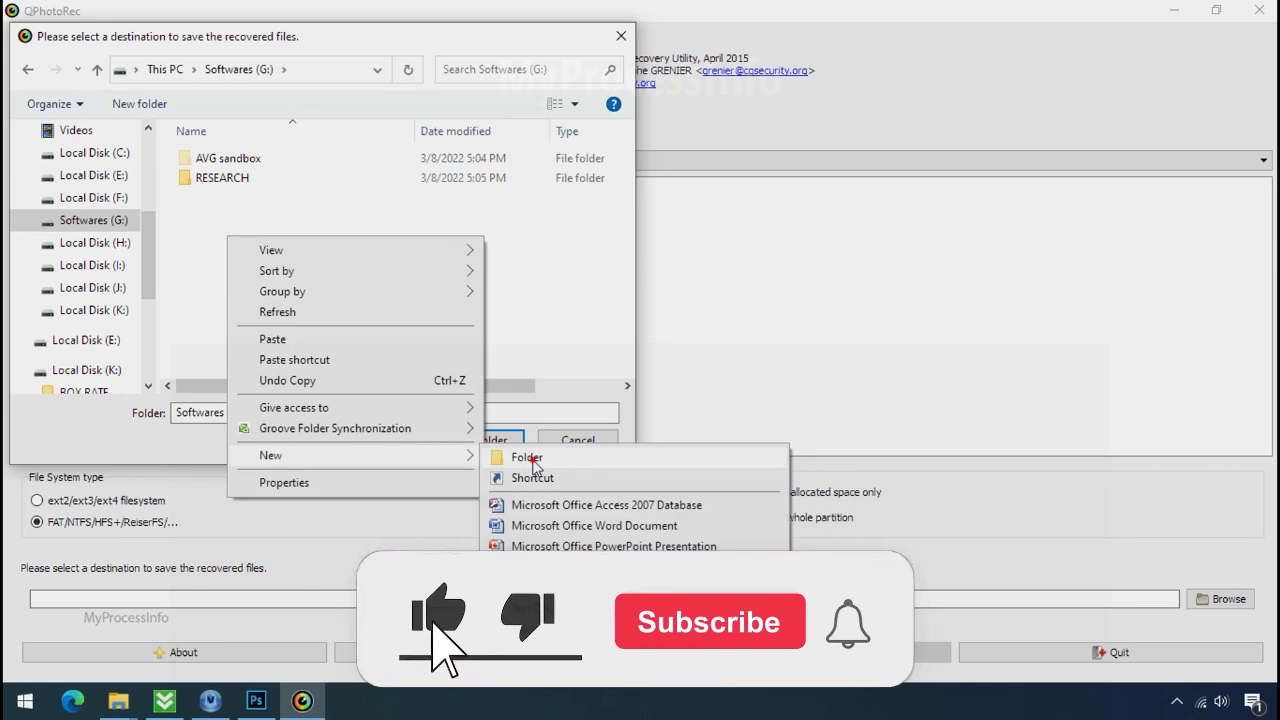
{"action": "left_click", "coordinate": [519, 346]}
{"action": "type", "text": "Recovery"}
{"action": "key", "text": "Return"}
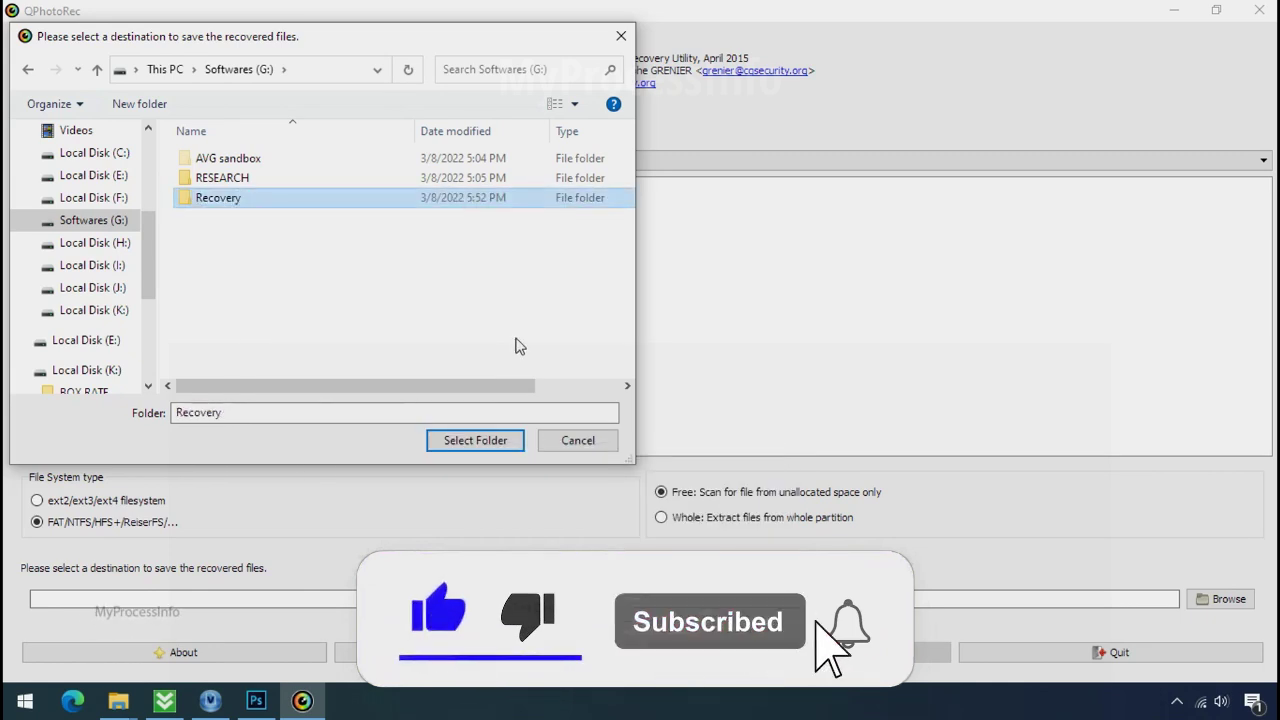
{"action": "left_click", "coordinate": [475, 445]}
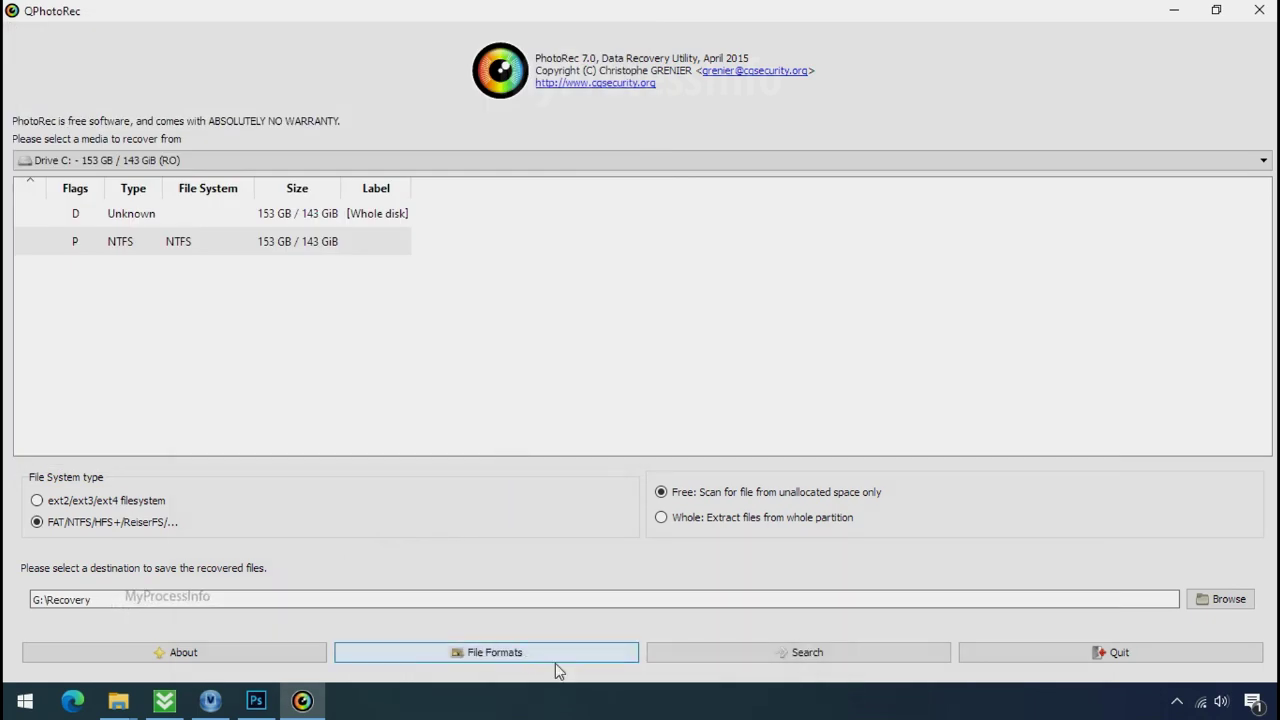
Step: Start the Search on Drive C: and restore the QPhotoRec window down from full screen
{"action": "left_click", "coordinate": [806, 655]}
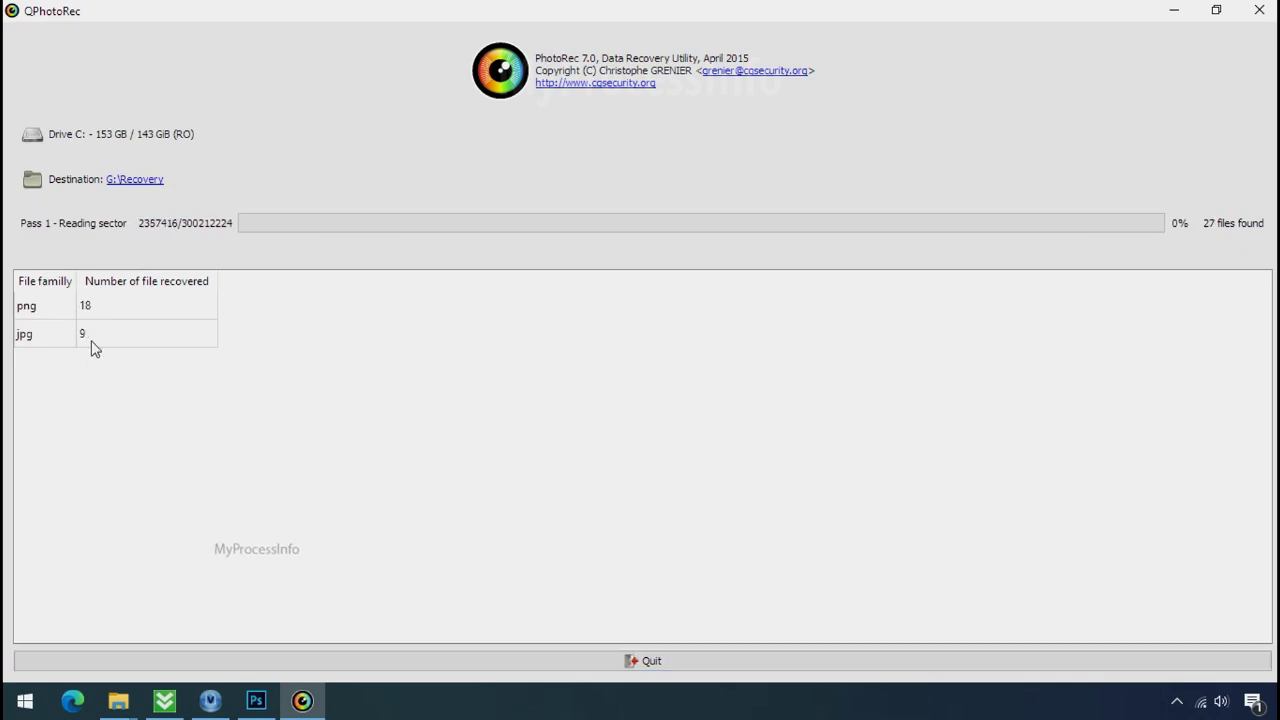
{"action": "left_click", "coordinate": [1216, 10]}
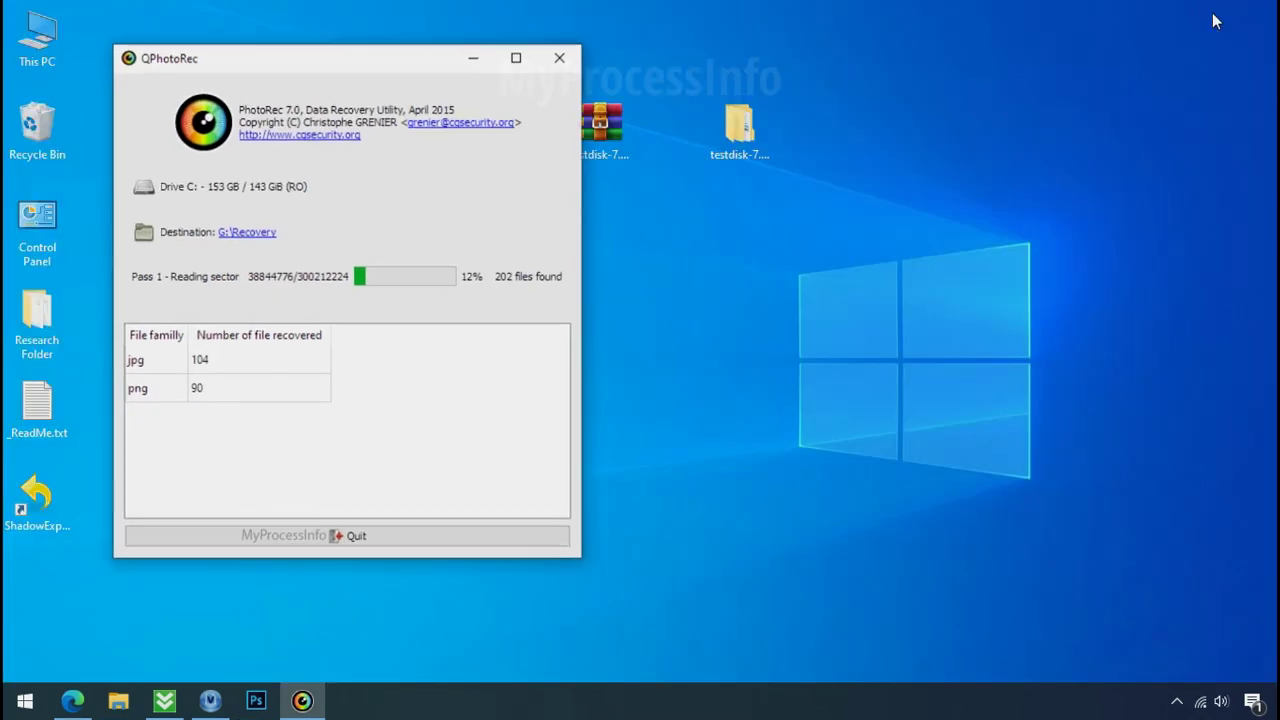
Step: Open G:\Recovery in File Explorer and scroll through the recovered png and jpg files in recup_dir
{"action": "left_click", "coordinate": [118, 700]}
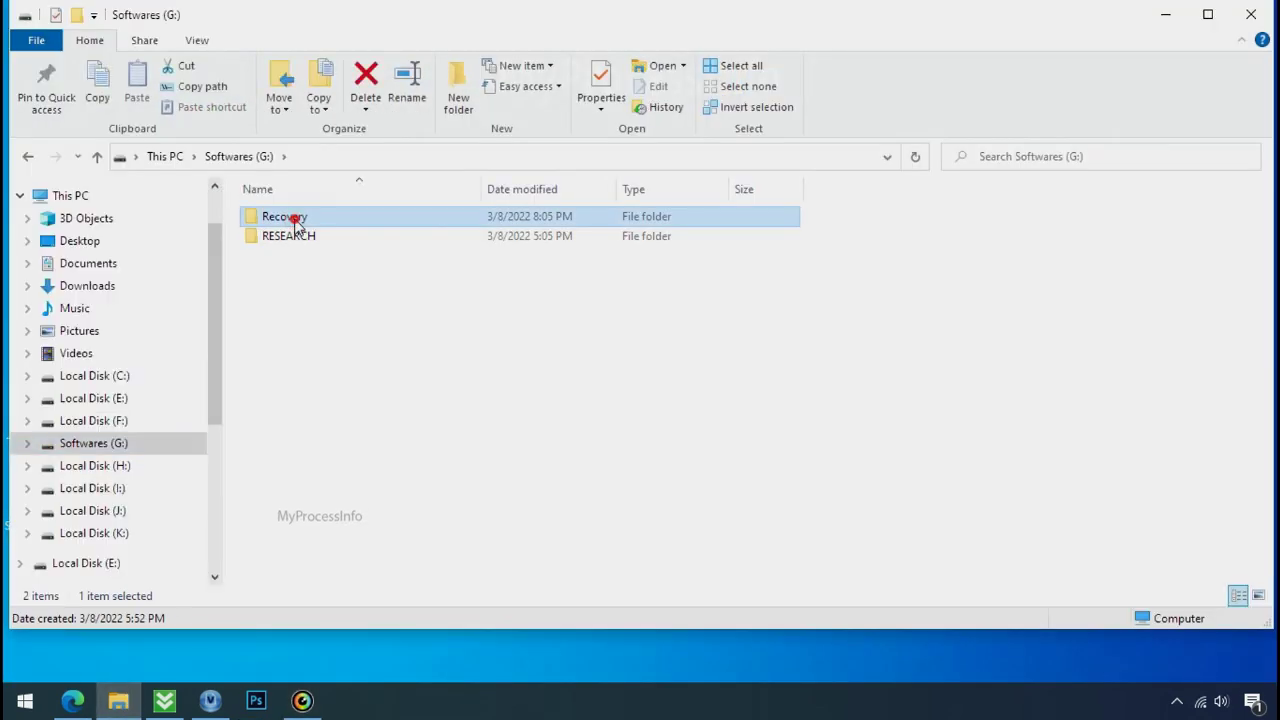
{"action": "double_click", "coordinate": [290, 215]}
{"action": "double_click", "coordinate": [290, 235]}
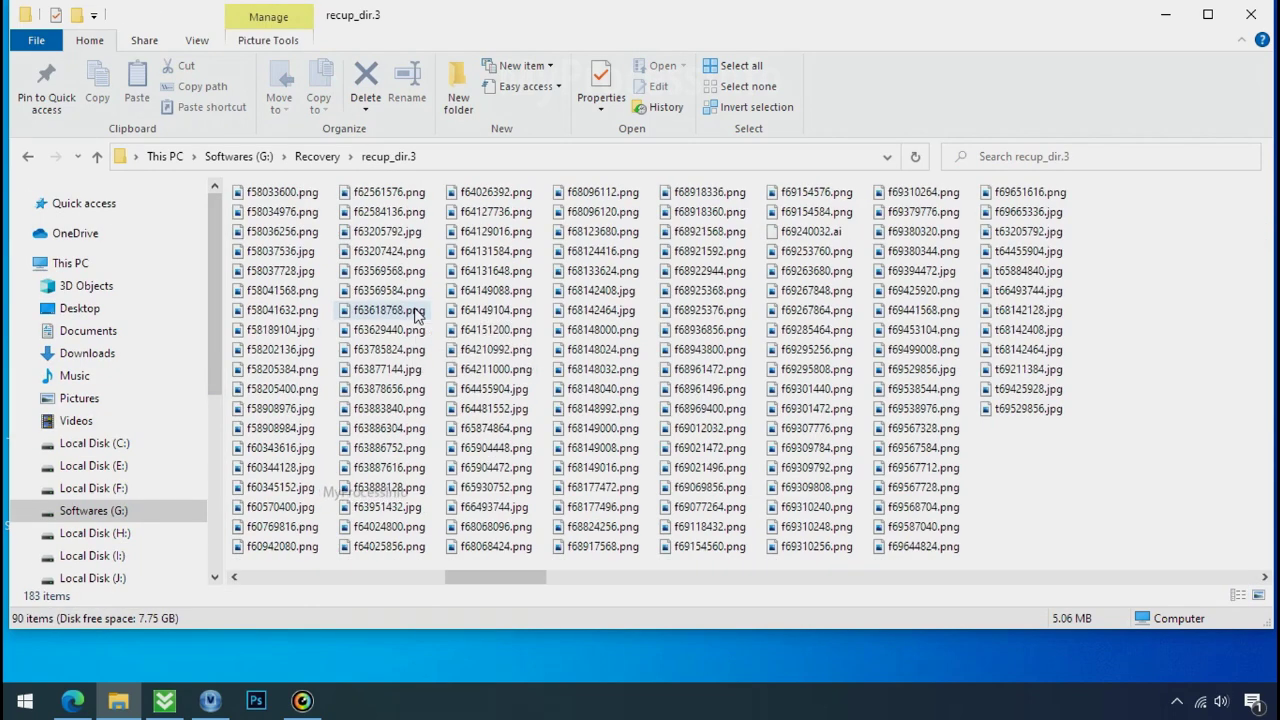
{"action": "scroll", "coordinate": [415, 313], "scroll_direction": "down", "scroll_amount": 3}
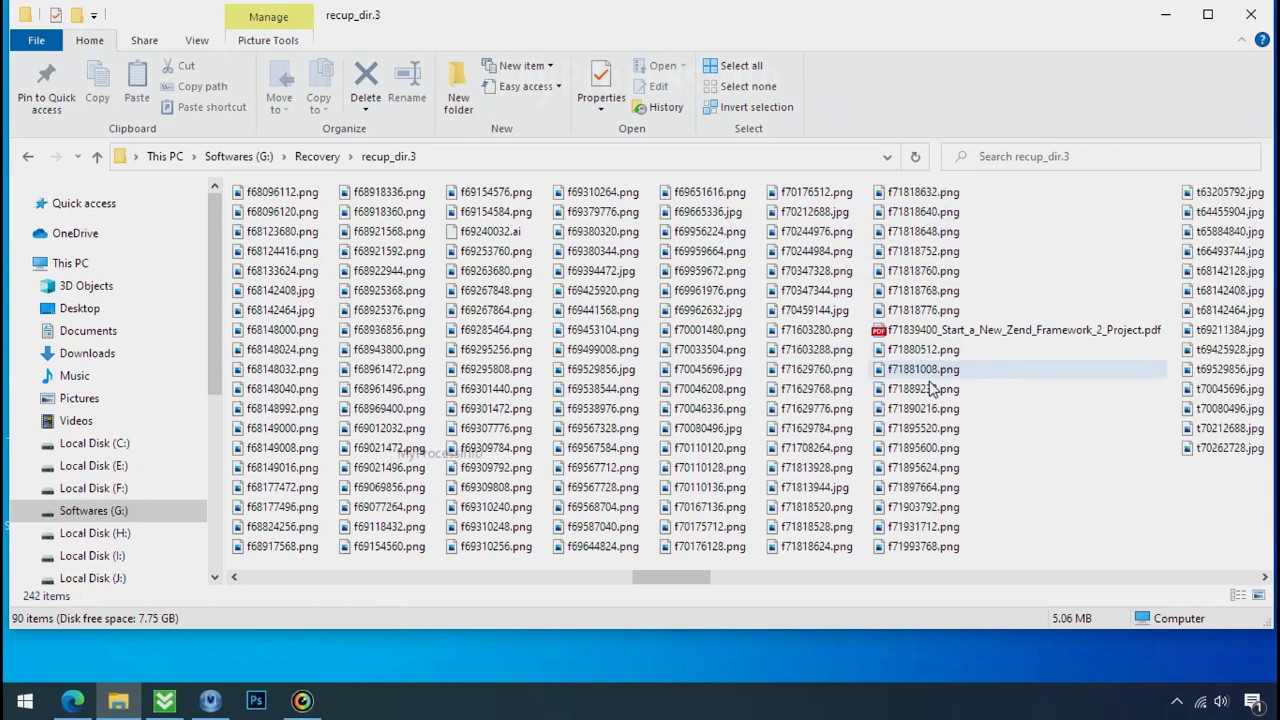
{"action": "scroll", "coordinate": [926, 410], "scroll_direction": "down", "scroll_amount": 3}
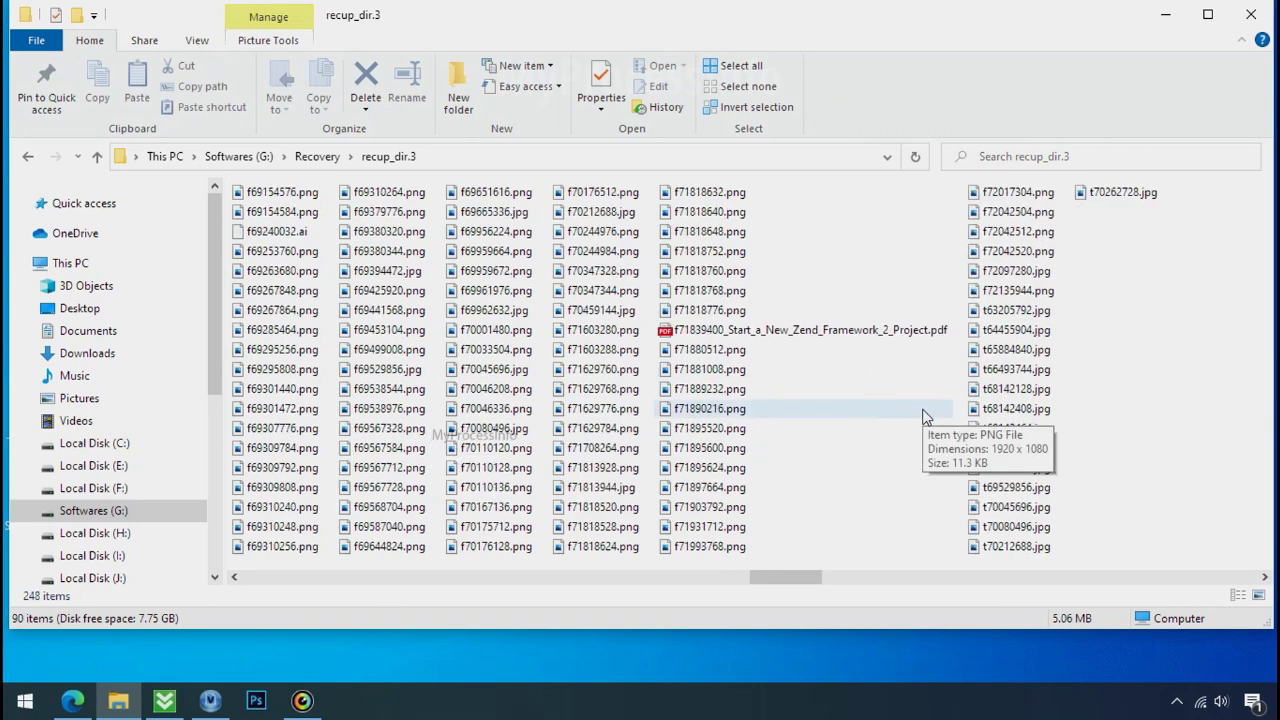
{"action": "scroll", "coordinate": [926, 418], "scroll_direction": "down", "scroll_amount": 1}
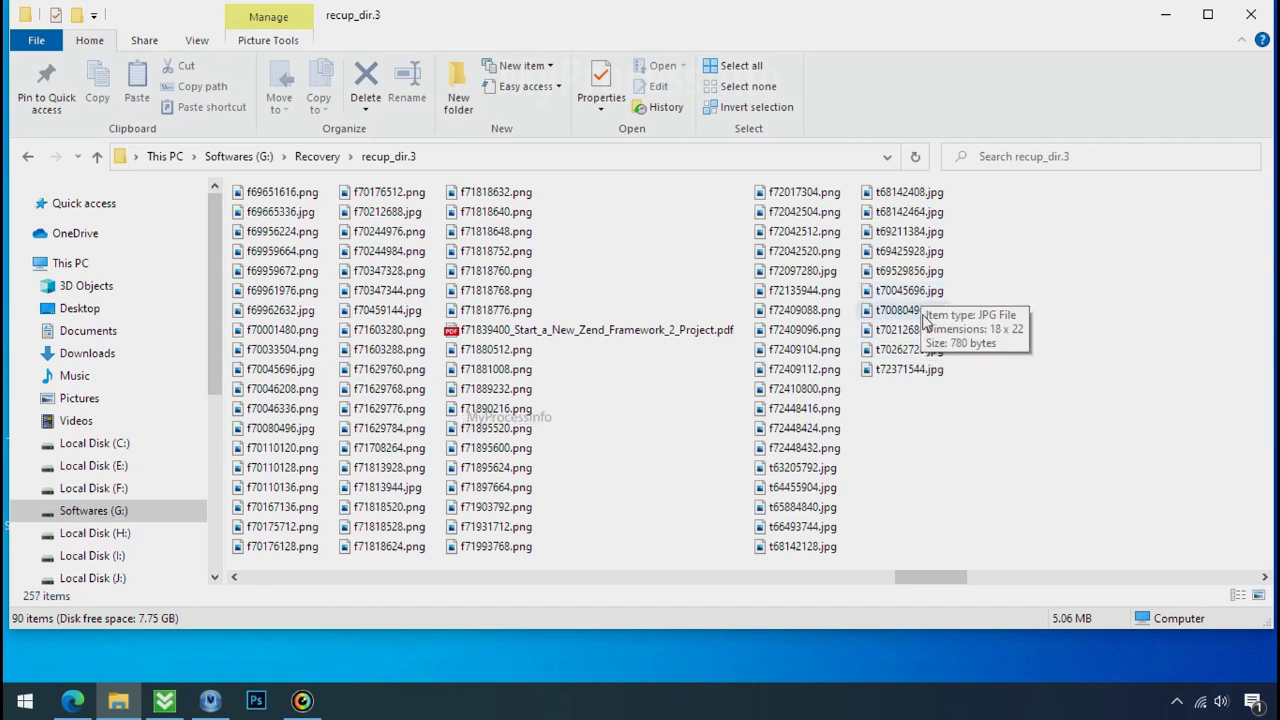
{"action": "scroll", "coordinate": [911, 440], "scroll_direction": "down", "scroll_amount": 3}
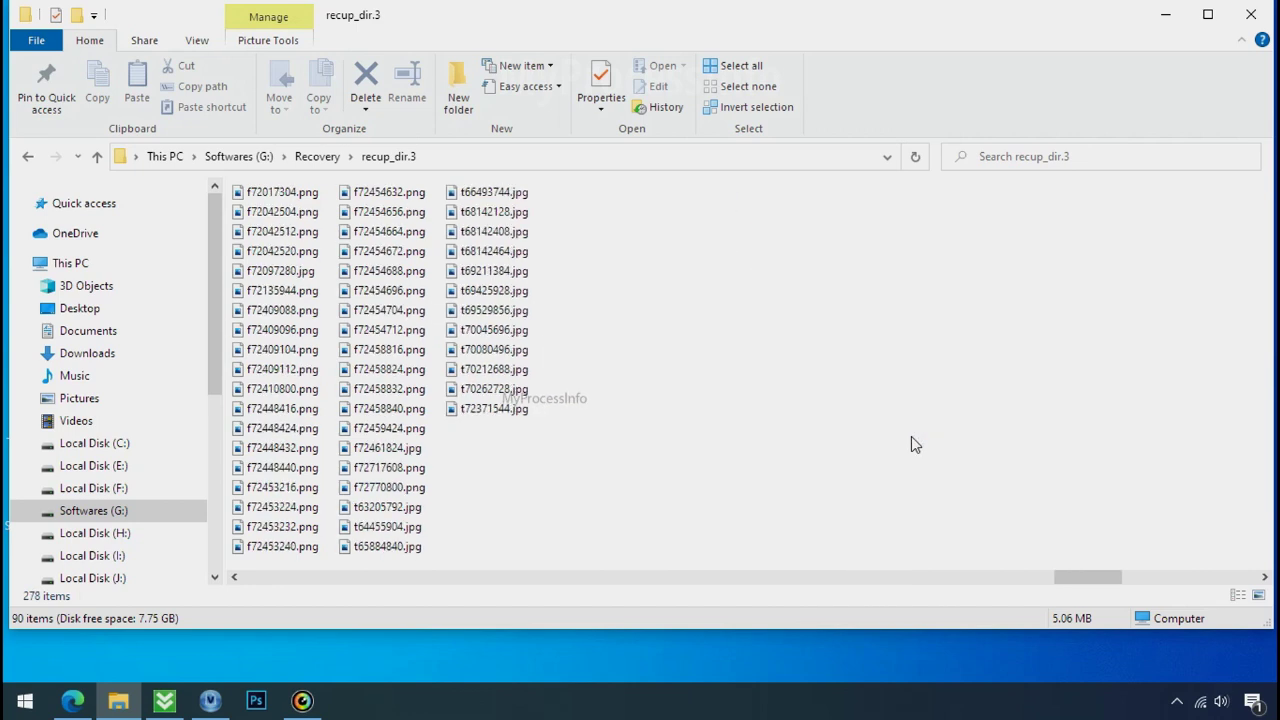